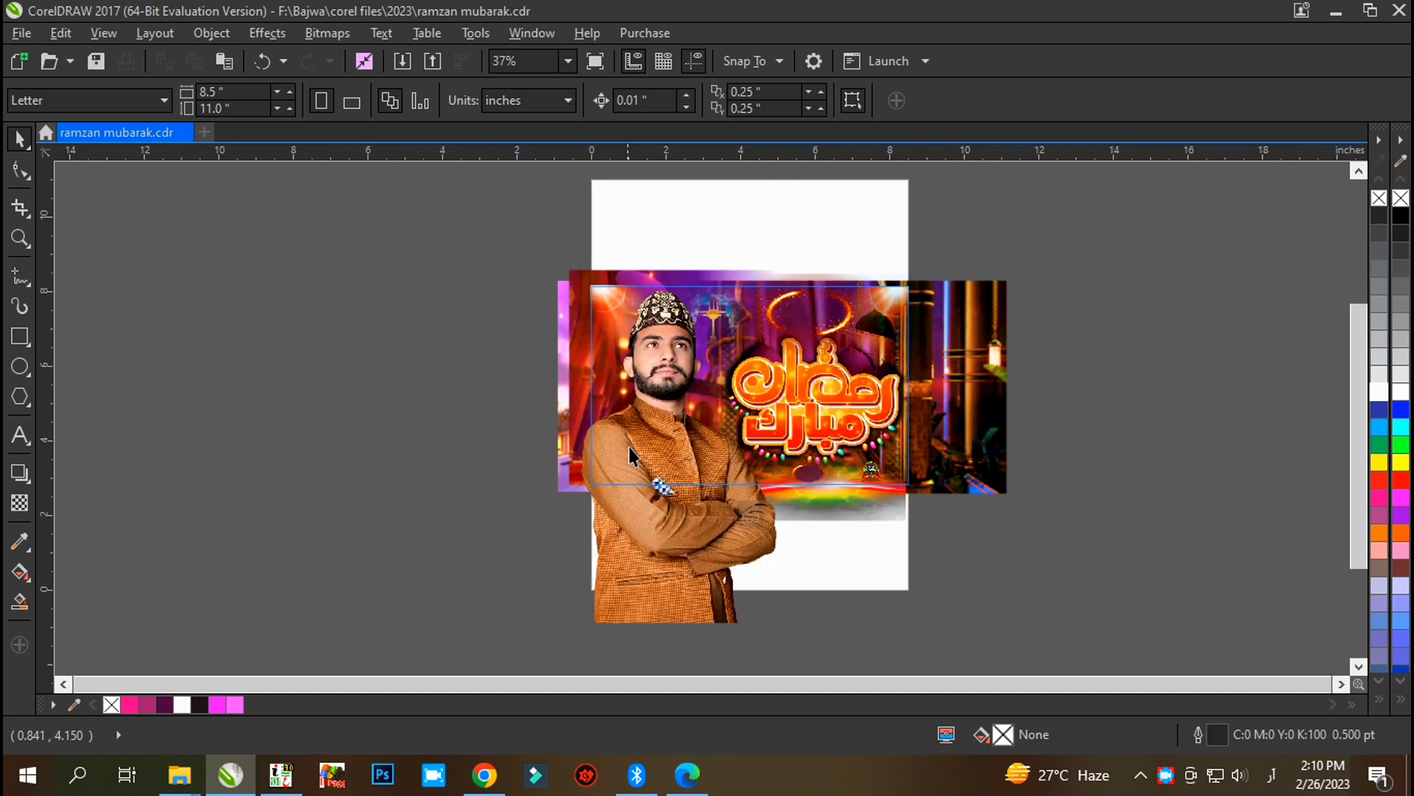
# Move the photo of the man off the artwork into the empty area left of the page.
pyautogui.moveTo(671, 501); pyautogui.dragTo(247, 499)
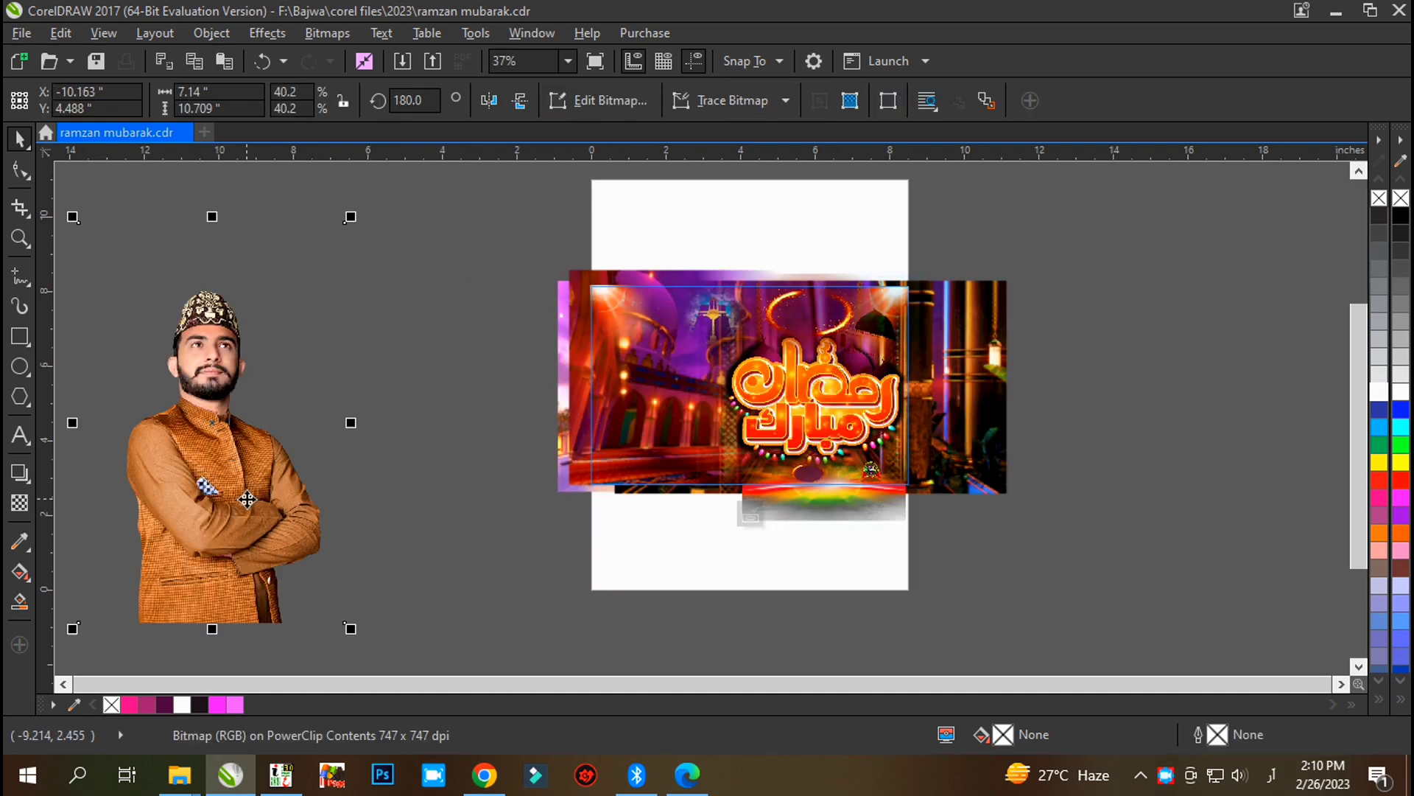
pyautogui.scroll(4, 210, 358)
pyautogui.scroll(-4, 211, 359)
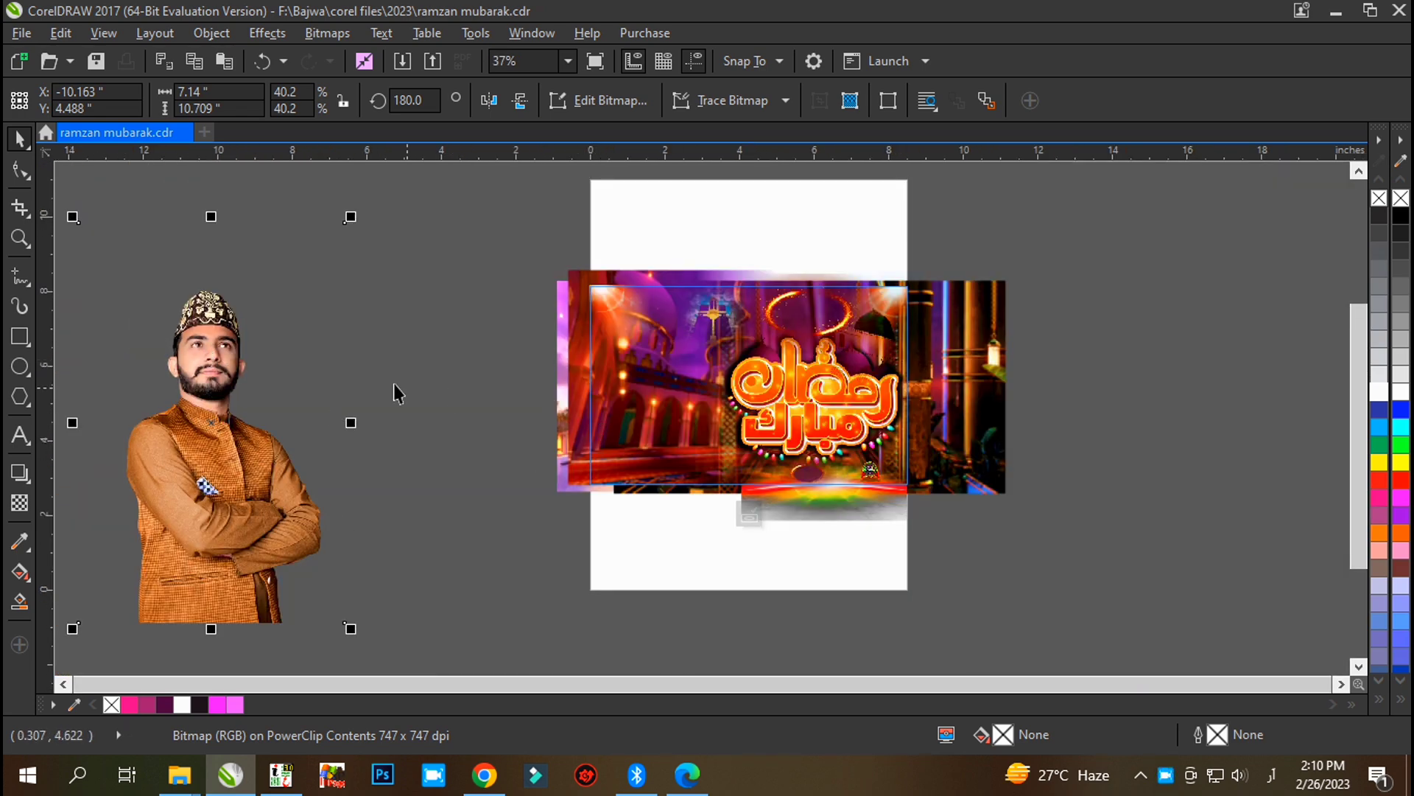
# Move the grouped Ramadan Mubarak lettering off the artwork, far to the right of the page.
pyautogui.scroll(-2, 390, 383)
pyautogui.scroll(4, 712, 379)
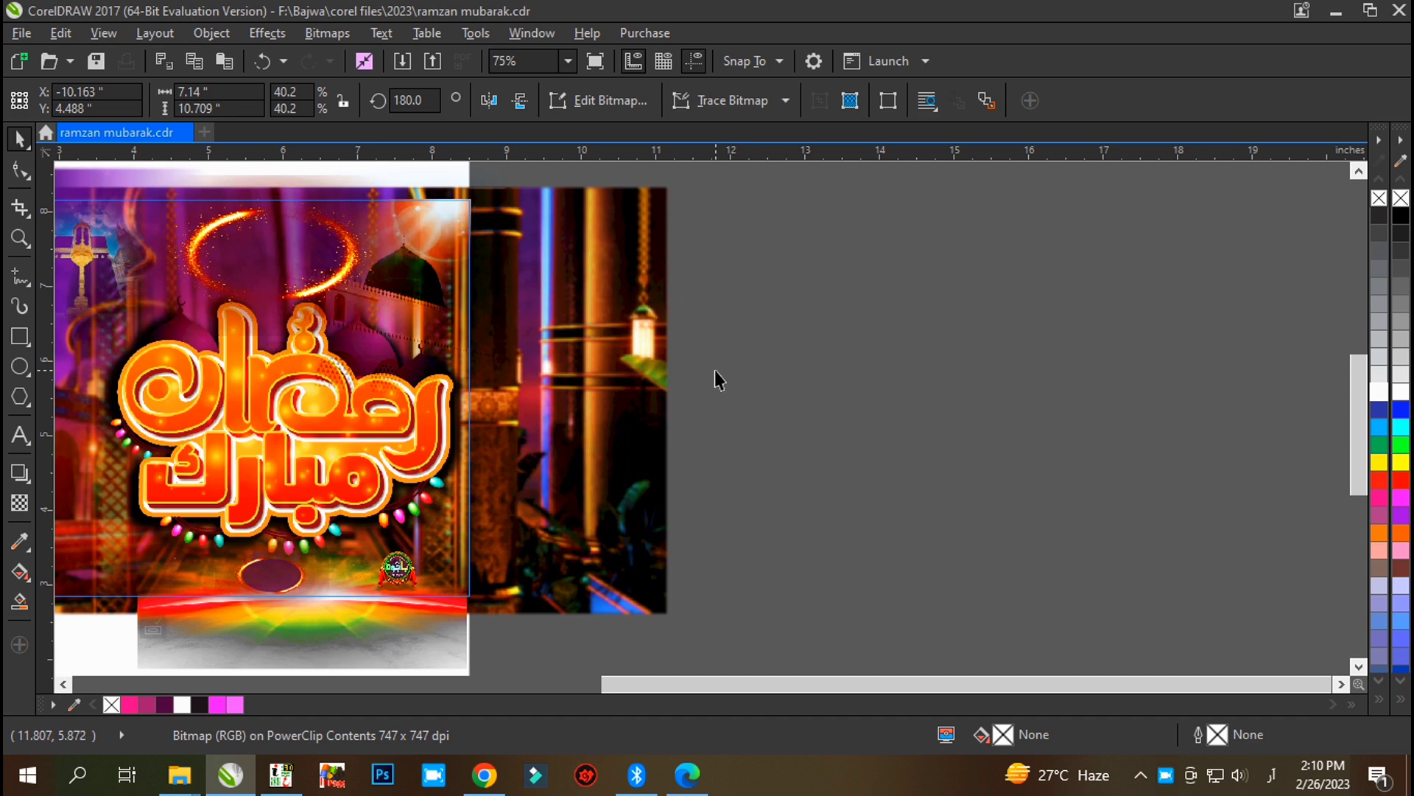
pyautogui.click(302, 436)
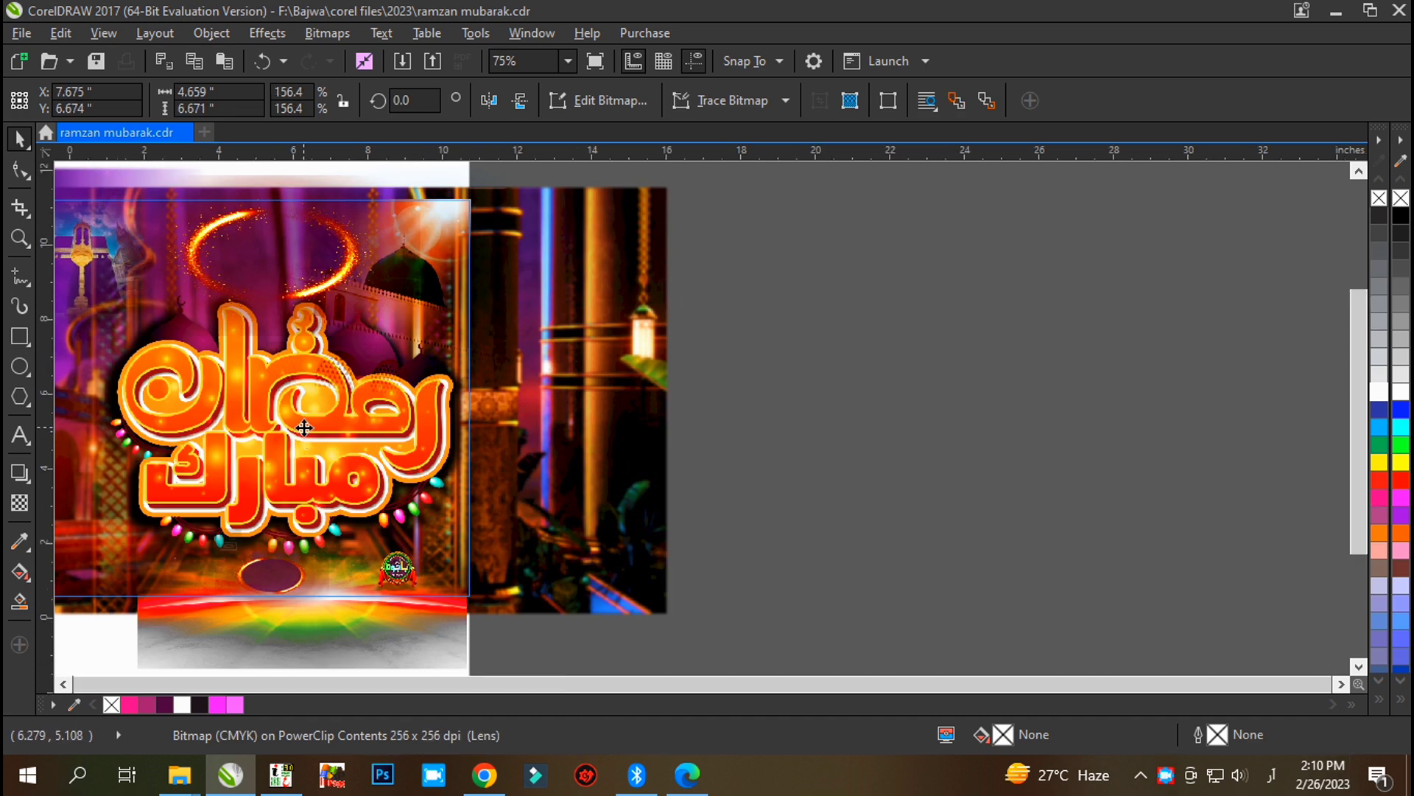
pyautogui.scroll(-2, 302, 427)
pyautogui.click(263, 447)
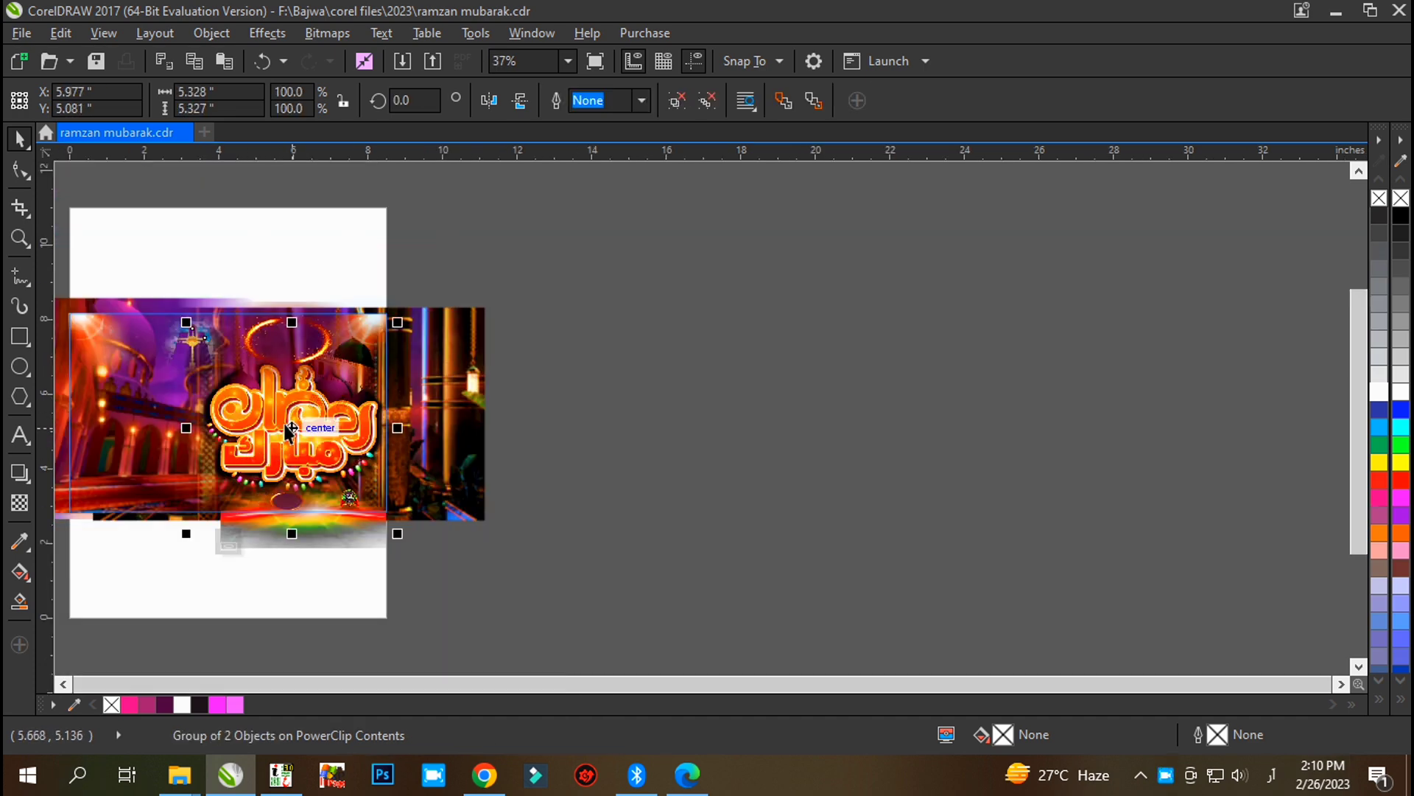
pyautogui.moveTo(292, 427); pyautogui.dragTo(1019, 427)
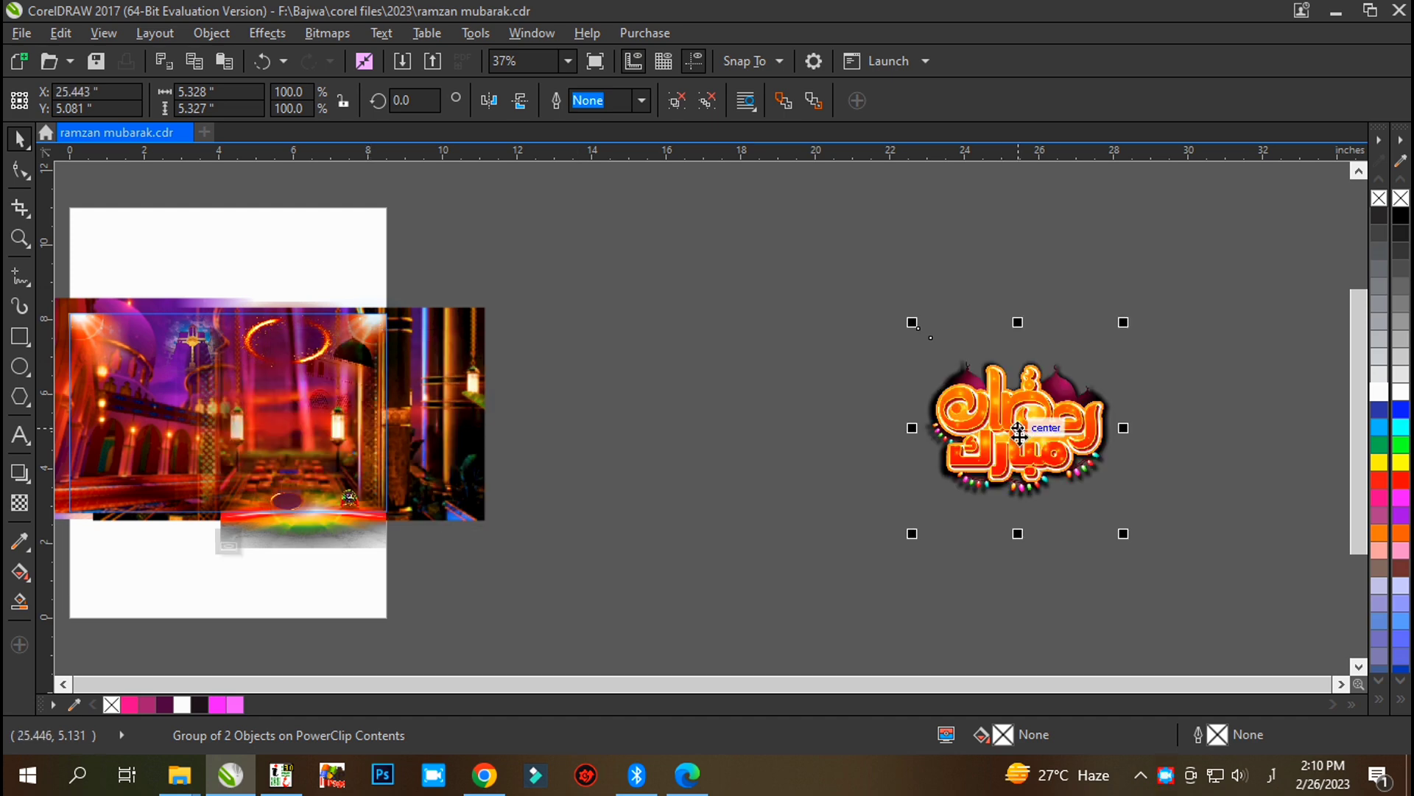
# Ungroup the Ramadan Mubarak title and move the lettering to the right of its black shadow.
pyautogui.scroll(2, 1238, 450)
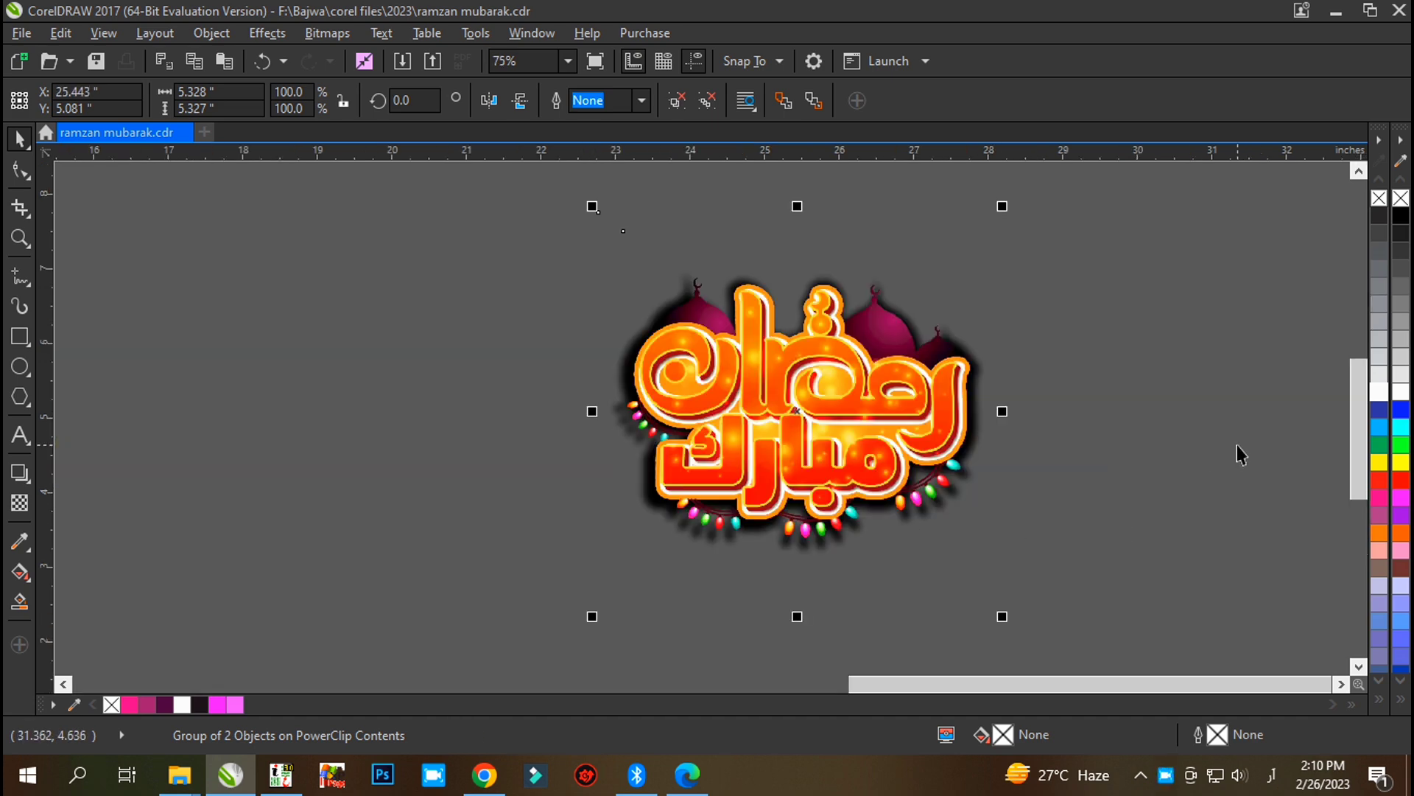
pyautogui.hotkey('ctrl', 'u')
pyautogui.scroll(-2, 875, 475)
pyautogui.click(874, 474)
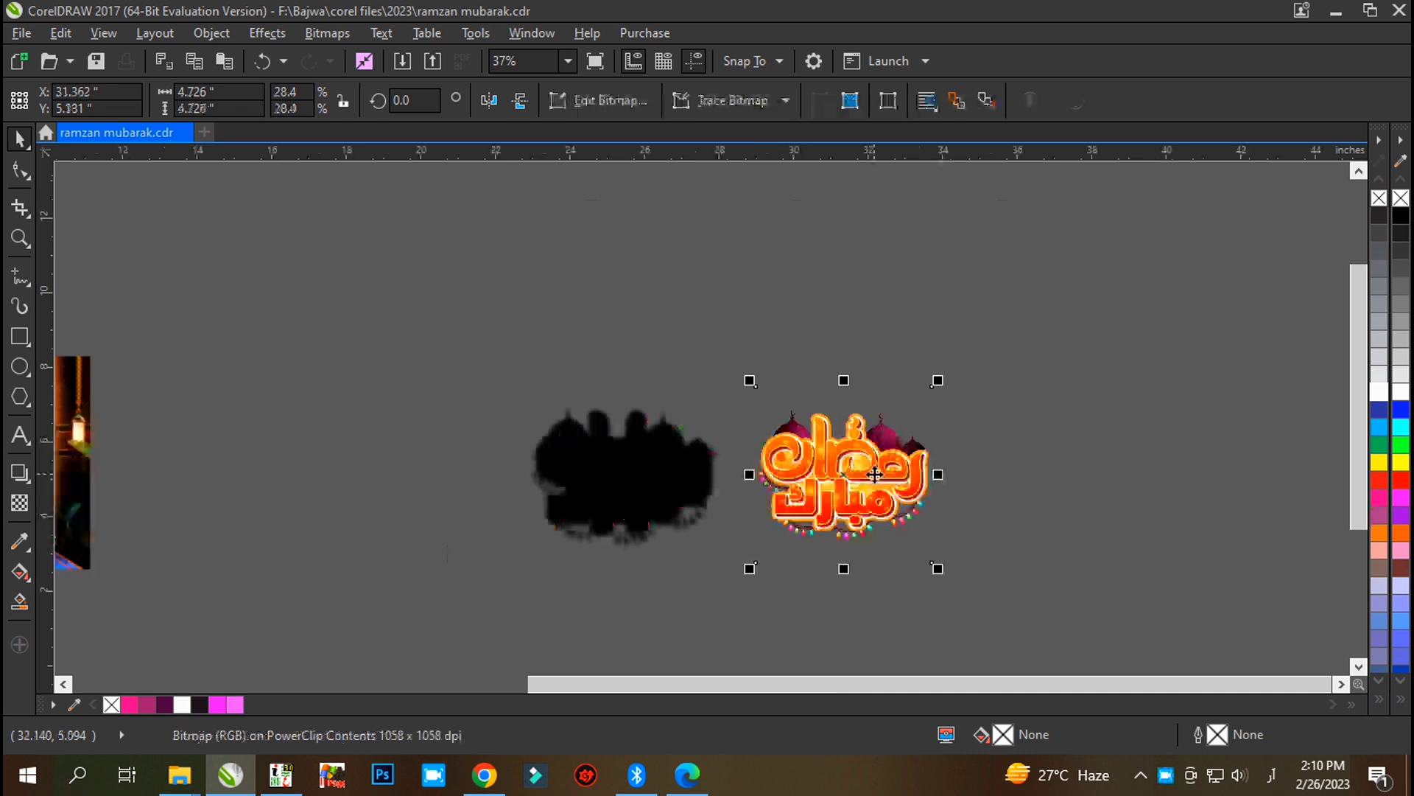
pyautogui.scroll(6, 874, 475)
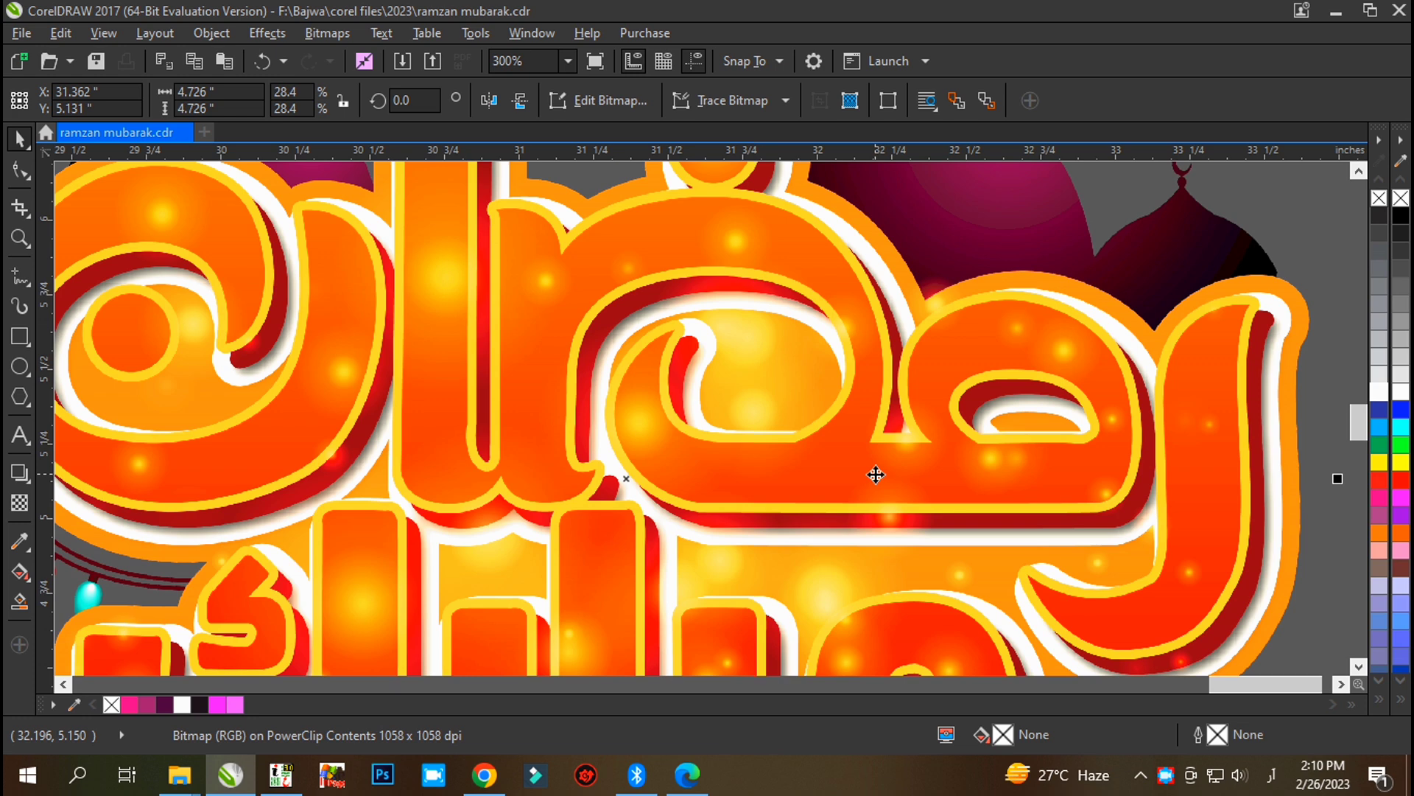
pyautogui.scroll(-2, 875, 474)
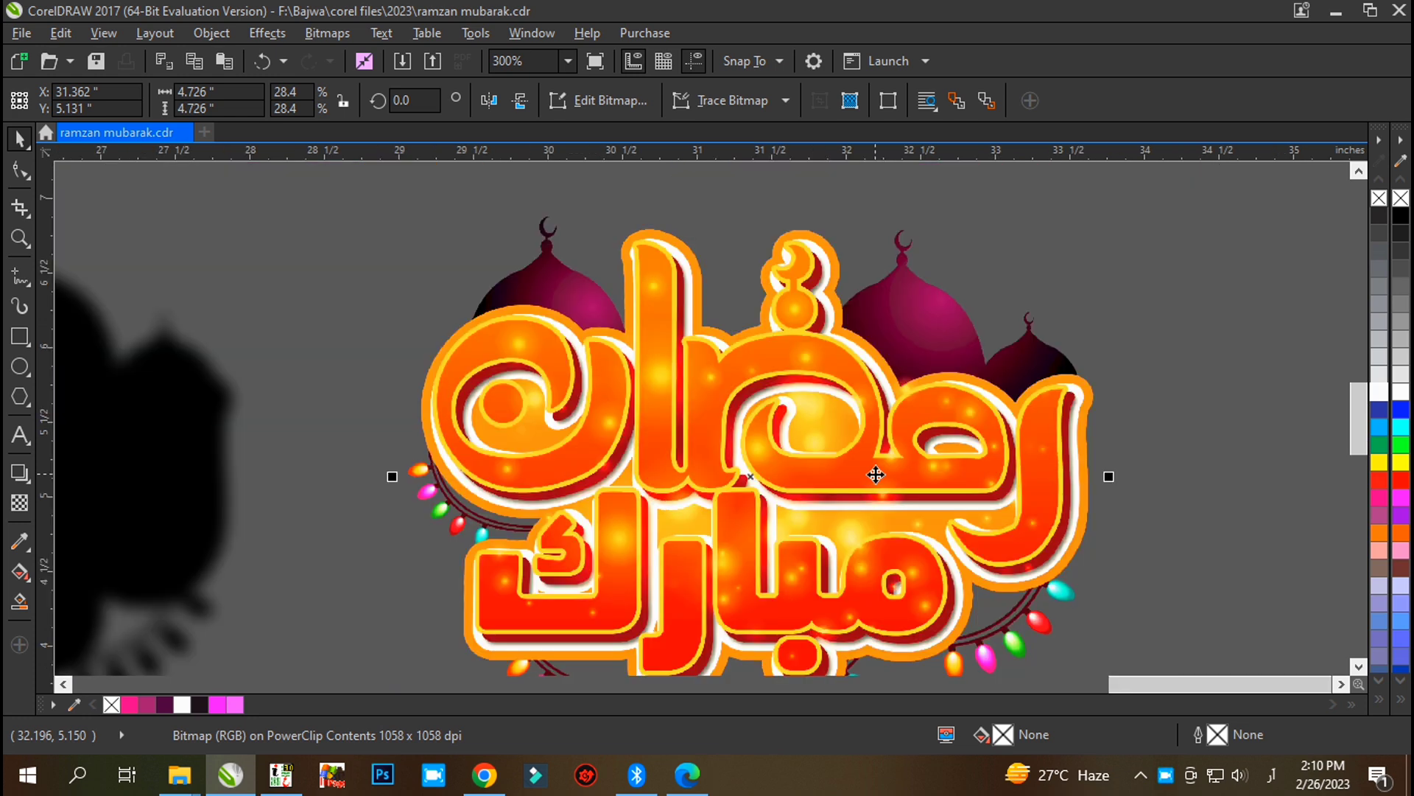
pyautogui.scroll(-4, 875, 475)
pyautogui.scroll(-4, 875, 474)
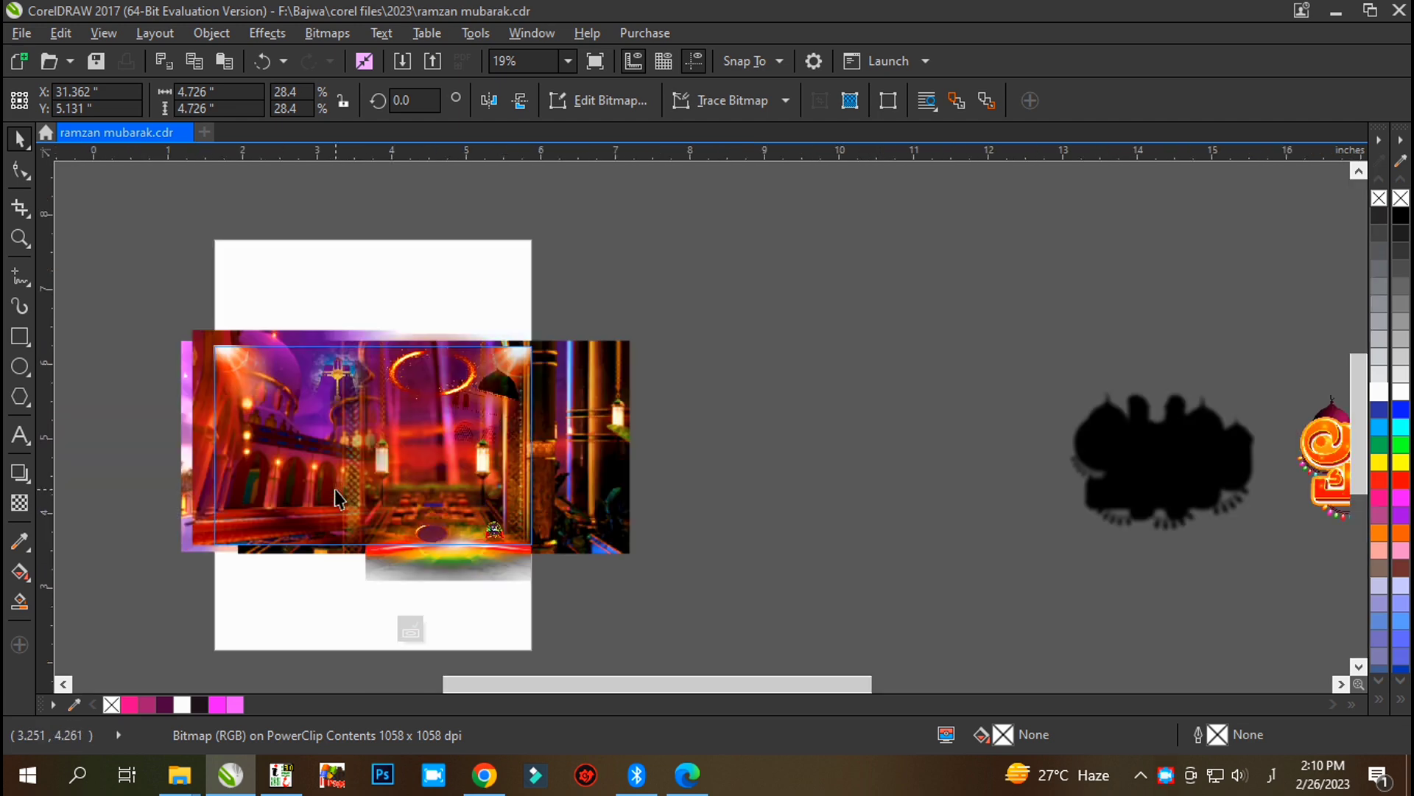
# Move the large glowing fire rings from the artwork's upper part to the right of the page and place the two copies side by side.
pyautogui.scroll(2, 334, 489)
pyautogui.scroll(-1, 410, 490)
pyautogui.moveTo(567, 243); pyautogui.dragTo(387, 423)
pyautogui.moveTo(470, 382); pyautogui.dragTo(1223, 260)
pyautogui.click(1182, 236)
# Move the small ring and ellipse set off the artwork's floor and separate it into two glowing rings and a purple ellipse.
pyautogui.moveTo(390, 598); pyautogui.dragTo(875, 198)
pyautogui.scroll(2, 875, 199)
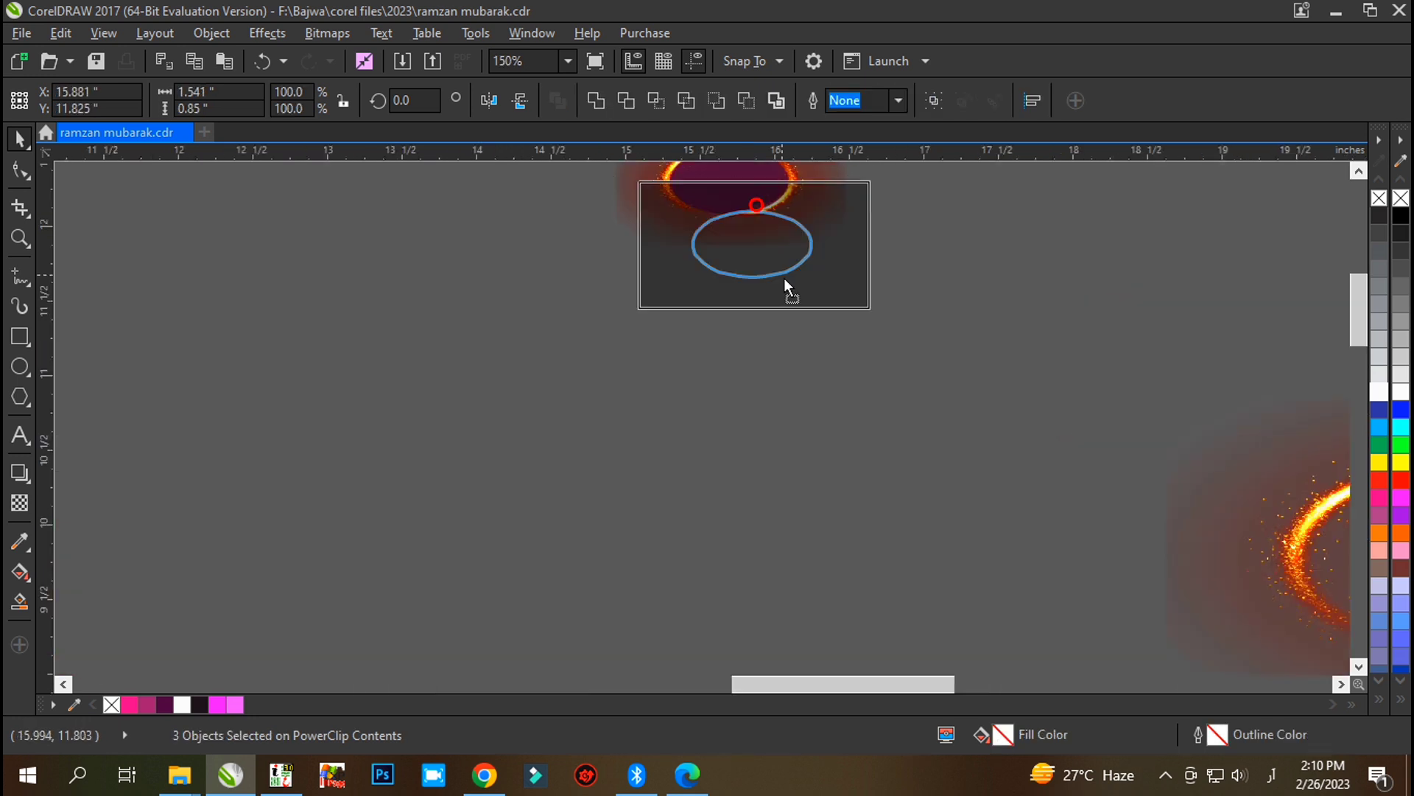
pyautogui.moveTo(783, 277); pyautogui.dragTo(926, 377)
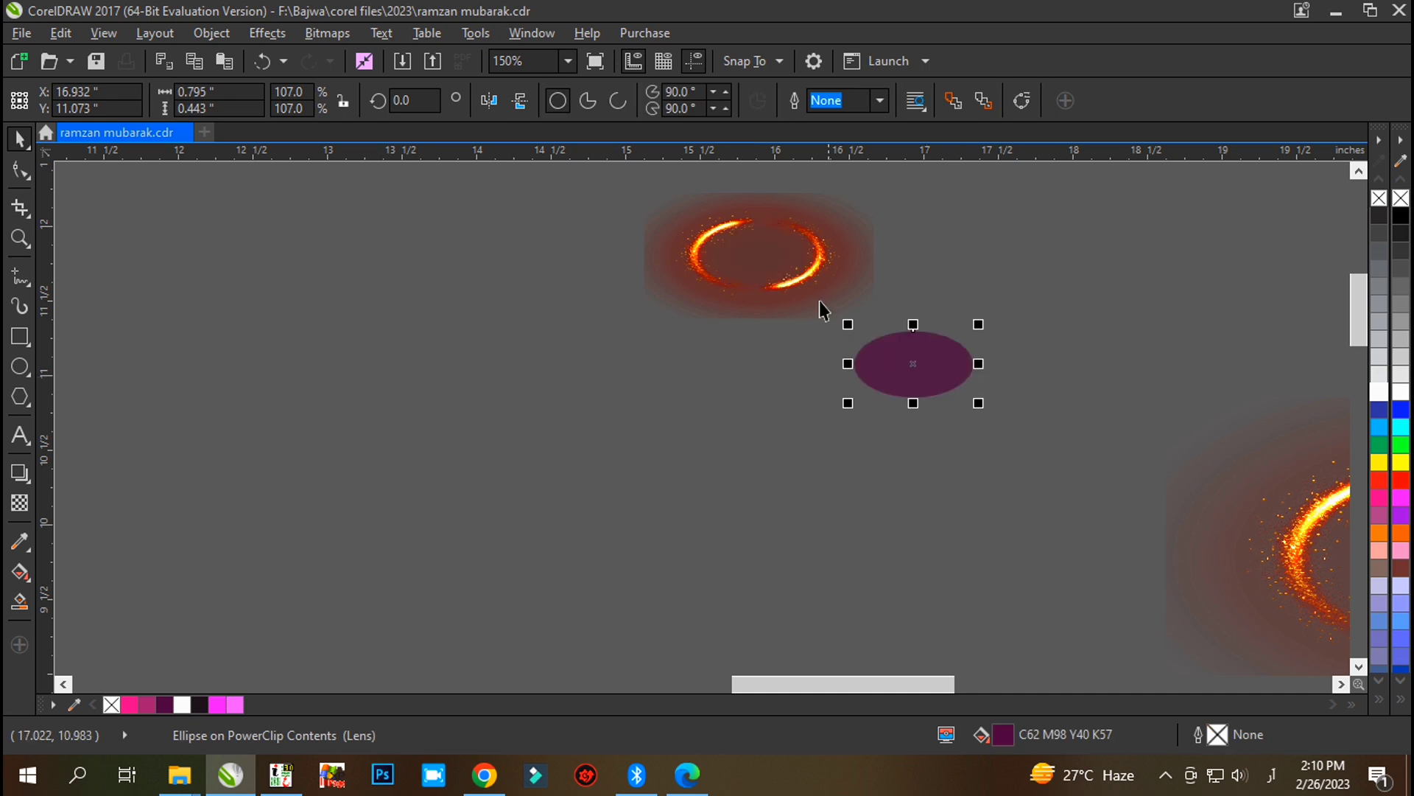
pyautogui.moveTo(819, 301); pyautogui.dragTo(684, 414)
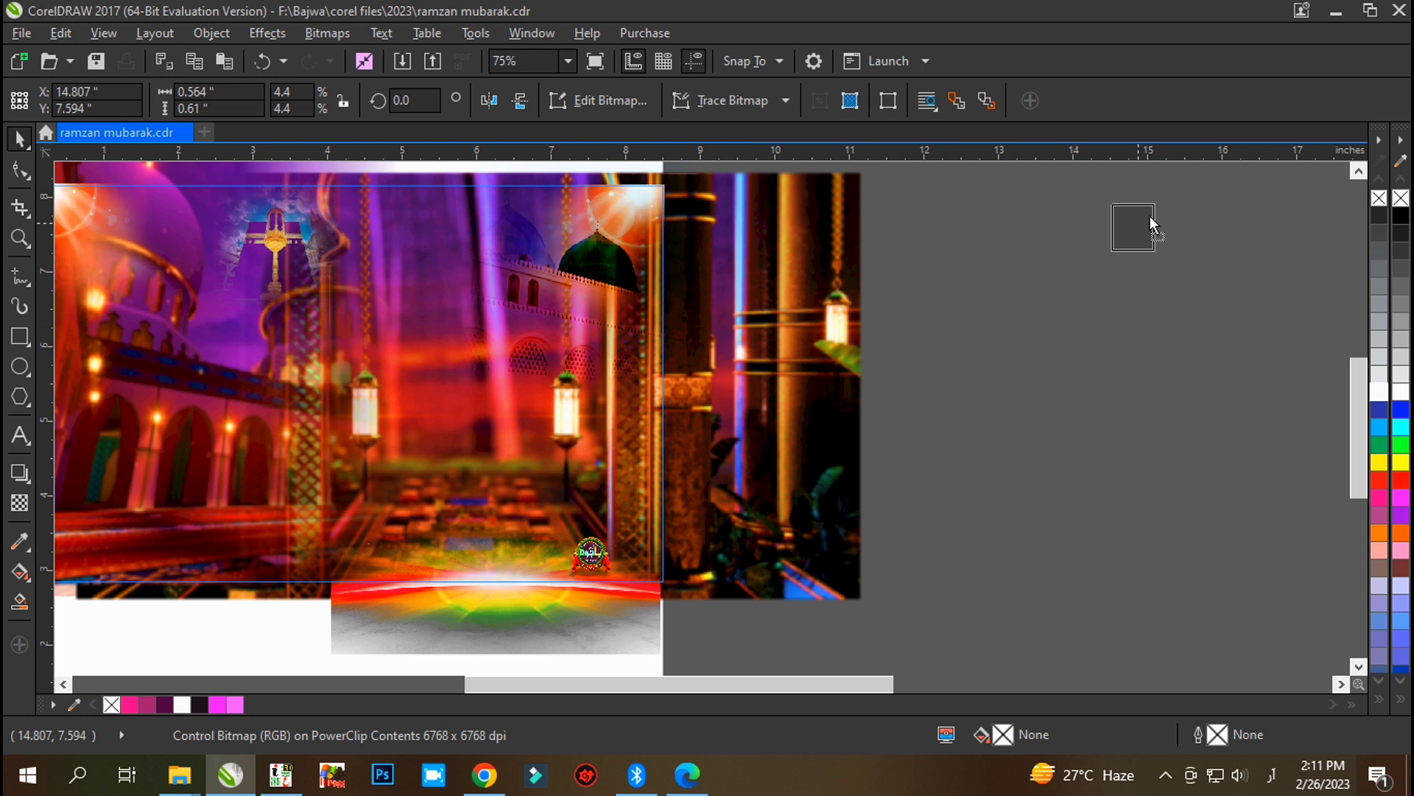
# Move the round logo to the right of the page and enlarge it to about 1.34 by 1.44 inches.
pyautogui.moveTo(1151, 216); pyautogui.dragTo(1183, 191)
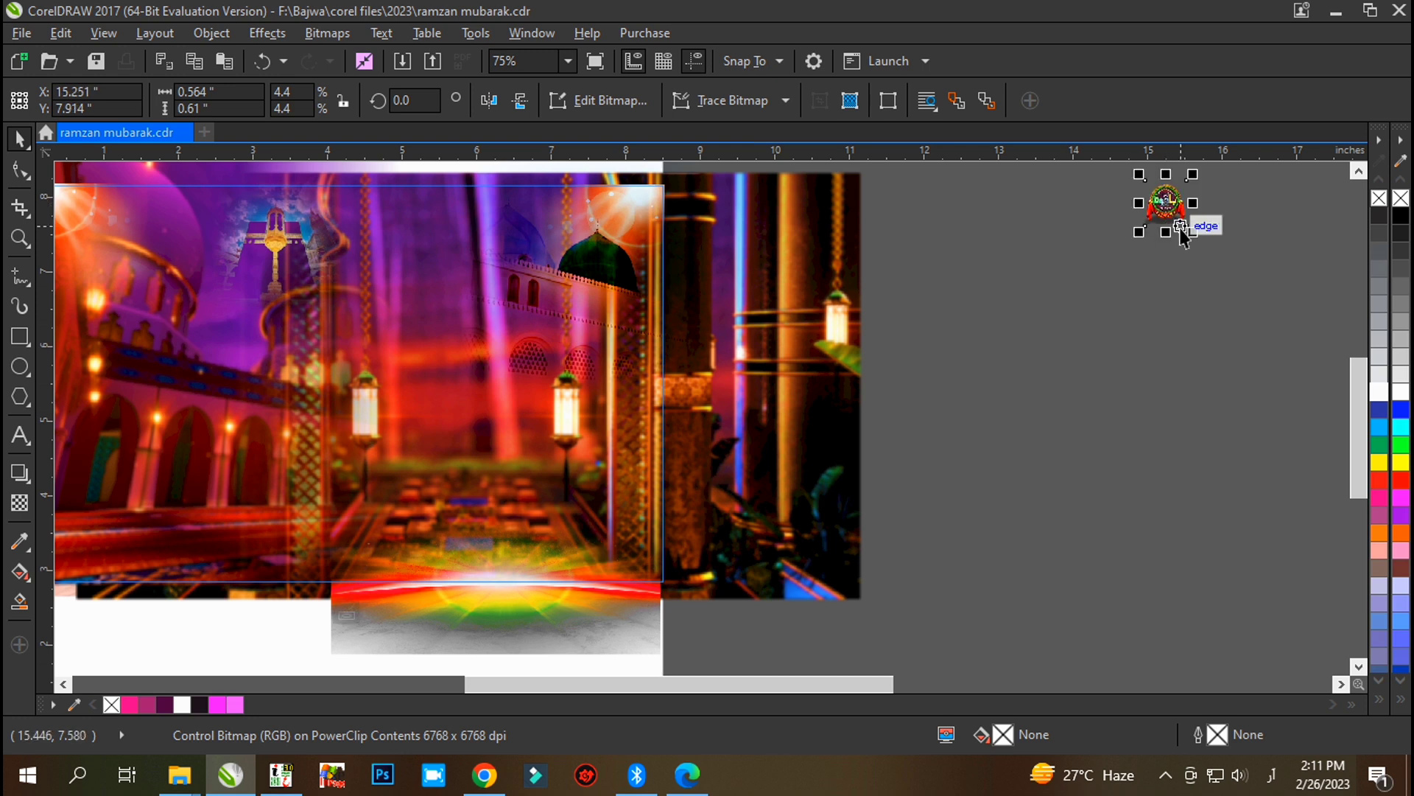
pyautogui.moveTo(1202, 245); pyautogui.dragTo(1257, 295)
pyautogui.scroll(-2, 231, 496)
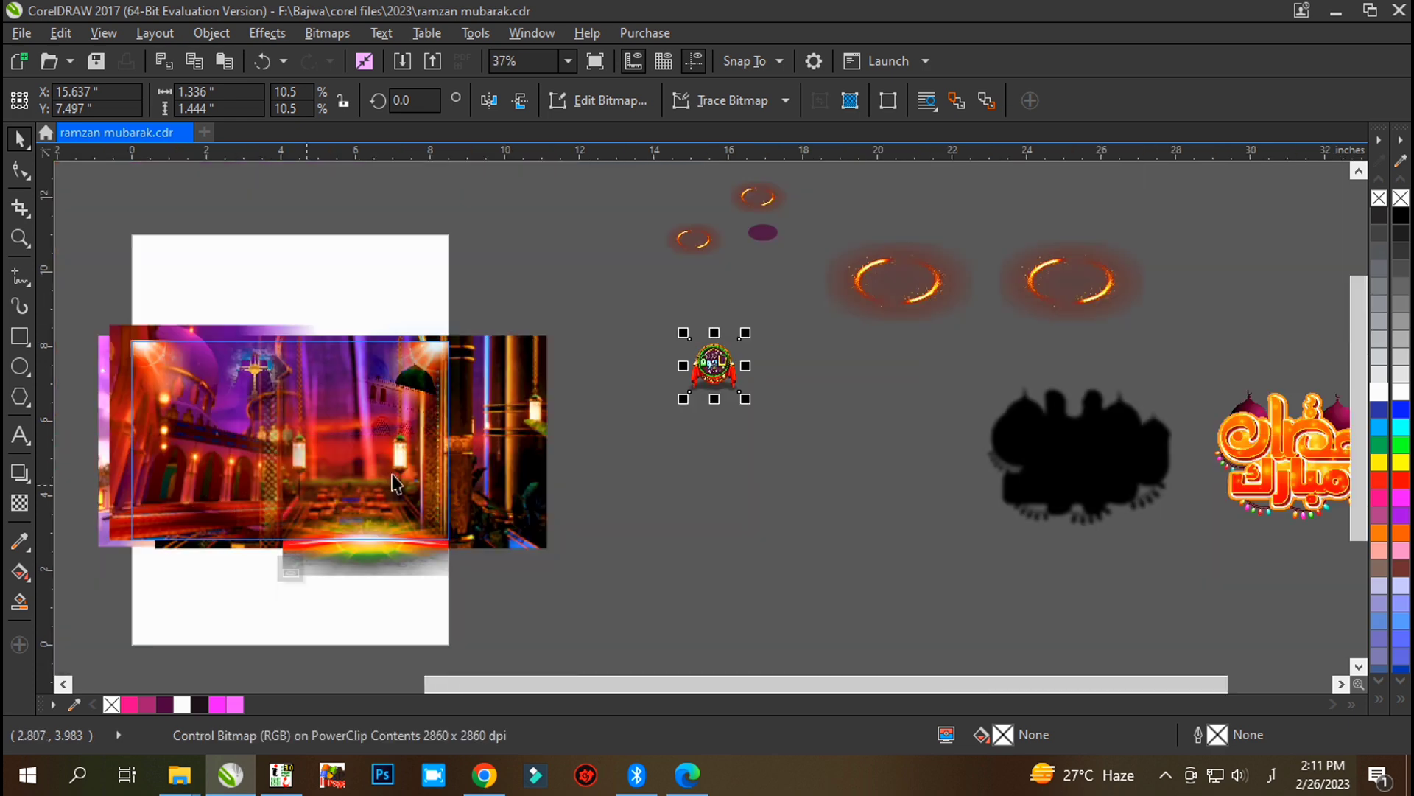
pyautogui.moveTo(750, 364); pyautogui.dragTo(900, 358)
# Move the Ramadan Mubarak lettering beneath the round logo, to the left of its black shadow.
pyautogui.scroll(-2, 537, 394)
pyautogui.moveTo(1073, 228); pyautogui.dragTo(520, 543)
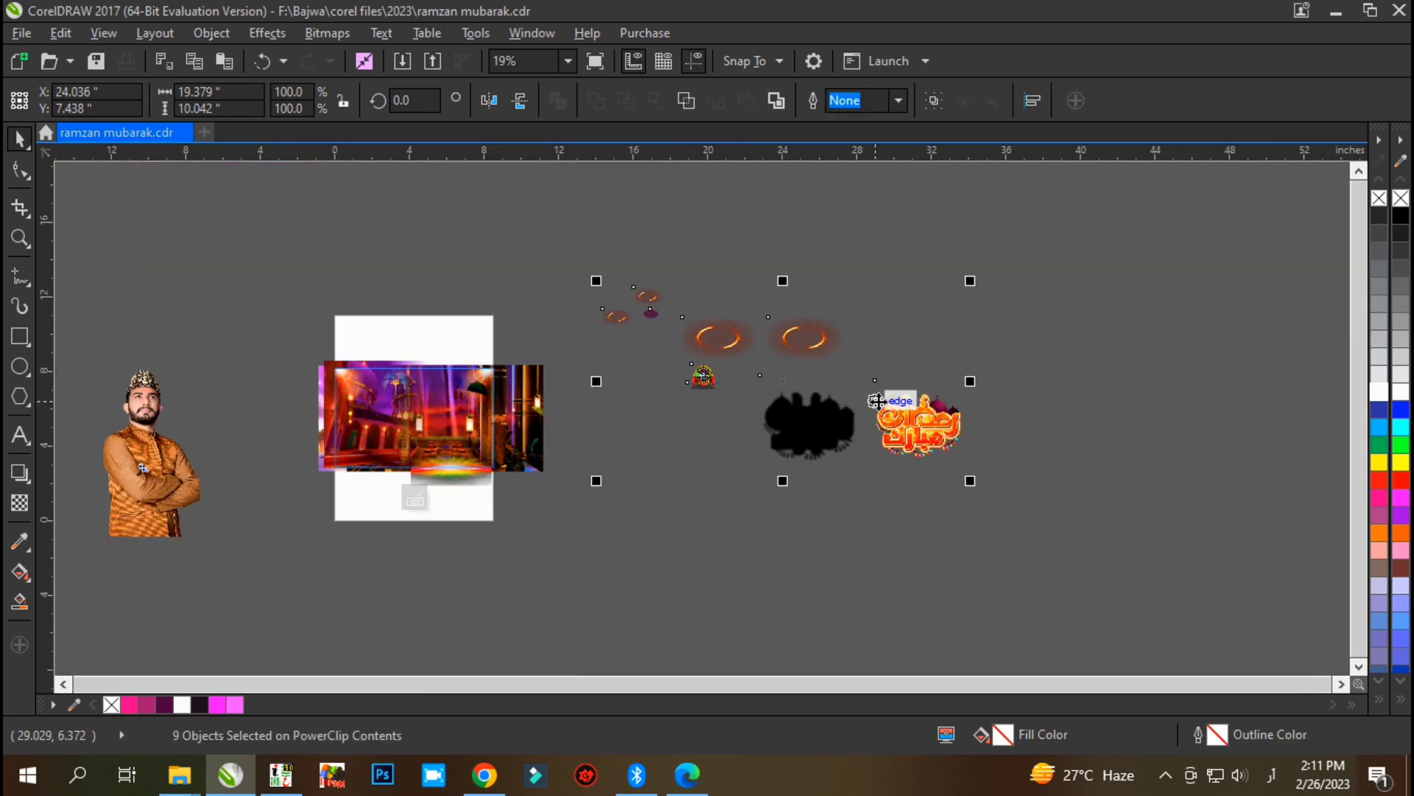
pyautogui.click(1038, 388)
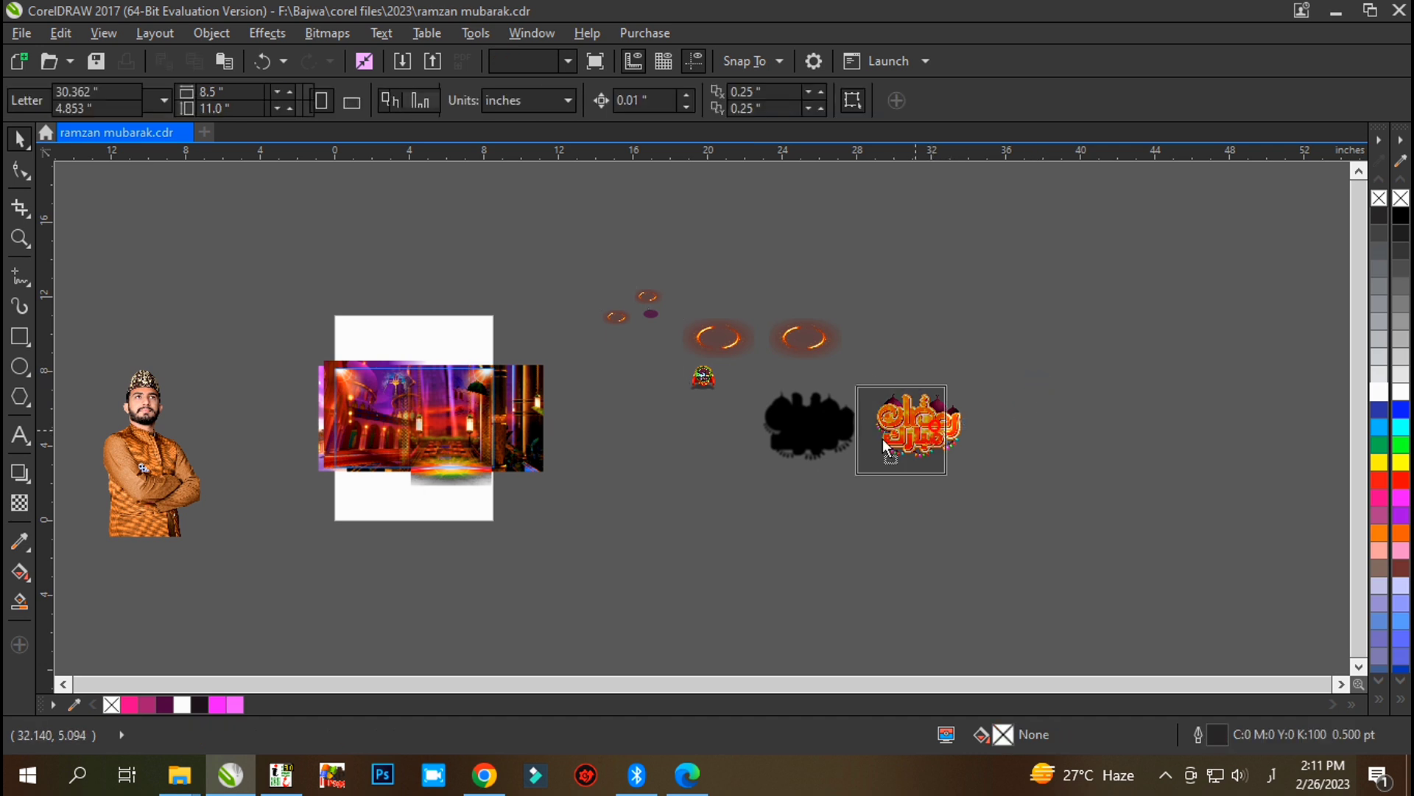
pyautogui.click(740, 457)
# Select all nine extracted objects right of the page and move them to the area above the man's photo.
pyautogui.moveTo(982, 225); pyautogui.dragTo(618, 529)
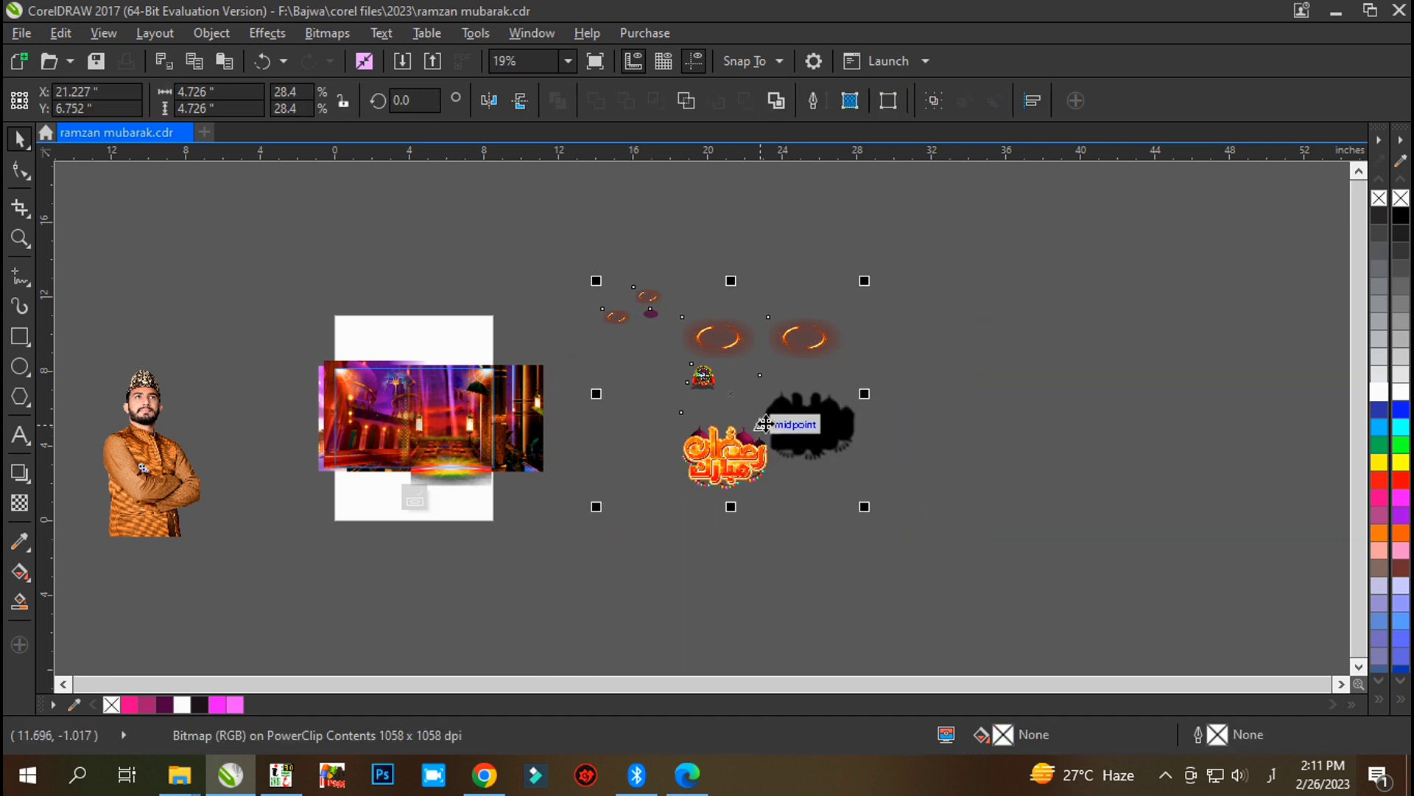
pyautogui.scroll(-1, 770, 420)
pyautogui.moveTo(770, 419); pyautogui.dragTo(456, 355)
# Move the red, yellow and green light burst from the artwork's bottom edge to the empty area right of the page.
pyautogui.scroll(5, 606, 457)
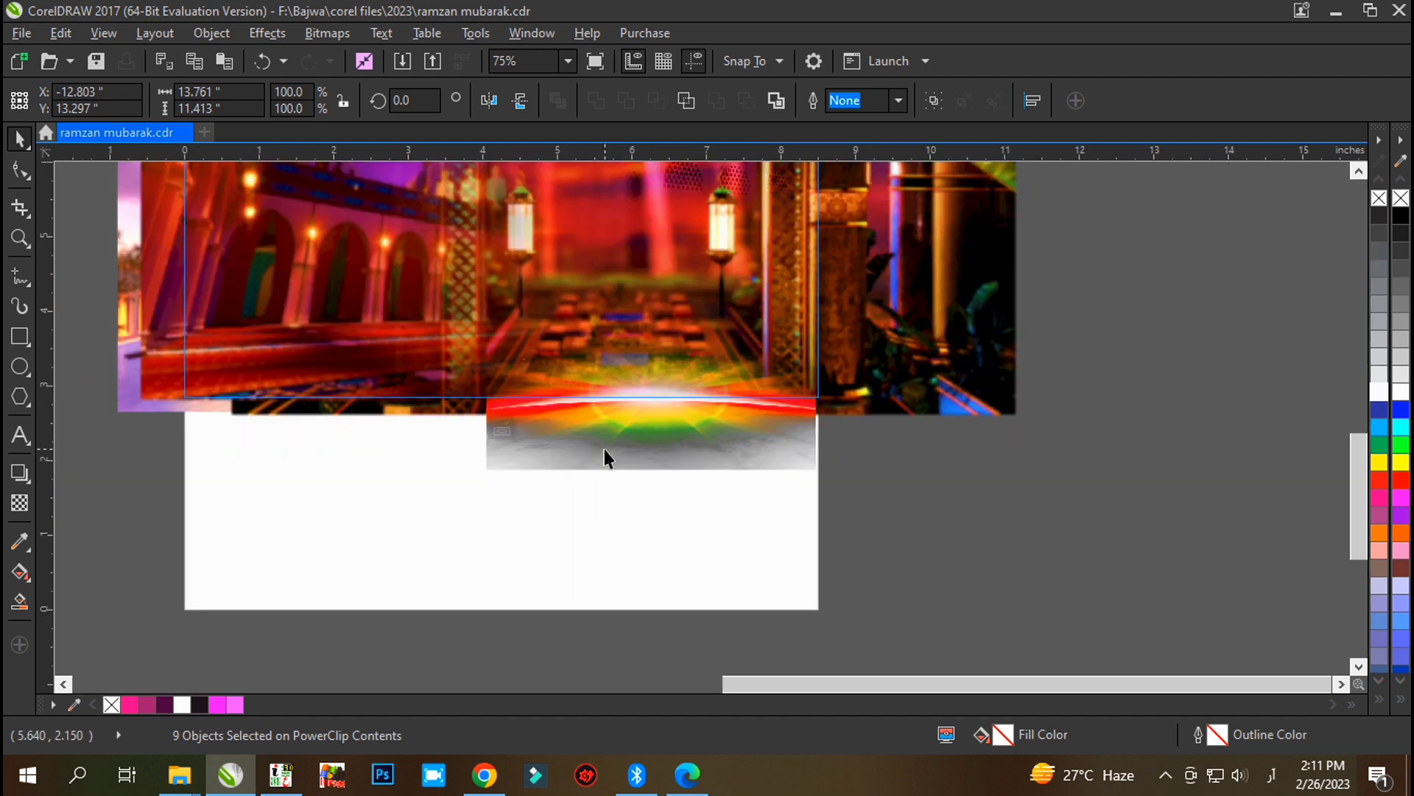
pyautogui.moveTo(656, 370); pyautogui.dragTo(633, 532)
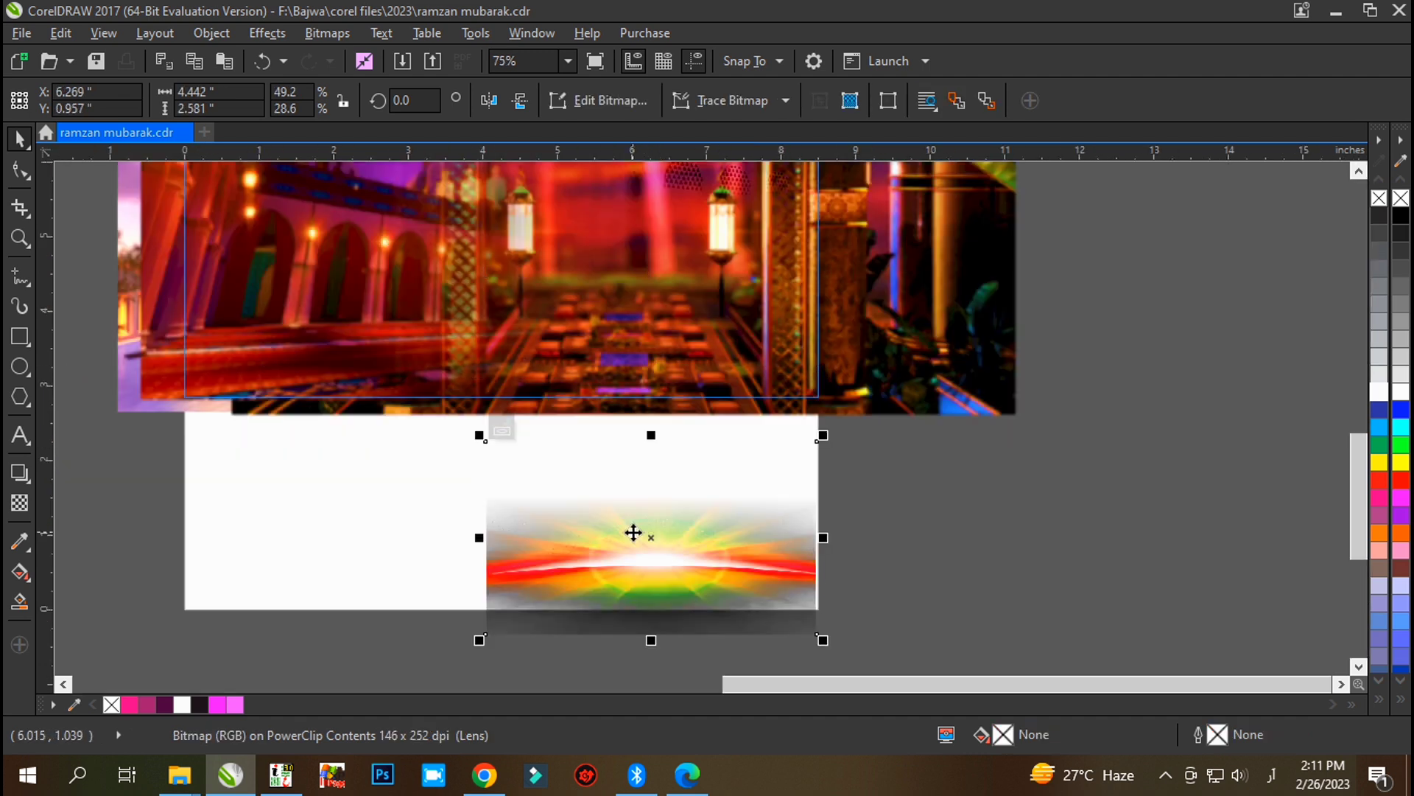
pyautogui.scroll(-2, 498, 562)
pyautogui.moveTo(906, 351); pyautogui.dragTo(1112, 285)
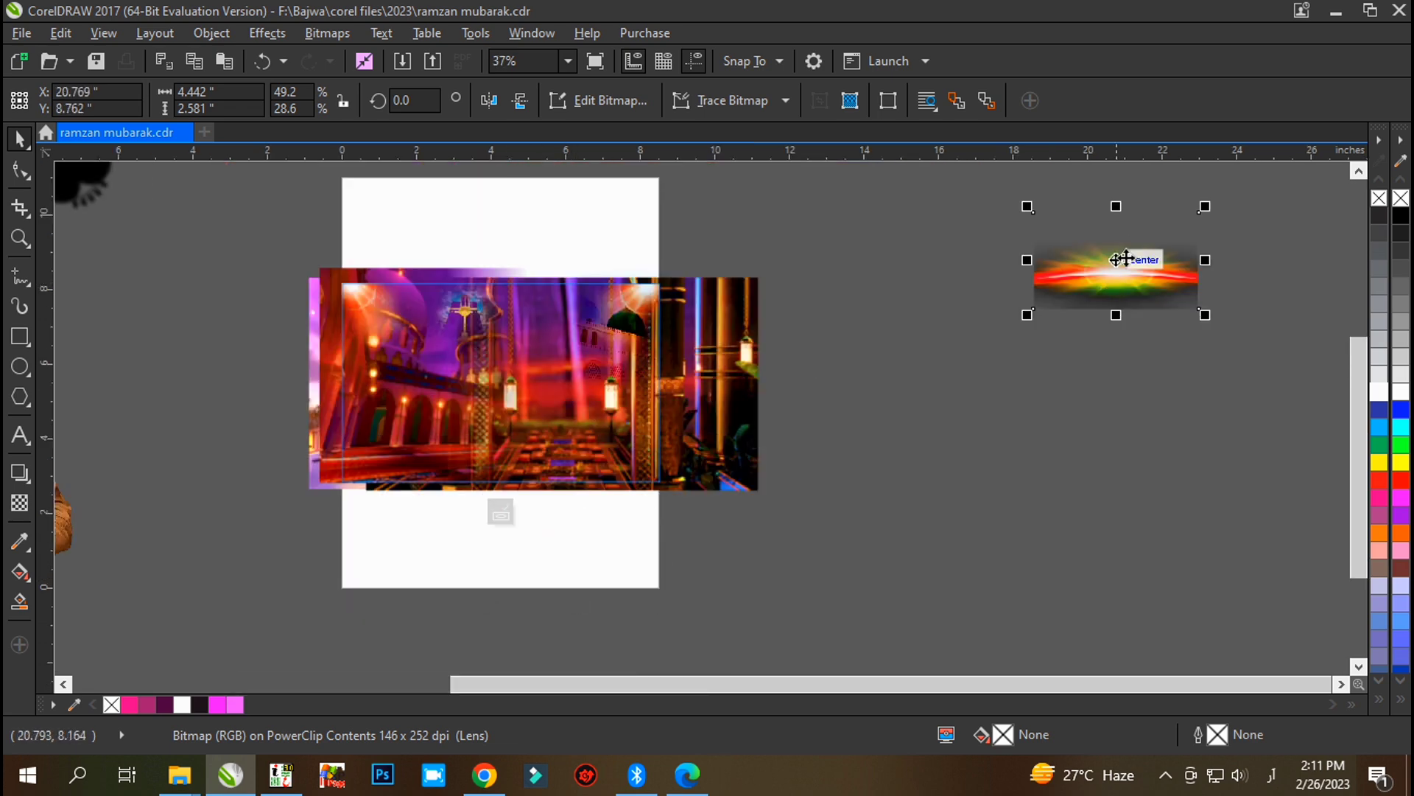
# Move the green-domed mosque image off the artwork to the area left of the light burst.
pyautogui.scroll(2, 1124, 258)
pyautogui.click(604, 417)
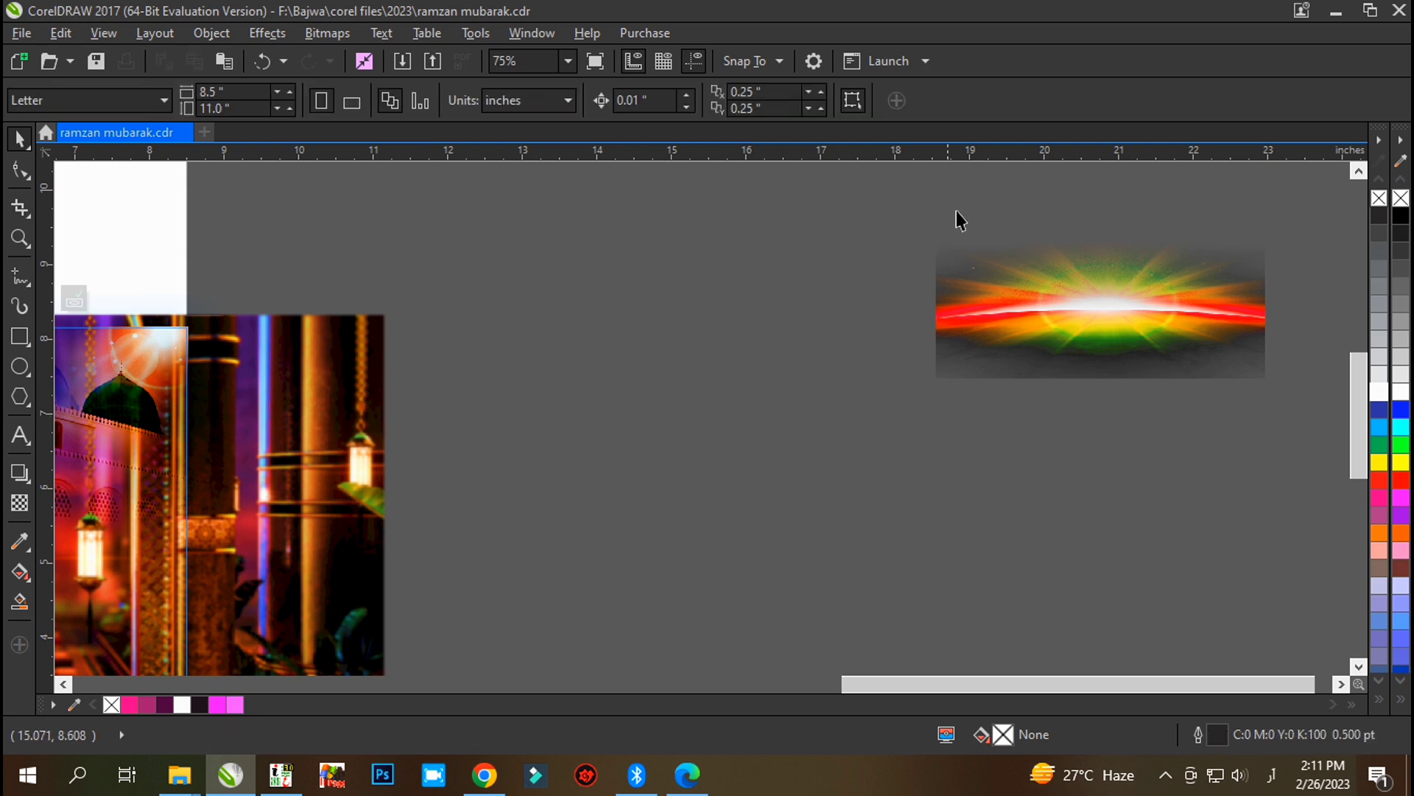
pyautogui.scroll(-2, 994, 206)
pyautogui.scroll(2, 696, 309)
pyautogui.click(474, 306)
pyautogui.moveTo(474, 306); pyautogui.dragTo(1029, 211)
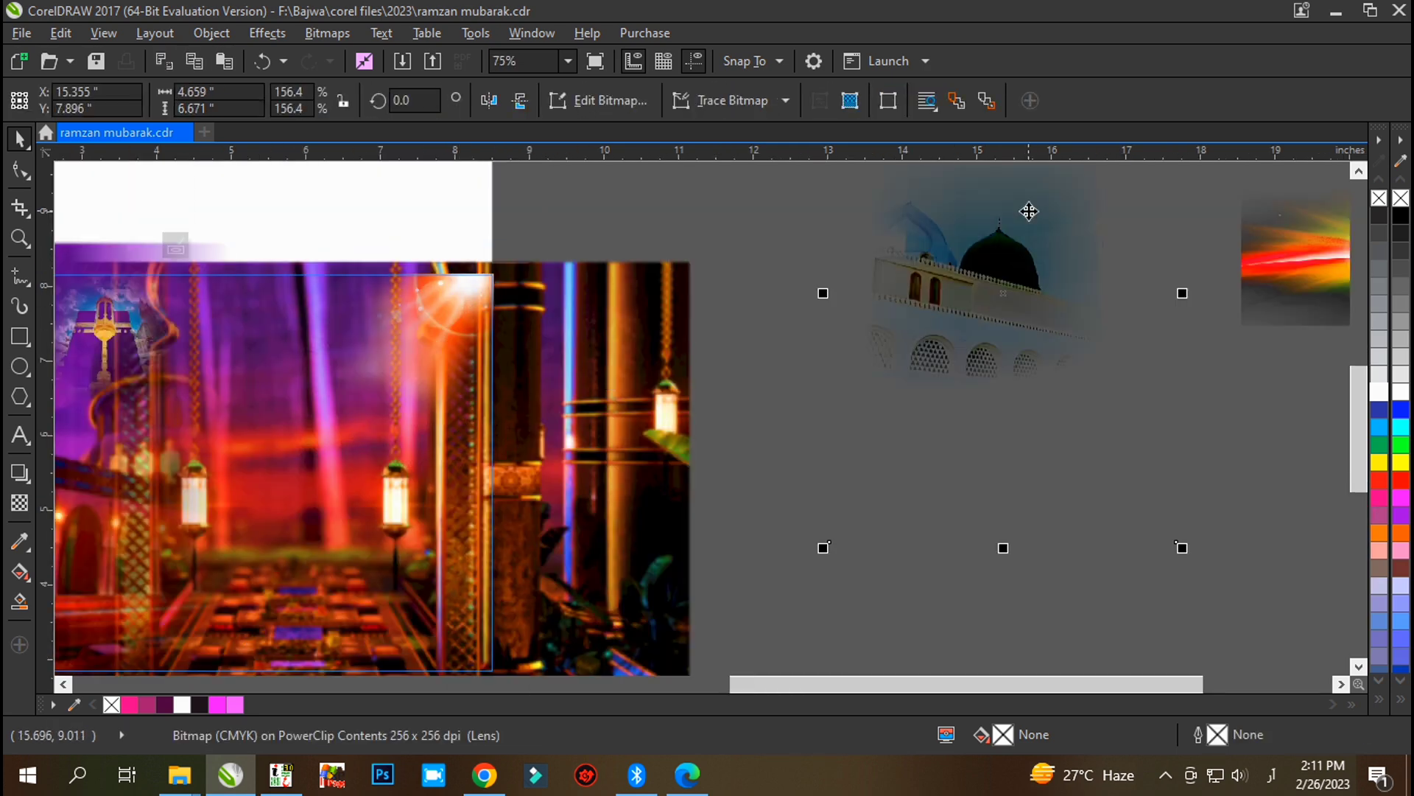
# Move the orange light flare from the artwork's upper-right corner to the right of the light burst.
pyautogui.scroll(-2, 277, 395)
pyautogui.click(950, 353)
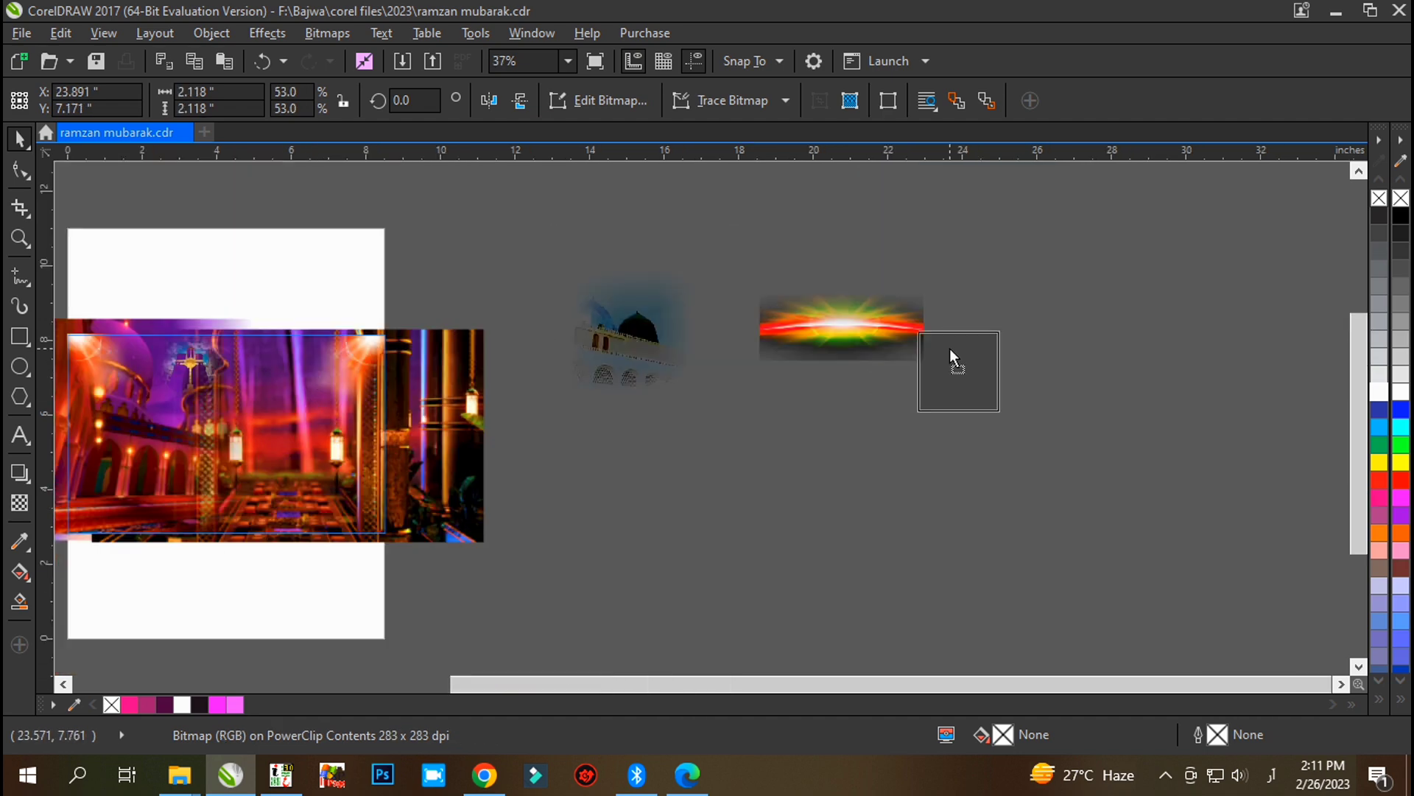
pyautogui.moveTo(950, 351); pyautogui.dragTo(950, 351)
# Set the transparency merge mode of the extracted mosque image to Normal.
pyautogui.click(667, 393)
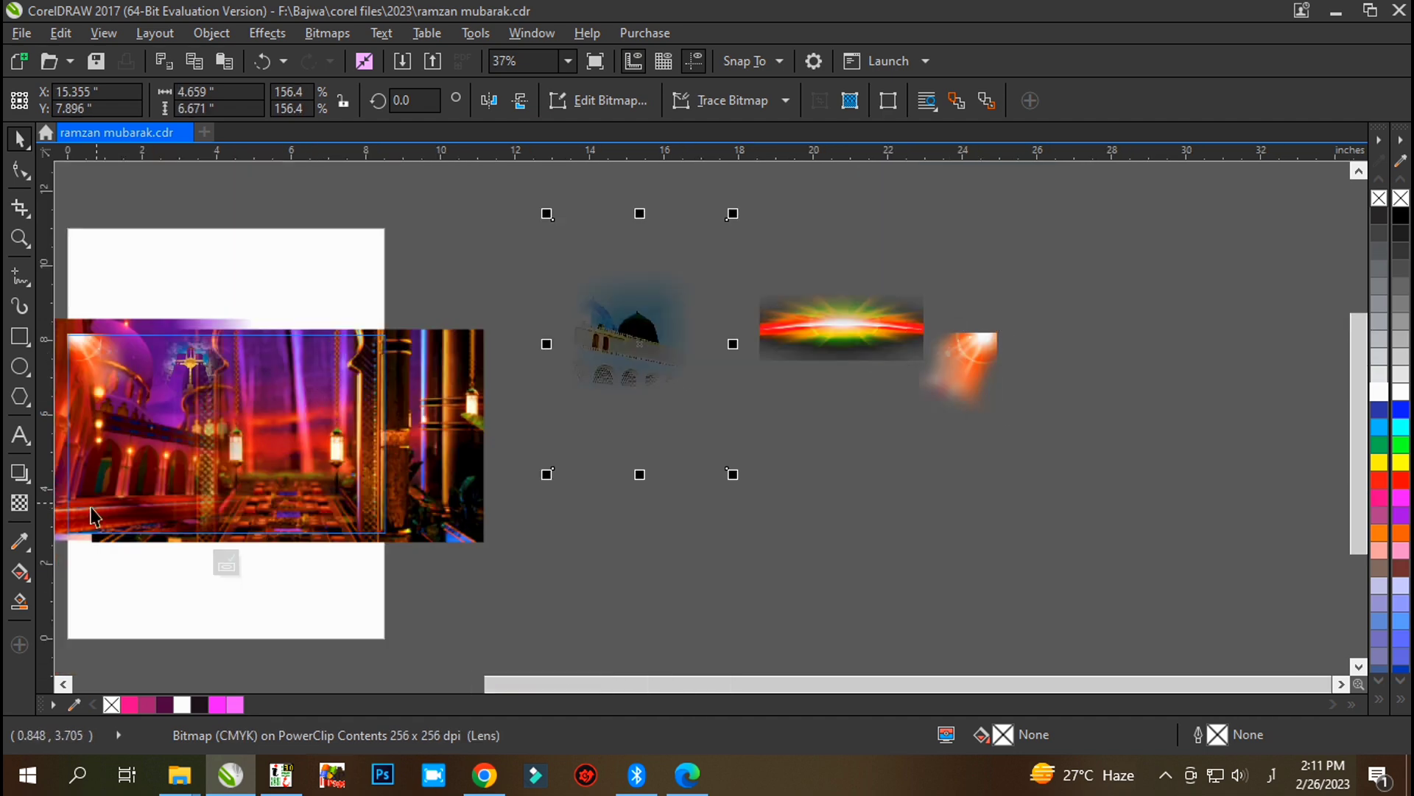
pyautogui.click(19, 502)
pyautogui.click(245, 100)
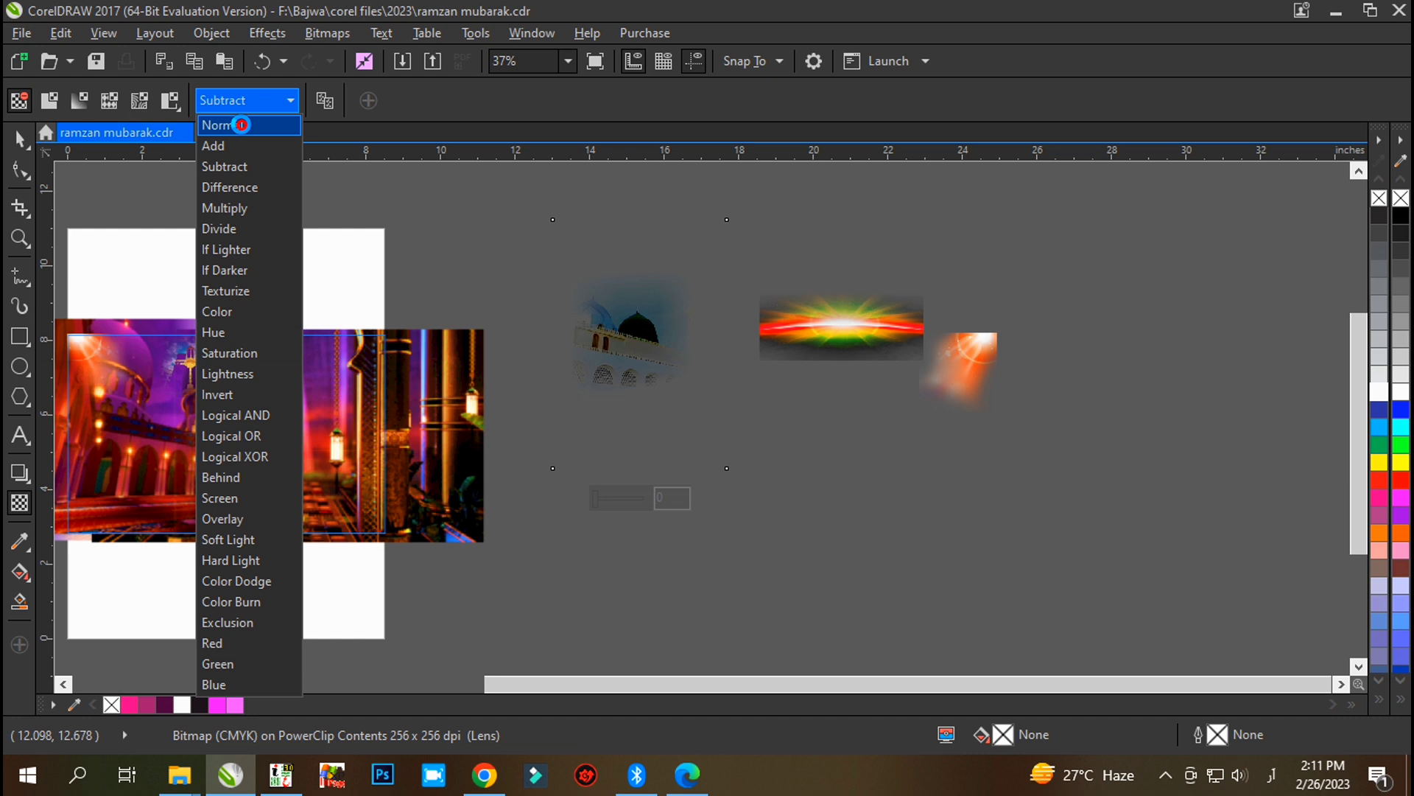
pyautogui.click(241, 126)
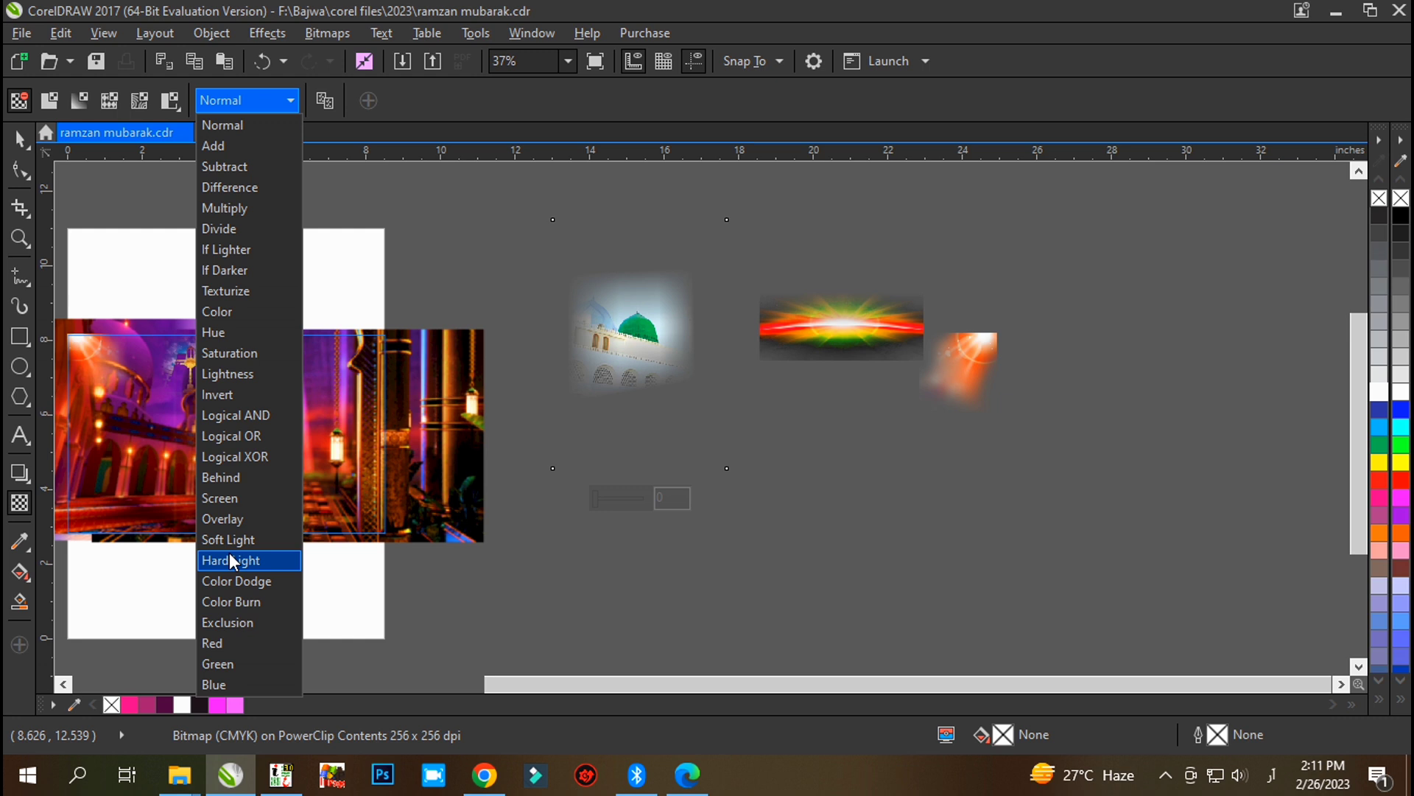
# Try the If Darker merge mode on the mosque image, and return it to Subtract.
pyautogui.click(219, 270)
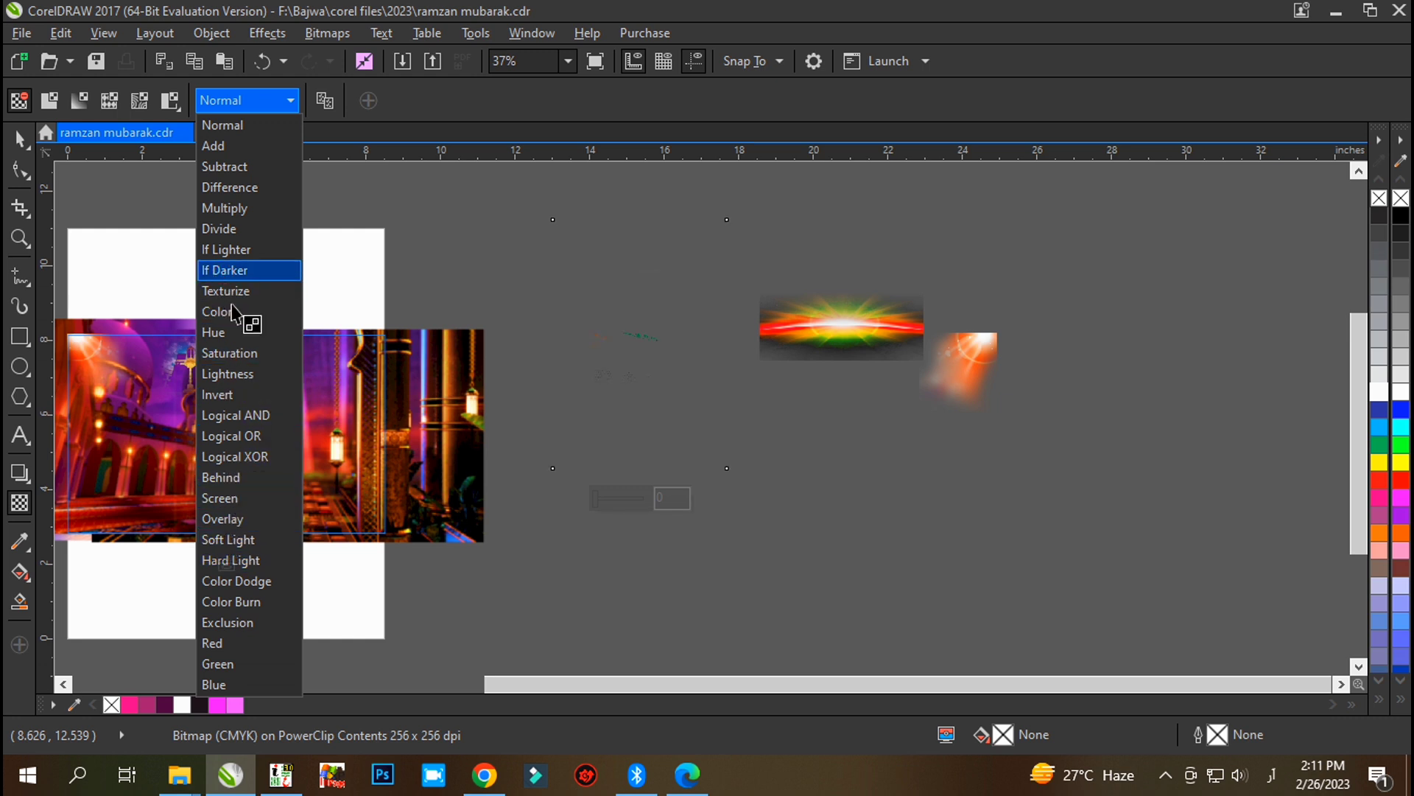
pyautogui.click(291, 99)
pyautogui.click(252, 165)
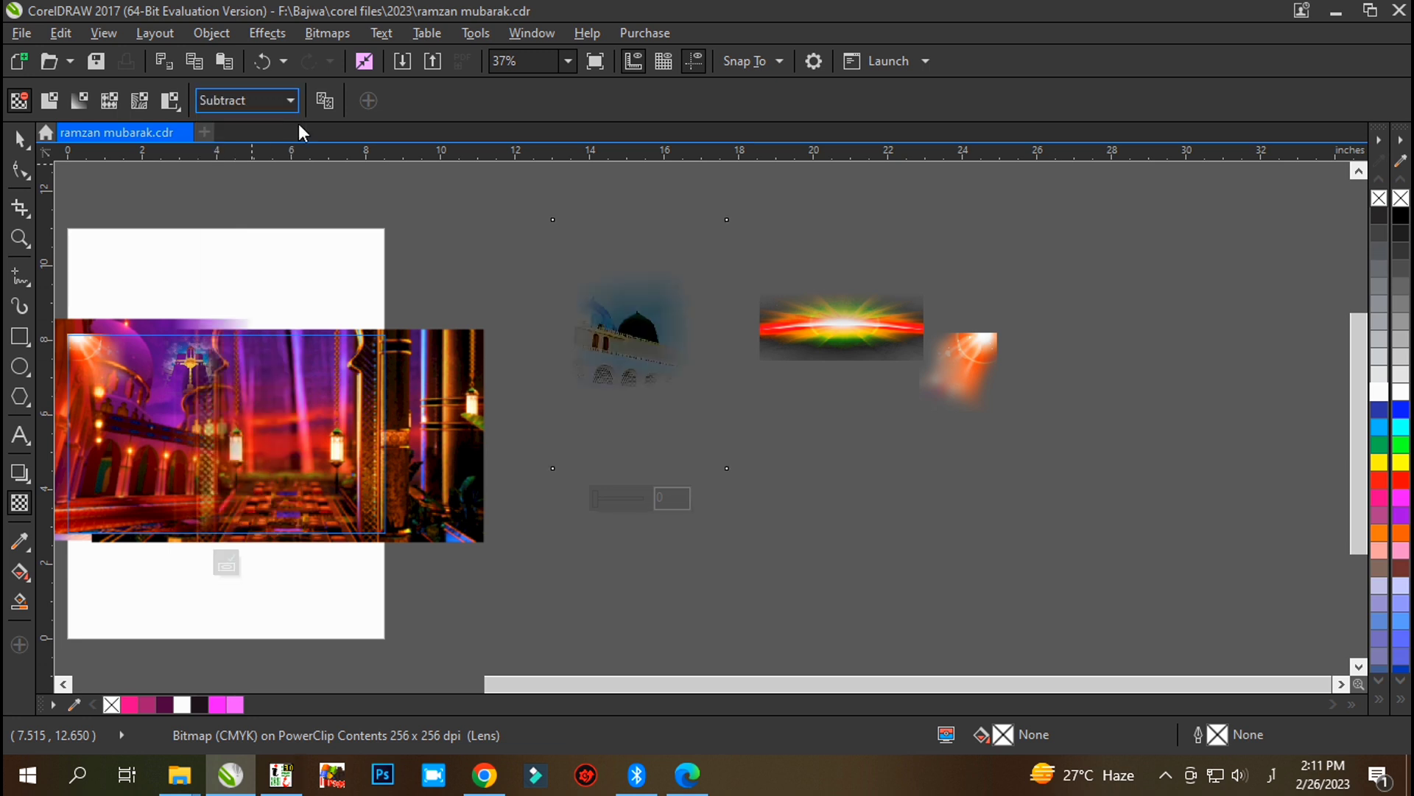
# Try the Difference merge mode on the mosque image, and restore Subtract.
pyautogui.click(291, 100)
pyautogui.click(264, 181)
pyautogui.click(291, 100)
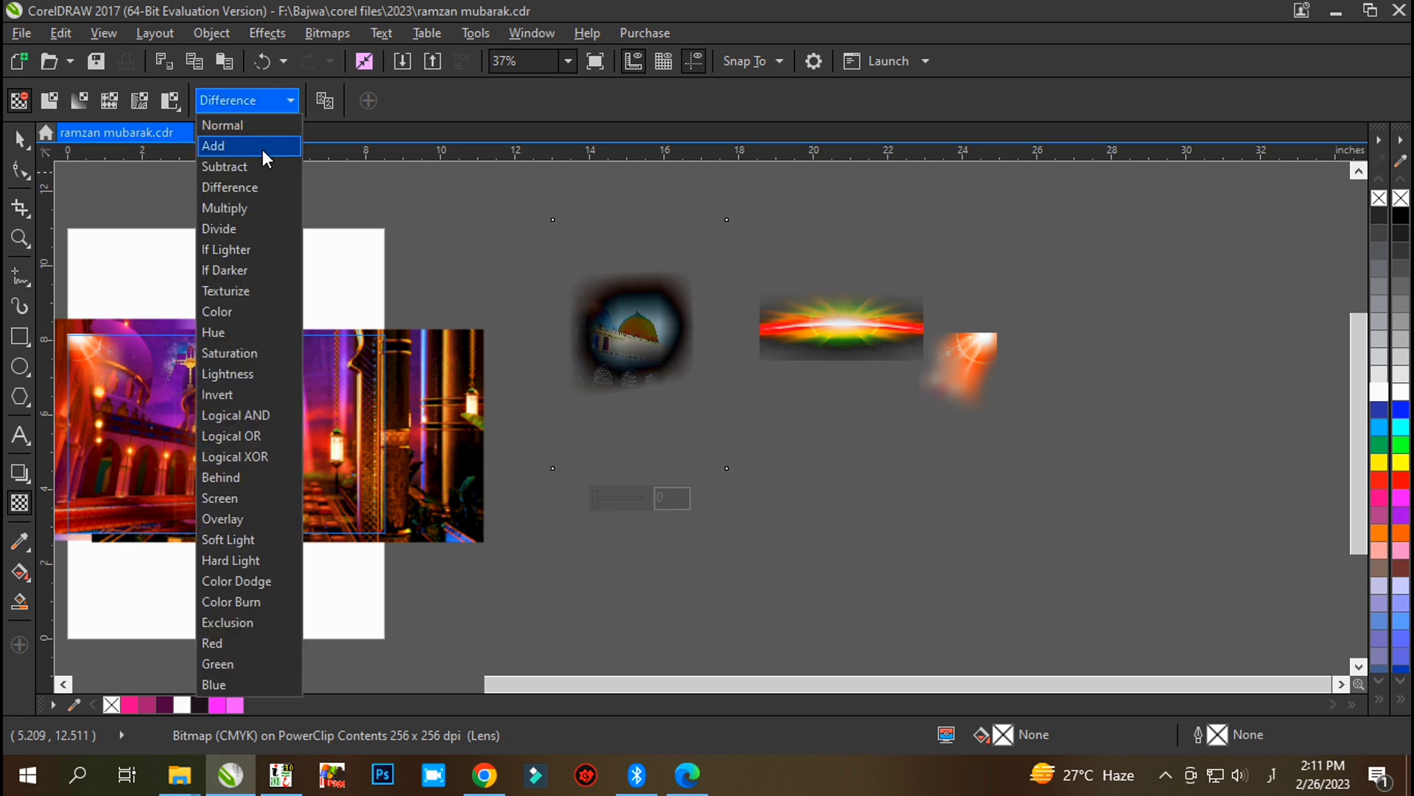
pyautogui.click(245, 169)
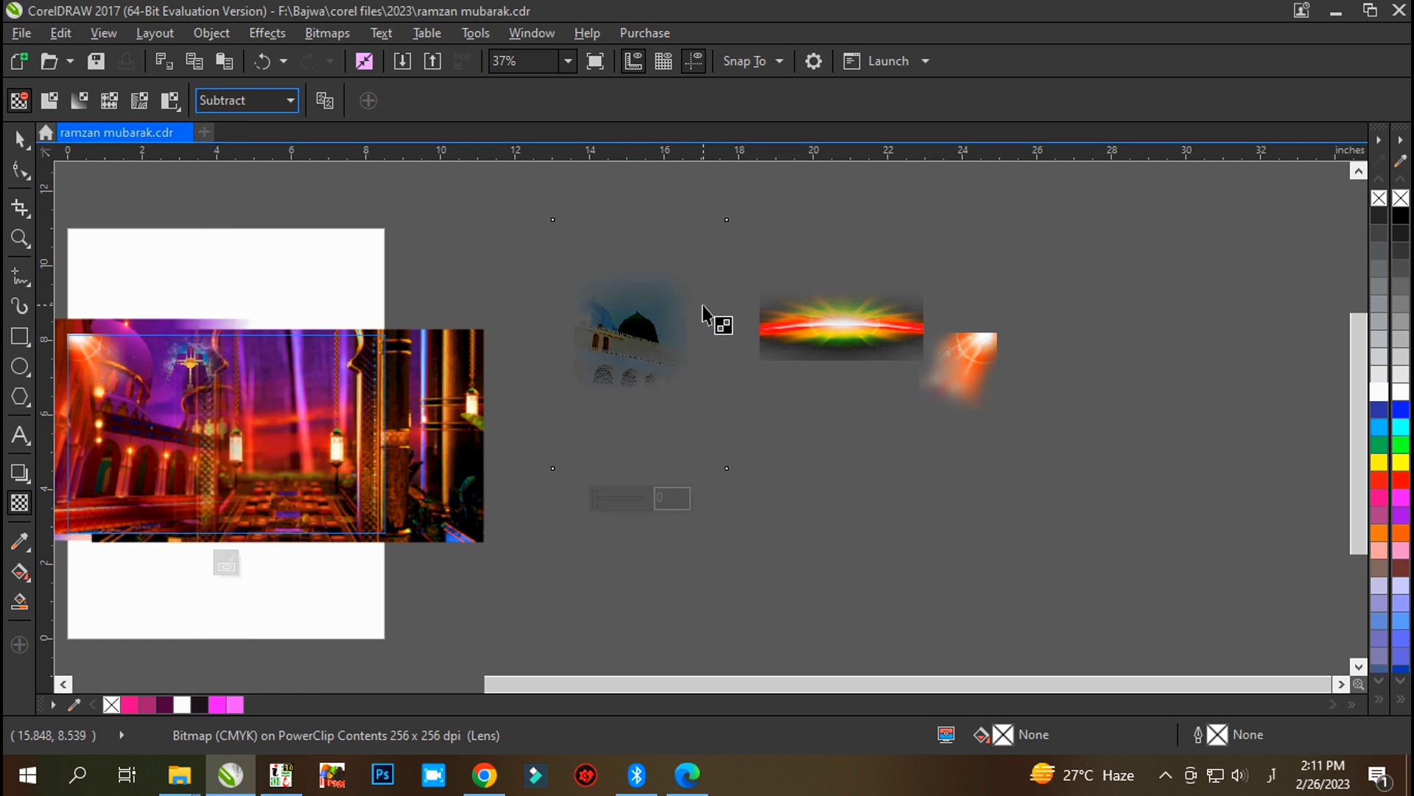
# Move the orange light flare from the artwork's upper-left corner out beside the man's portrait.
pyautogui.scroll(-2, 1026, 253)
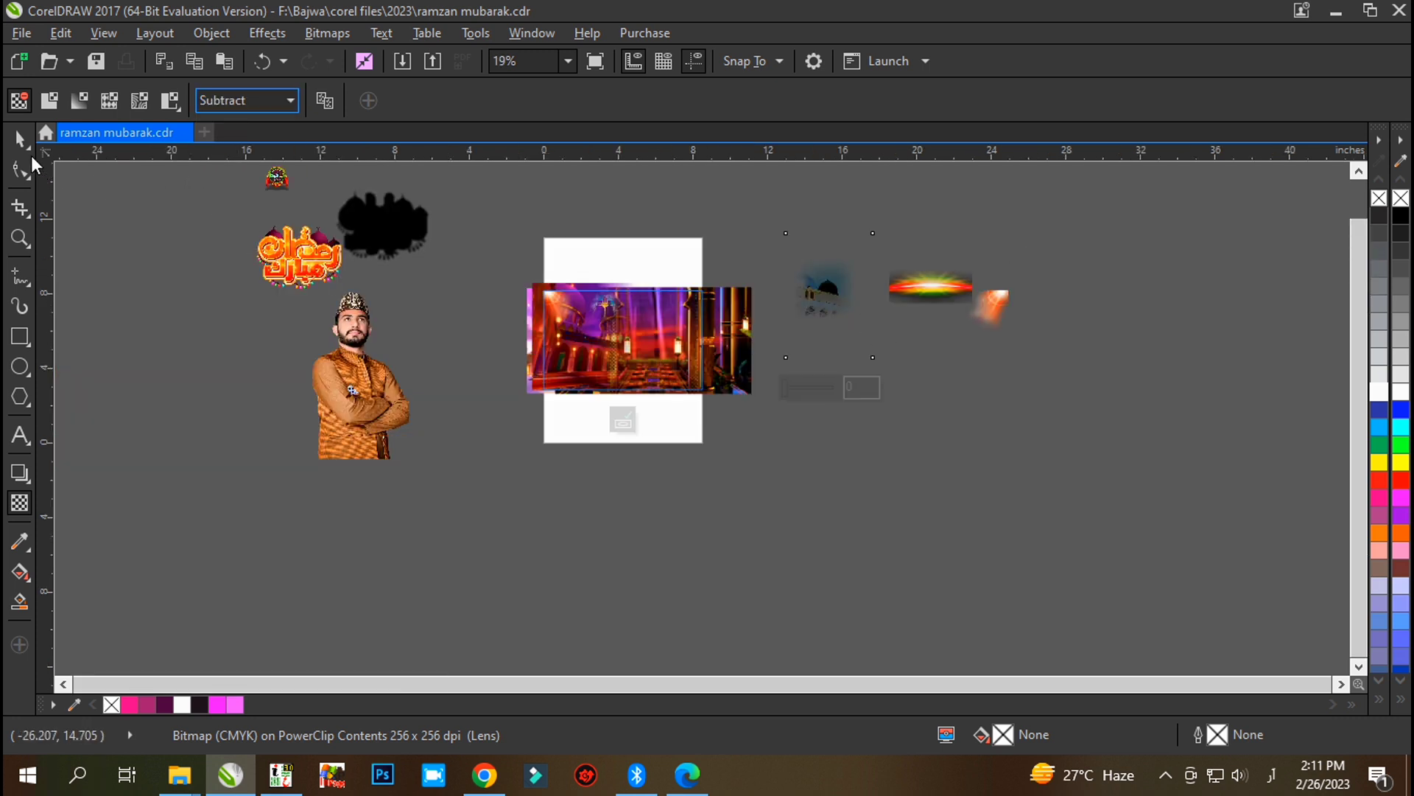
pyautogui.click(20, 138)
pyautogui.scroll(2, 582, 324)
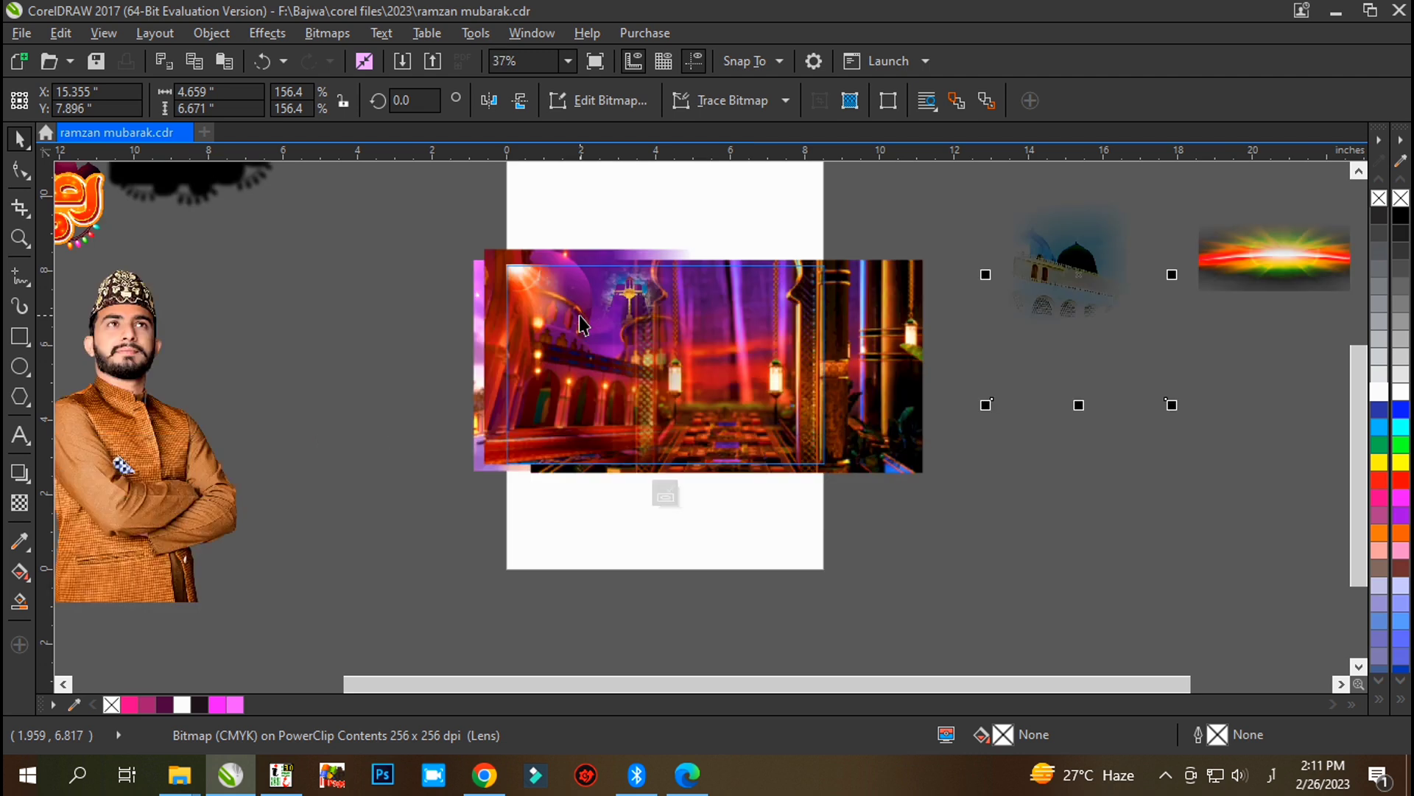
pyautogui.click(528, 270)
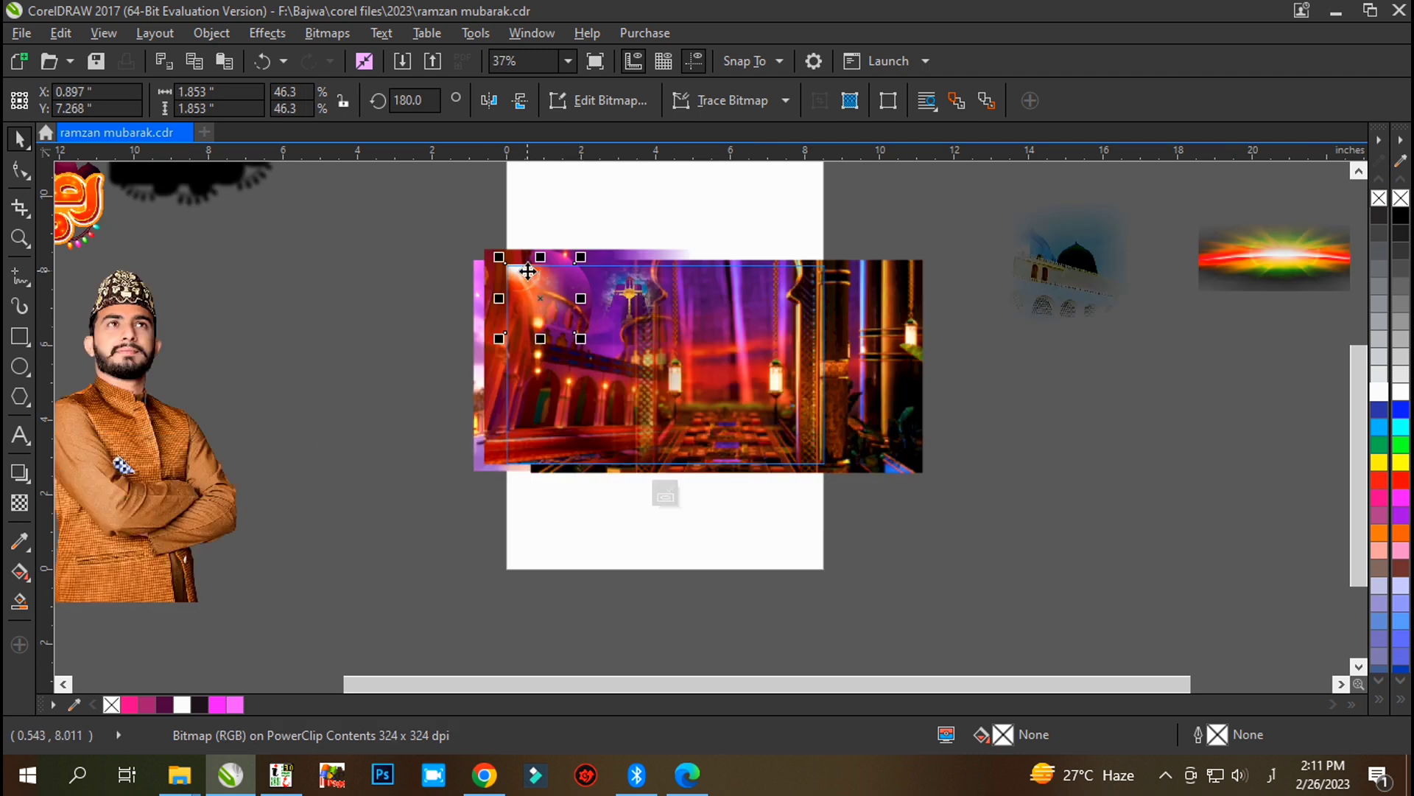
pyautogui.moveTo(543, 294); pyautogui.dragTo(266, 422)
pyautogui.scroll(2, 242, 430)
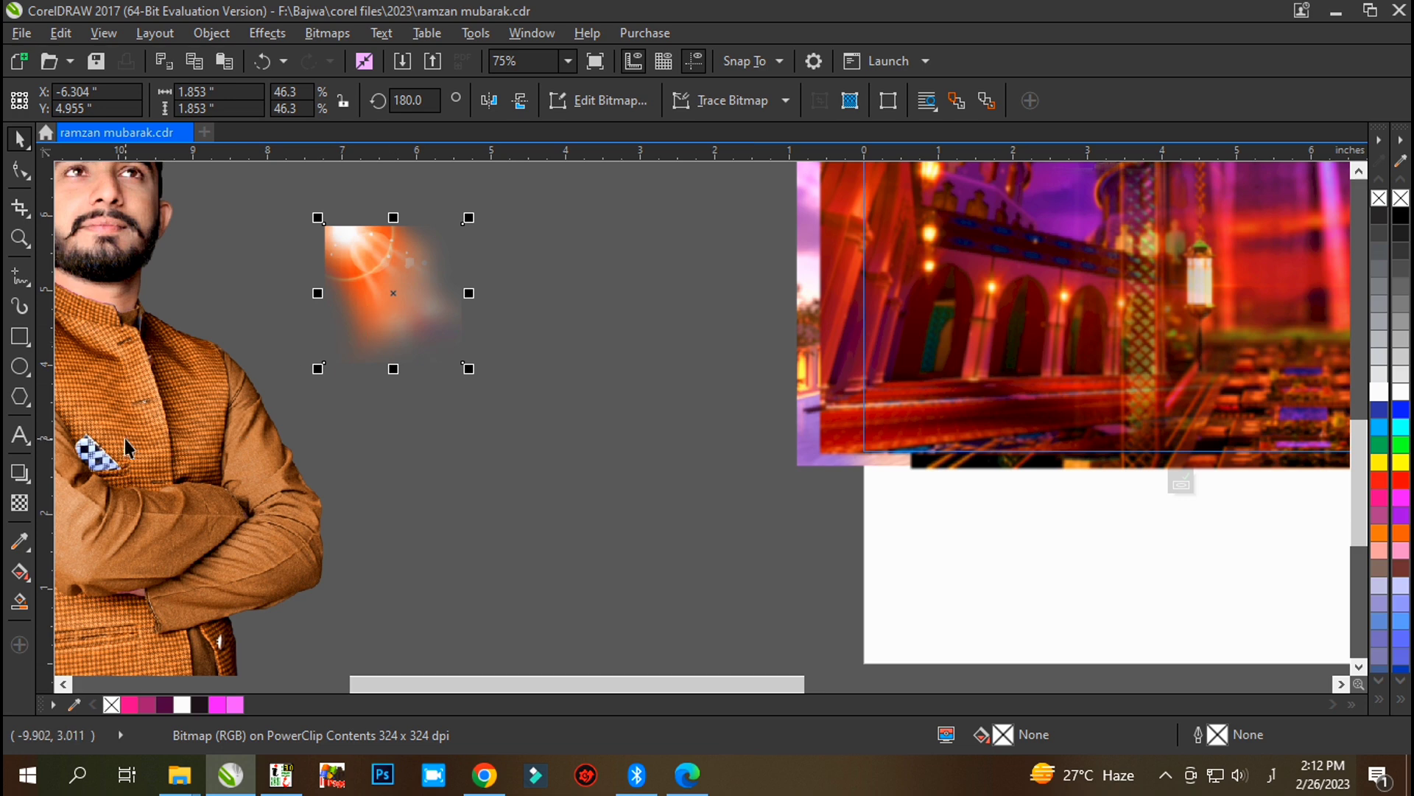
pyautogui.scroll(-2, 126, 439)
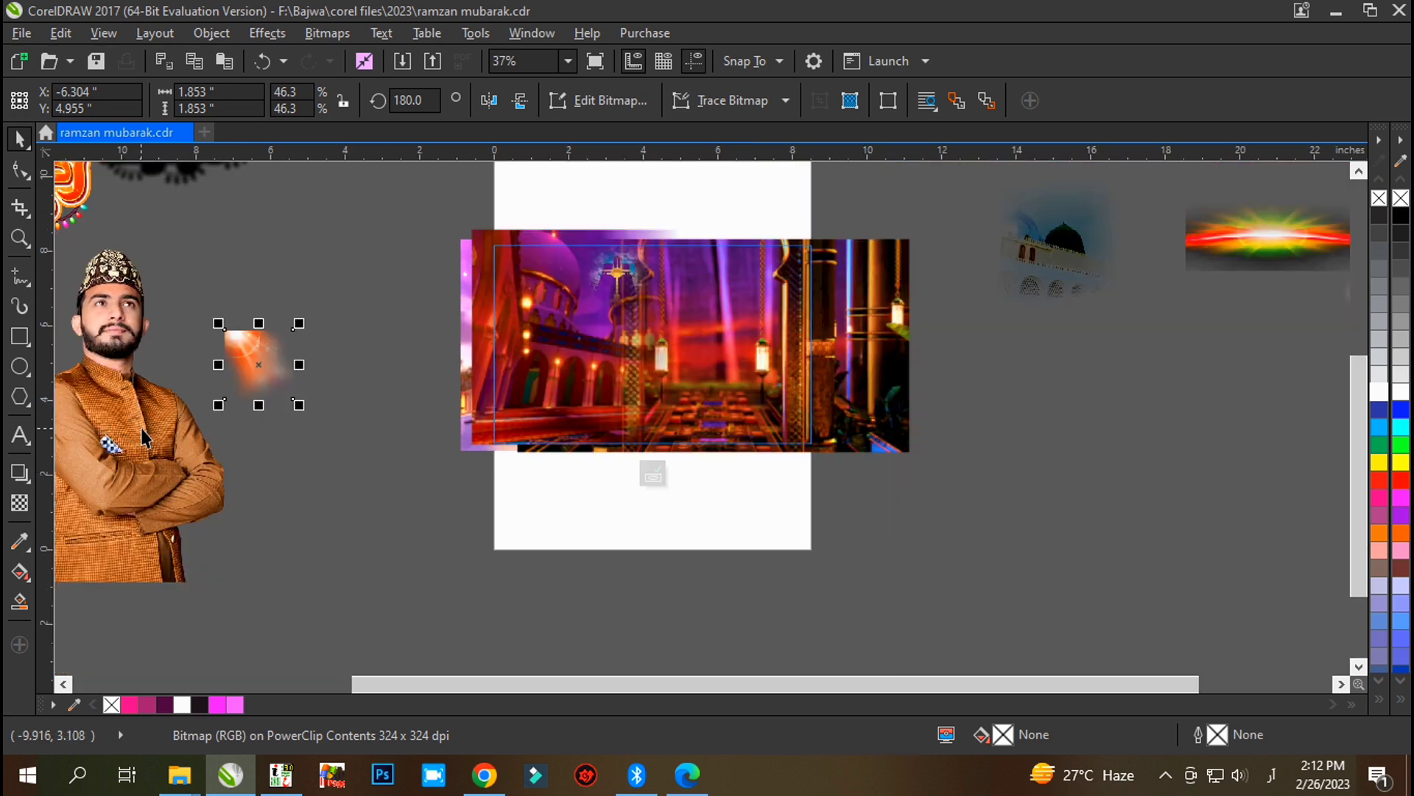
# Add the text "colour Contrast" below the extracted flare, undoing the stray Urdu characters entered first.
pyautogui.click(22, 439)
pyautogui.scroll(2, 277, 472)
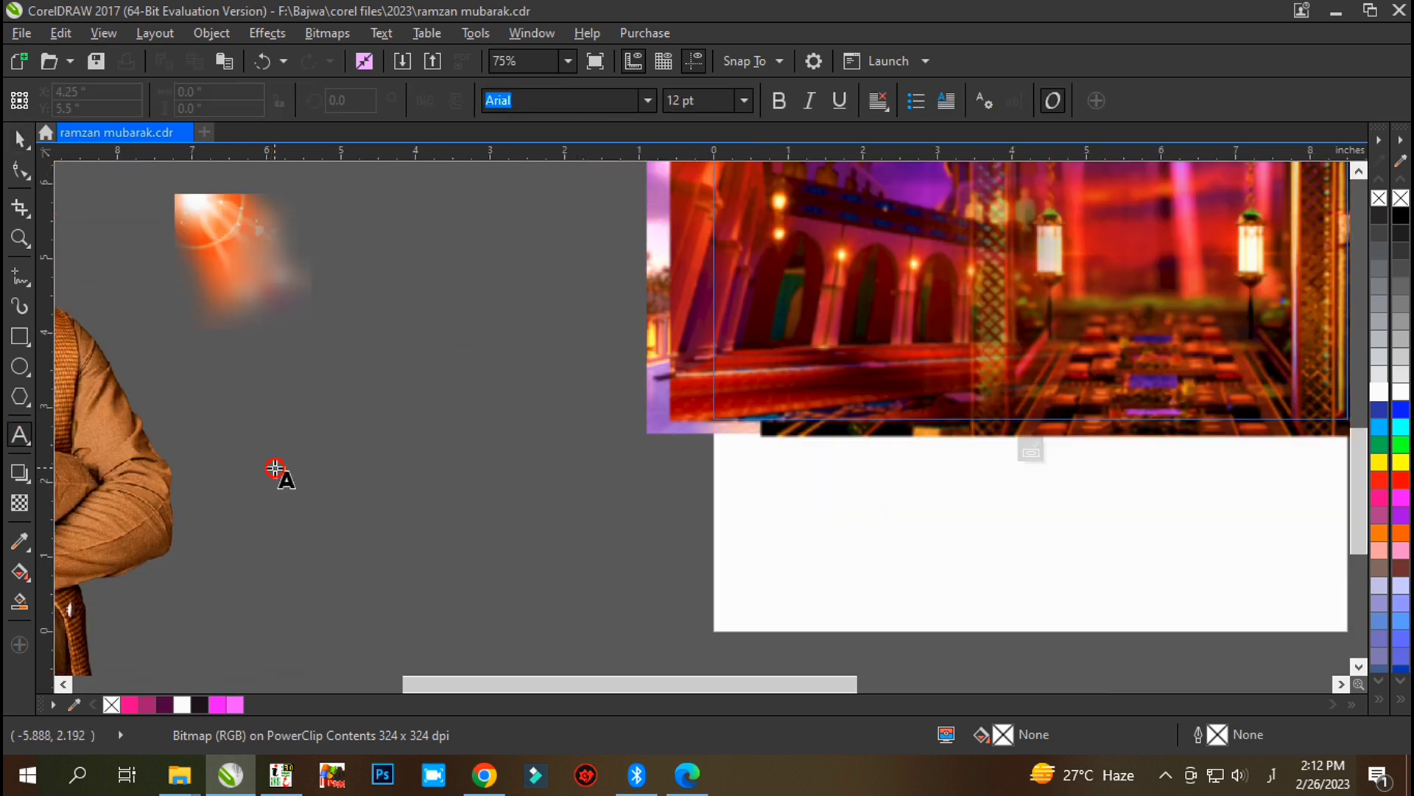
pyautogui.click(274, 468)
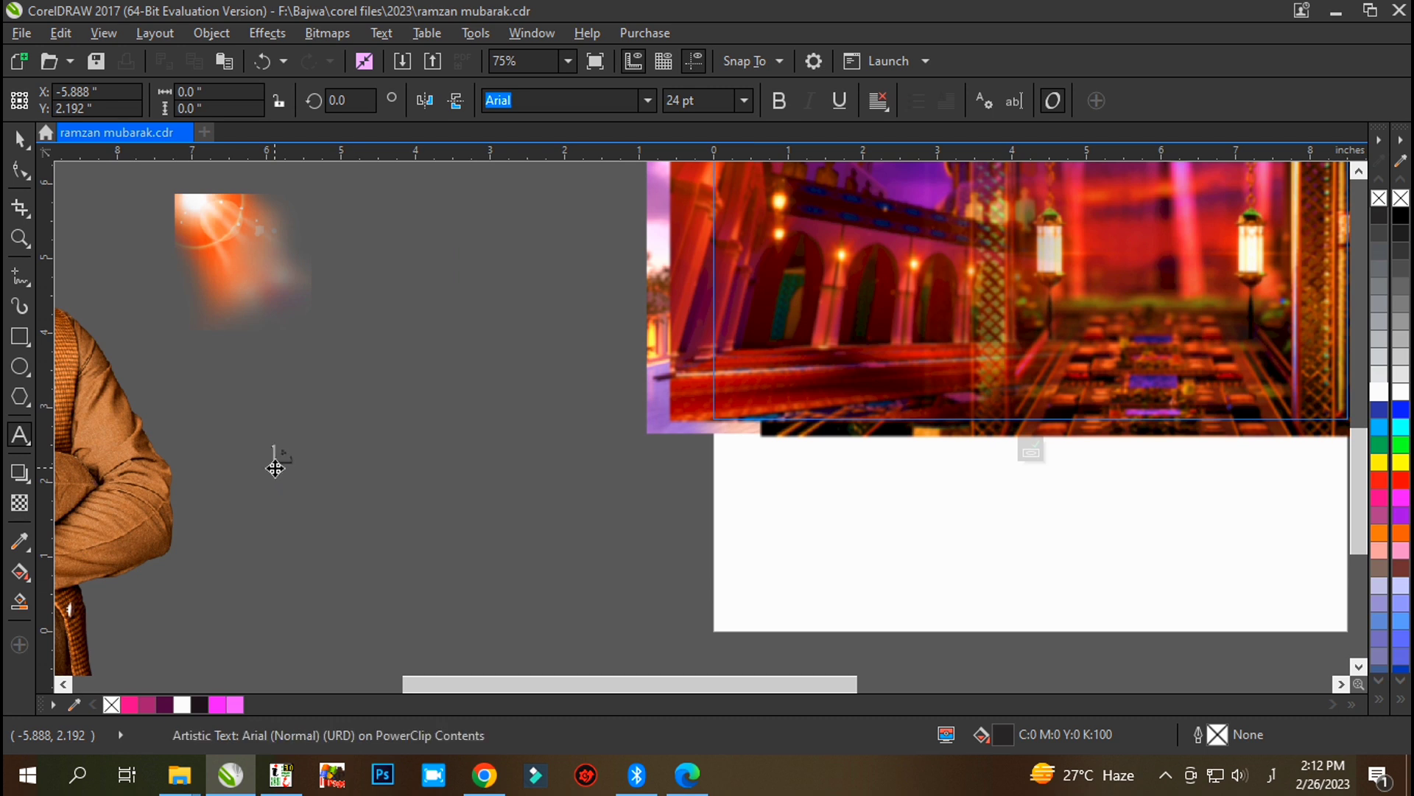
pyautogui.hotkey('ctrl', 'v')
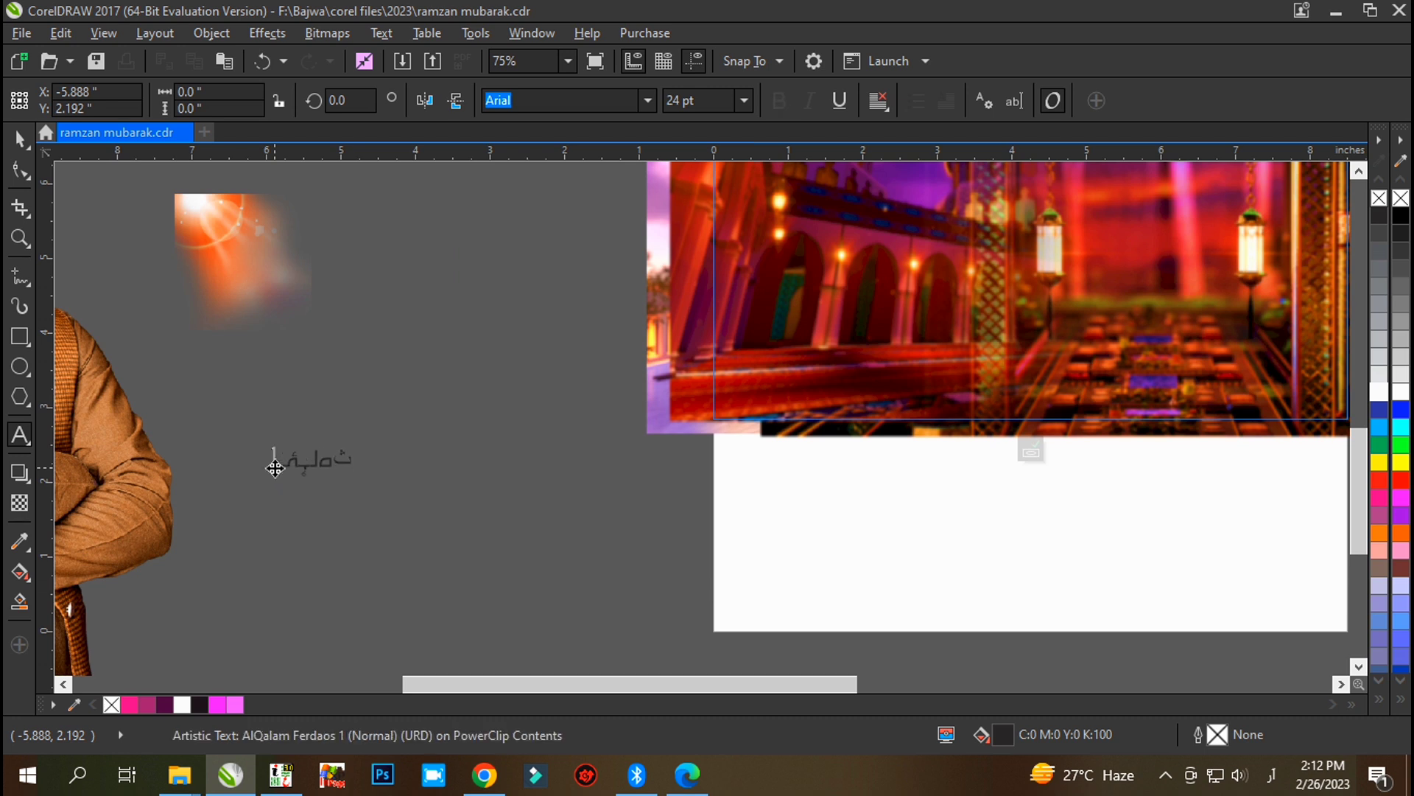
pyautogui.hotkey('ctrl', 'z')
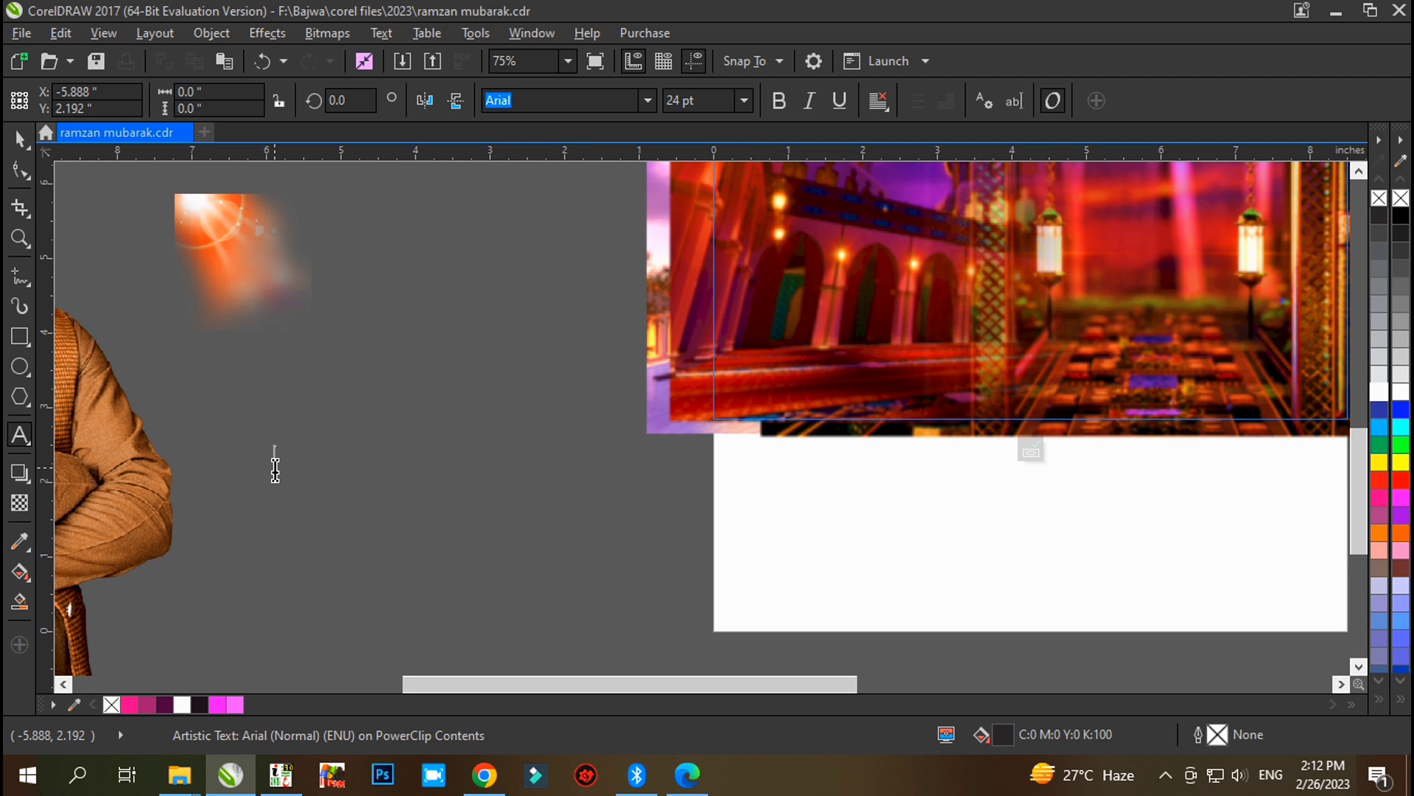
pyautogui.write('colour Contrast')
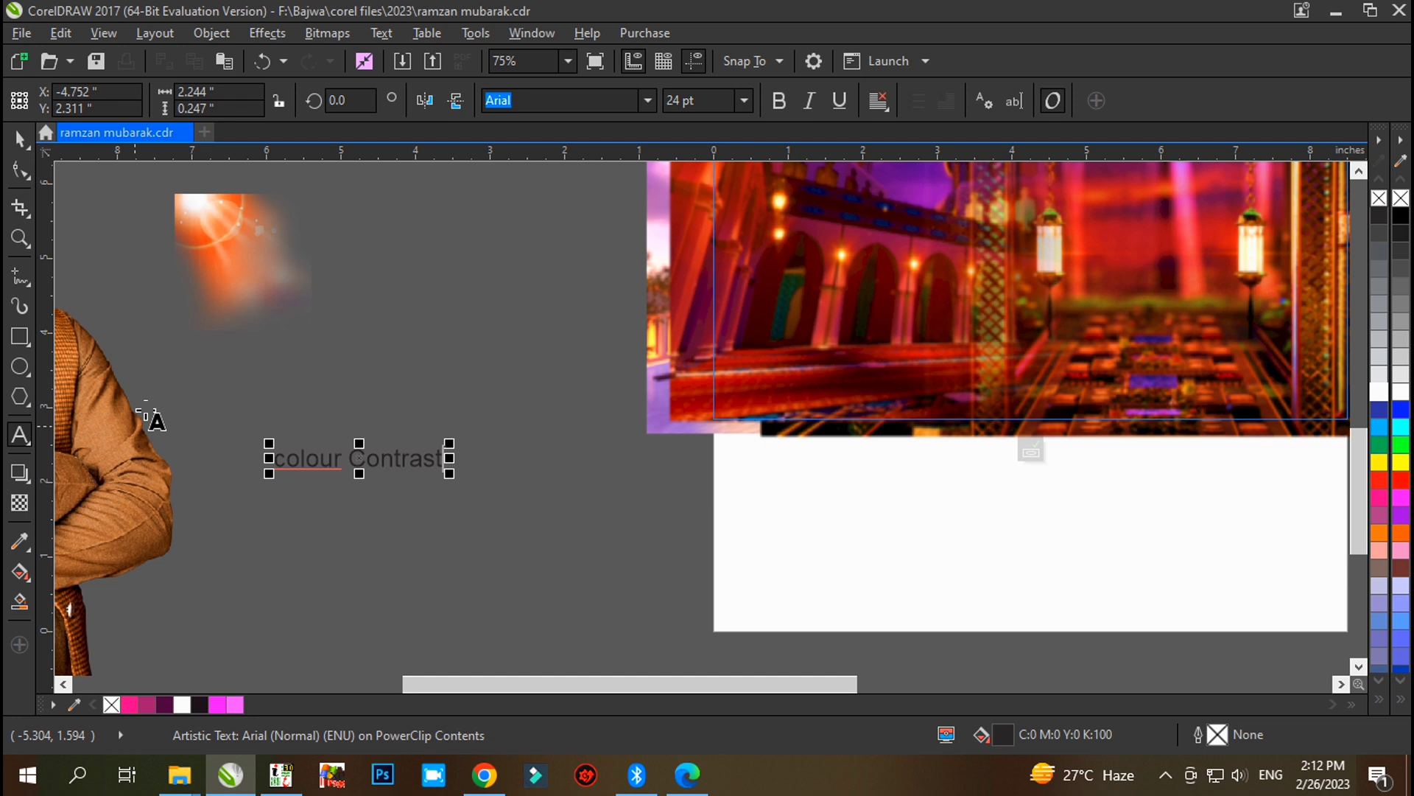
# Correct the spelling of "colour" to "color" in the text below the flare.
pyautogui.click(316, 462)
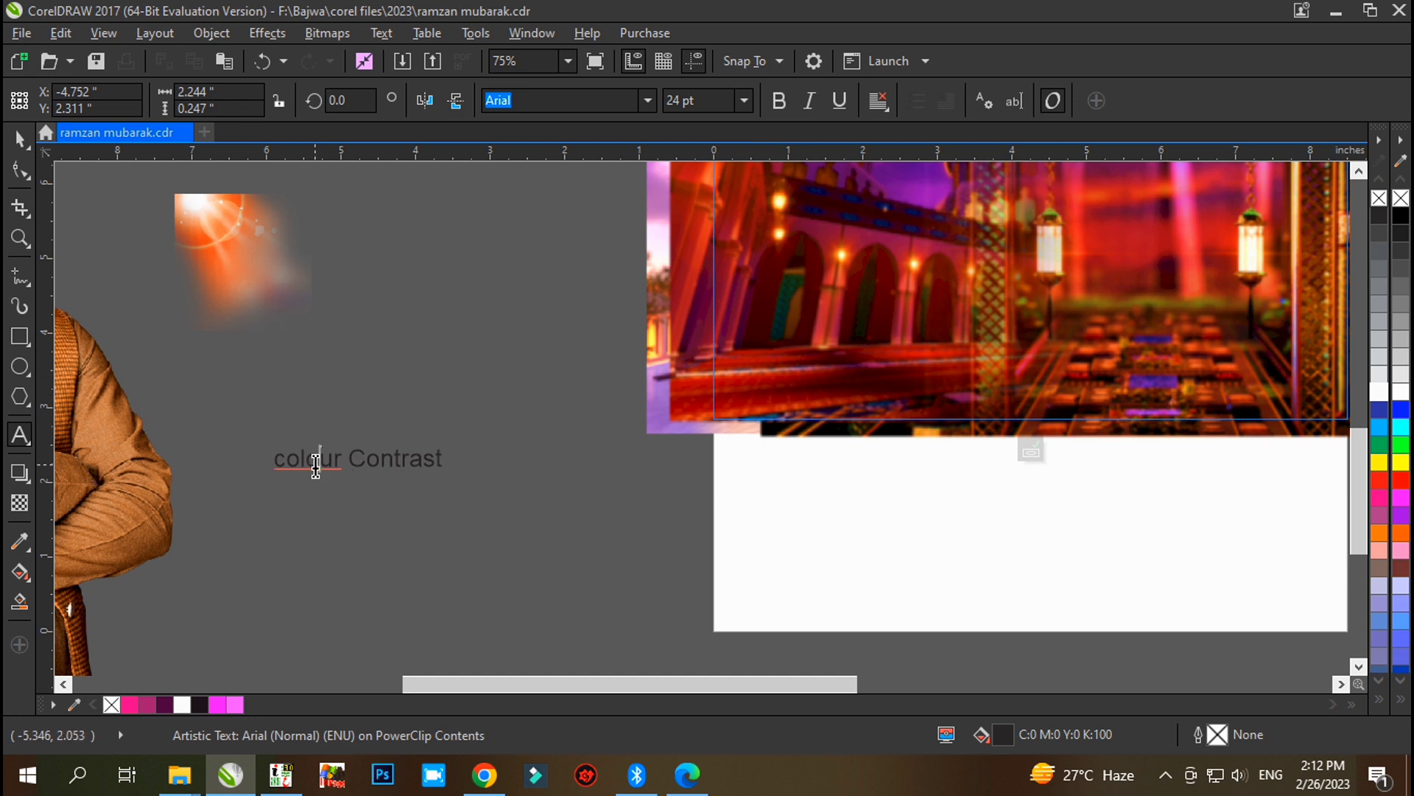
pyautogui.rightClick(316, 462)
pyautogui.click(359, 189)
pyautogui.click(20, 139)
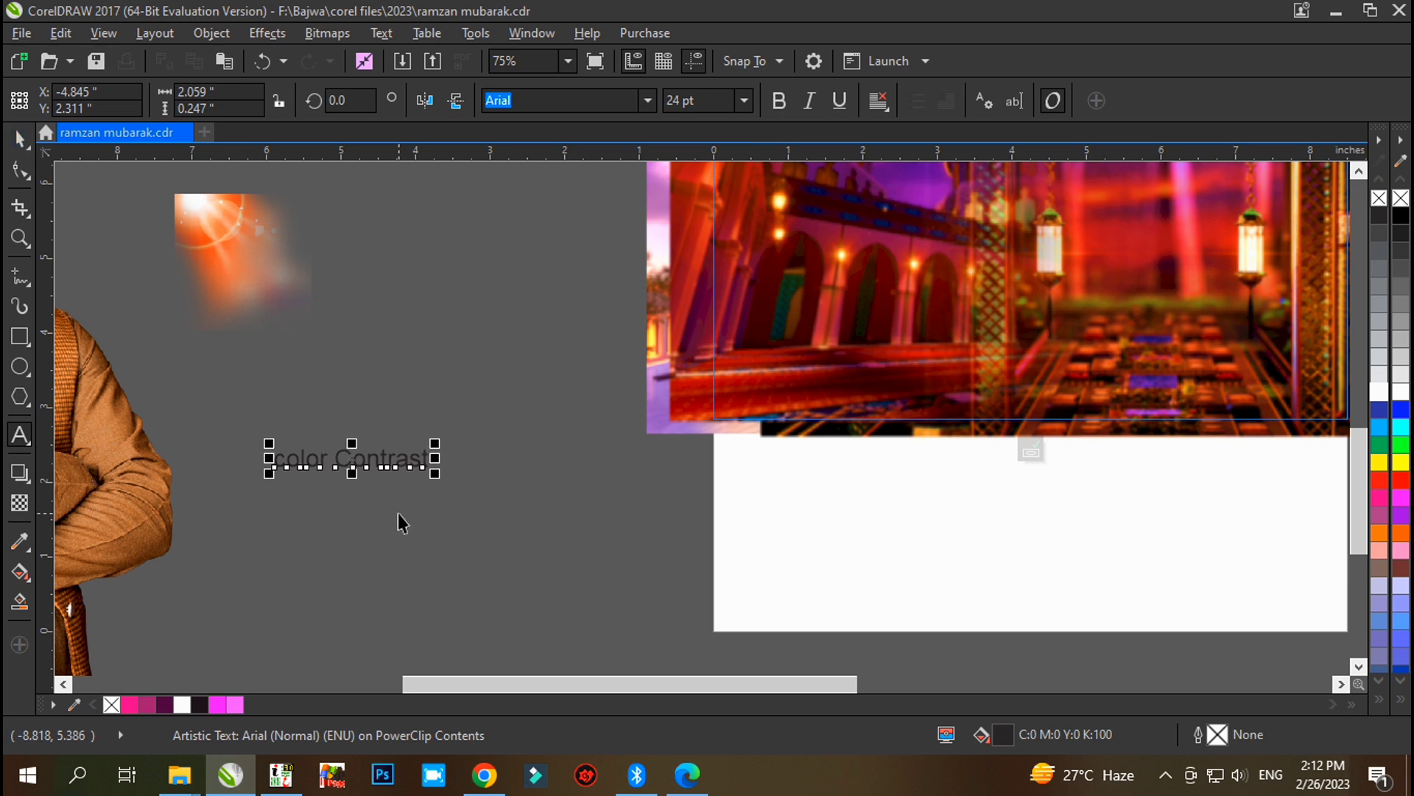
# Delete the "color Contrast" text below the flare.
pyautogui.scroll(-2, 375, 490)
pyautogui.click(375, 412)
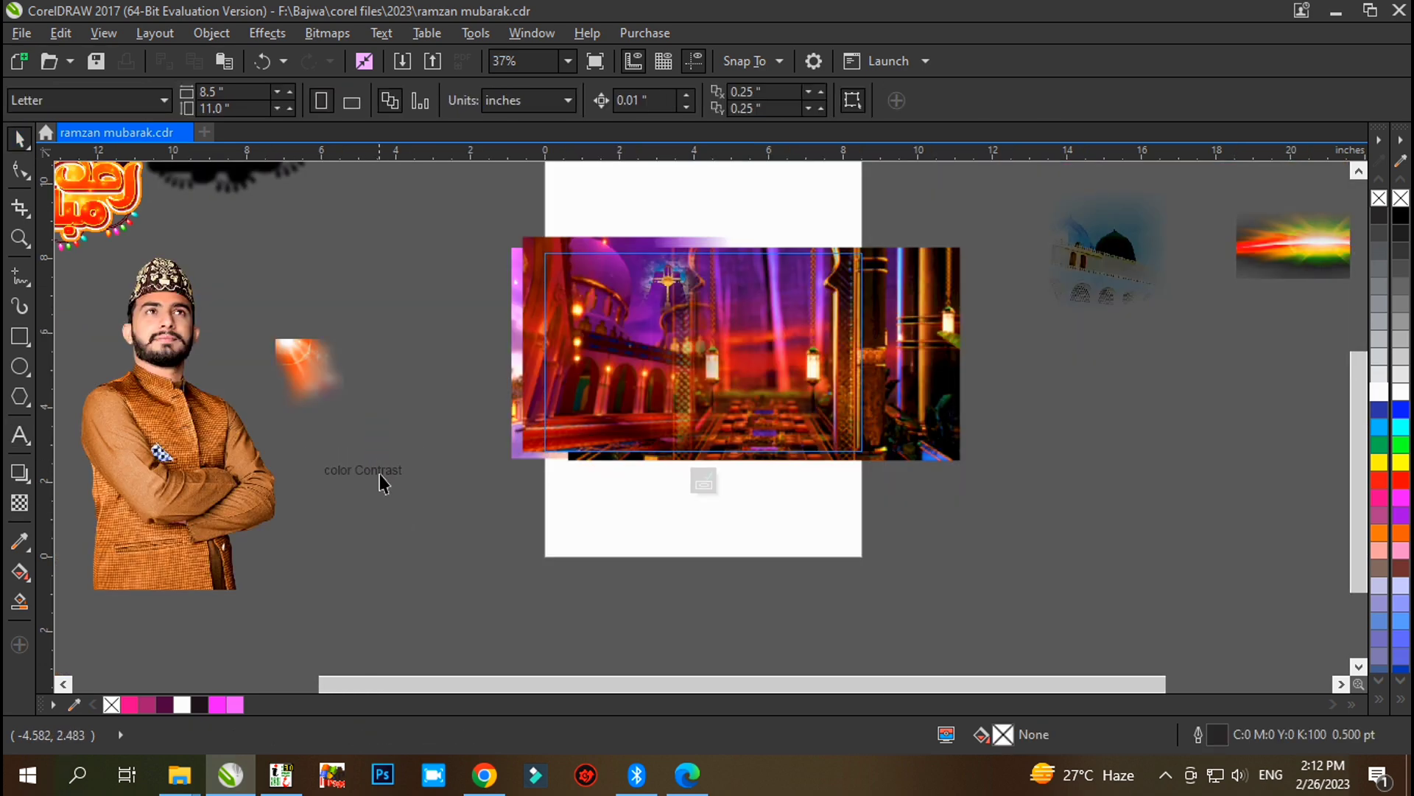
pyautogui.scroll(4, 316, 457)
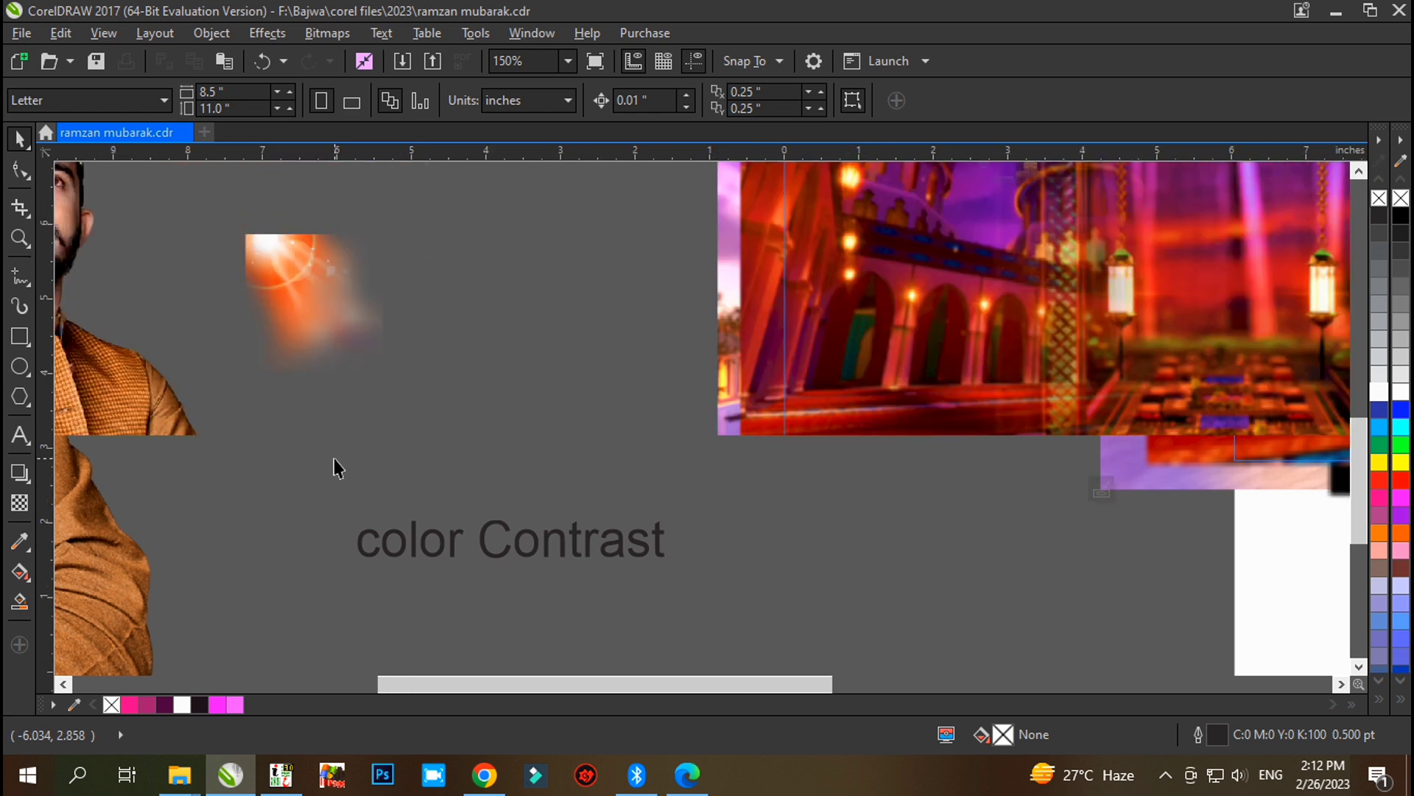
pyautogui.scroll(-4, 333, 458)
pyautogui.click(379, 479)
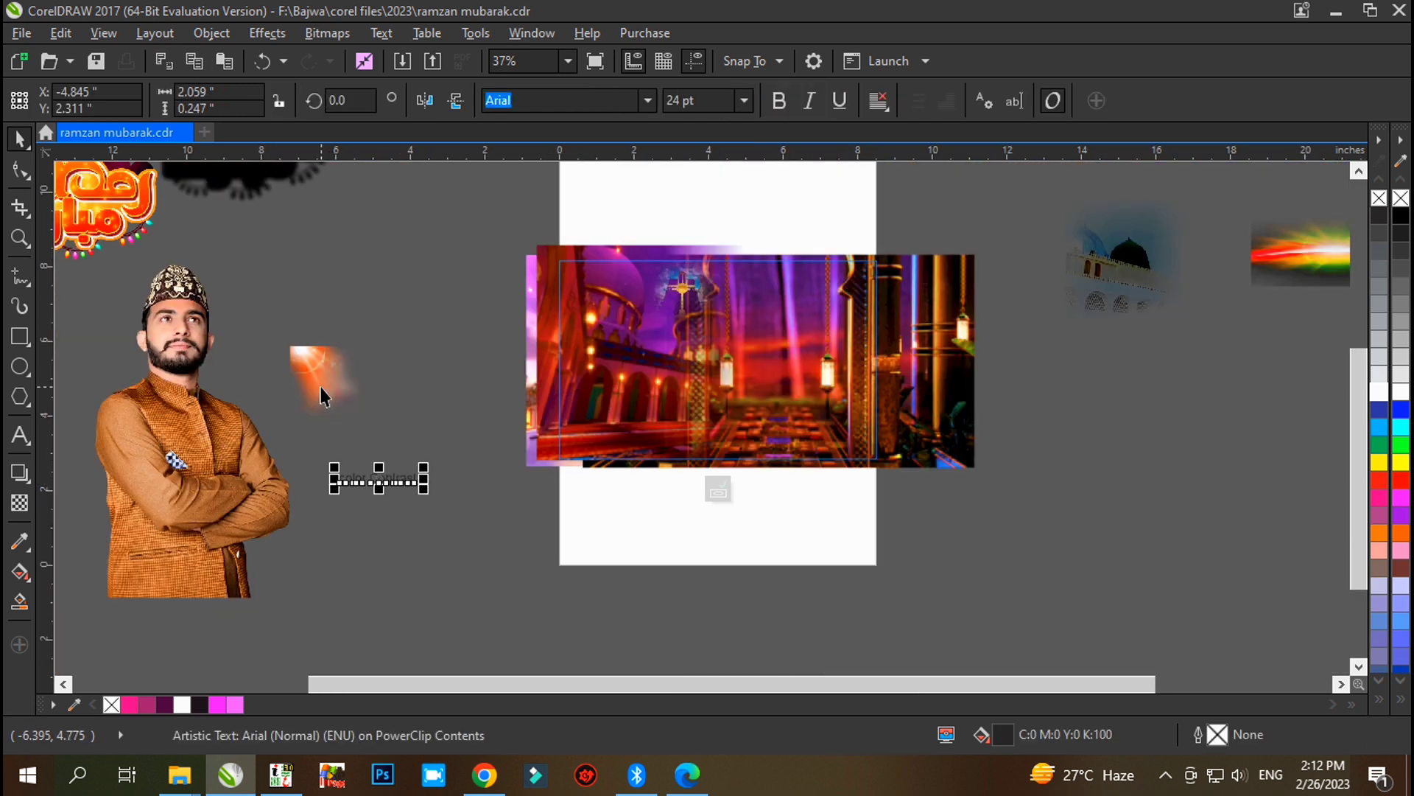
pyautogui.click(560, 520)
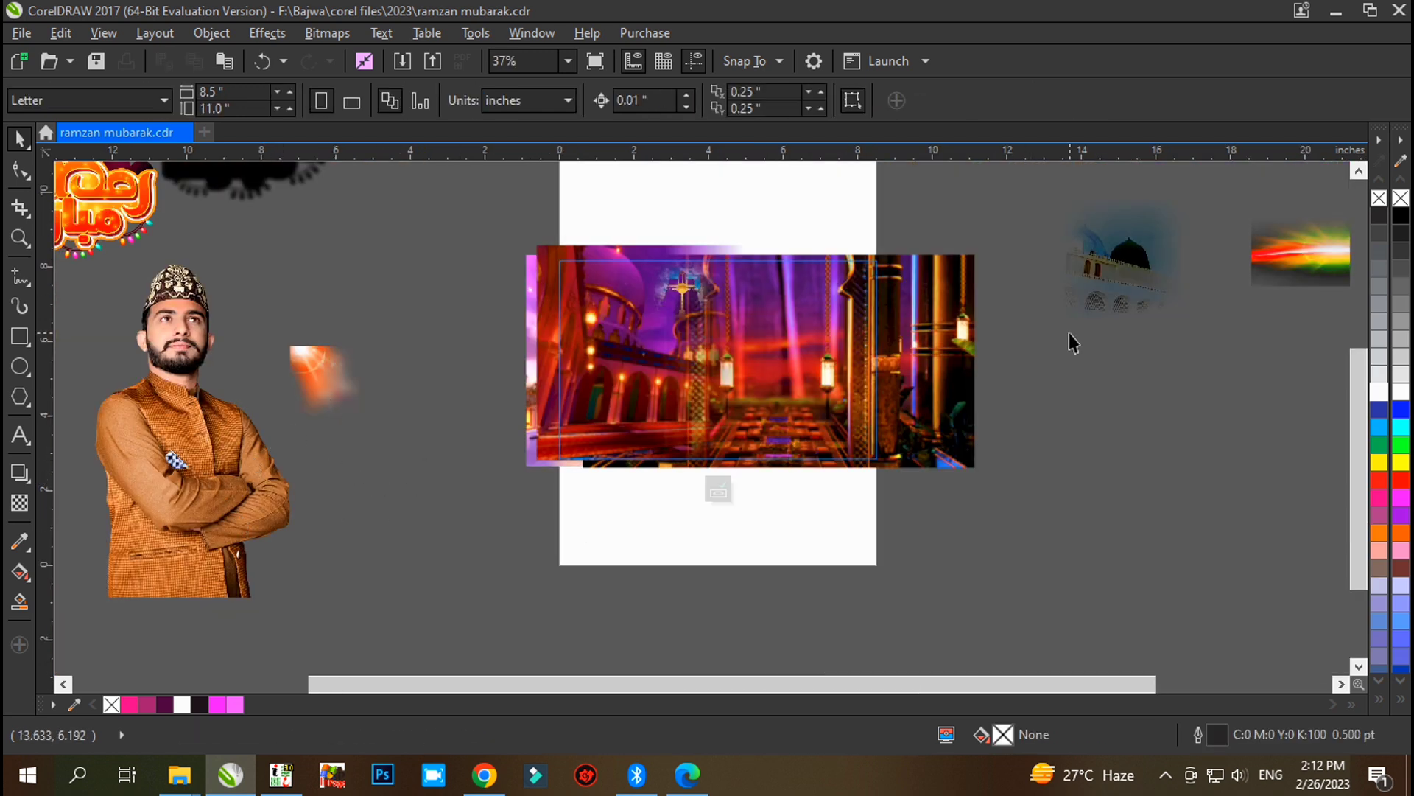
# Move the man's portrait and the orange flare beside him farther left, clear of the artwork.
pyautogui.click(592, 389)
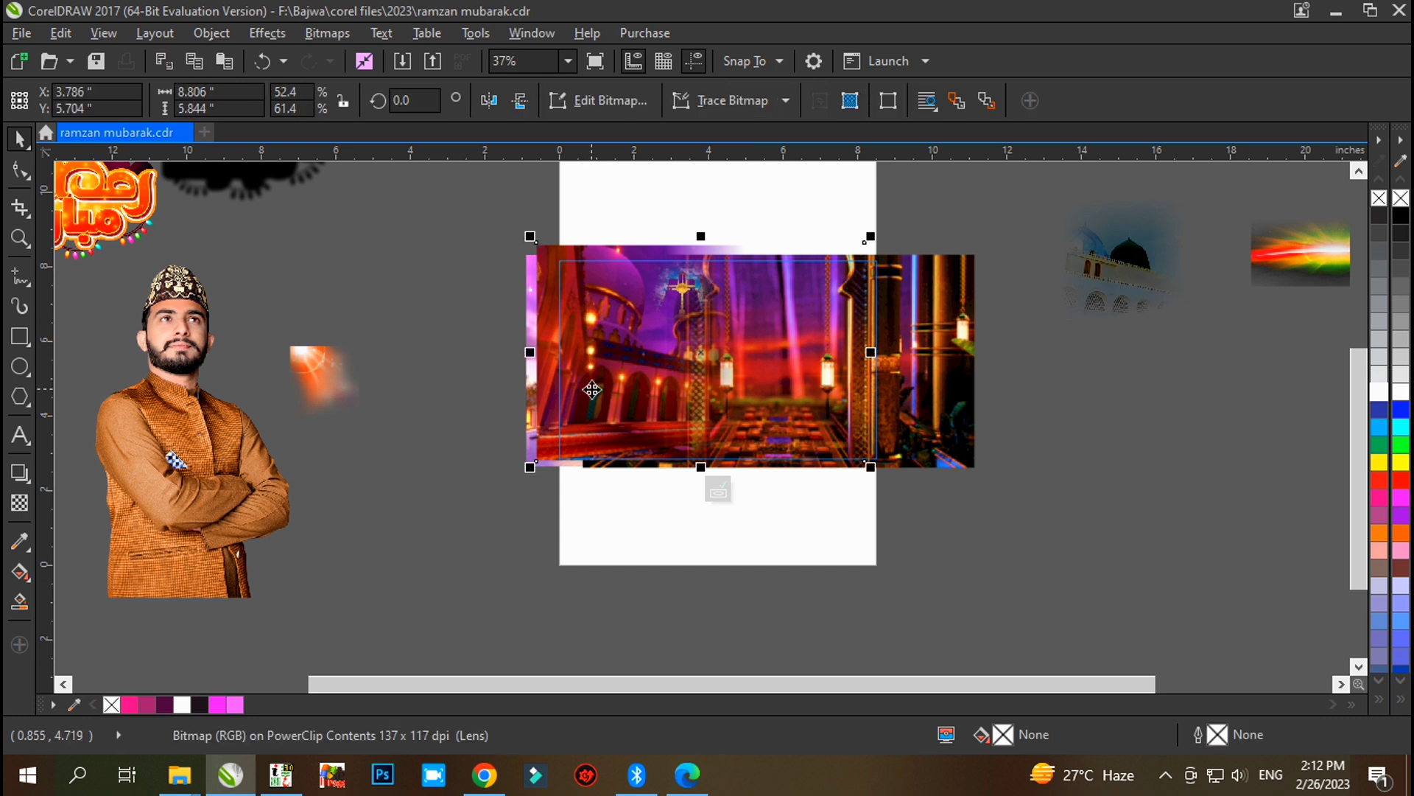
pyautogui.scroll(-2, 470, 390)
pyautogui.click(120, 453)
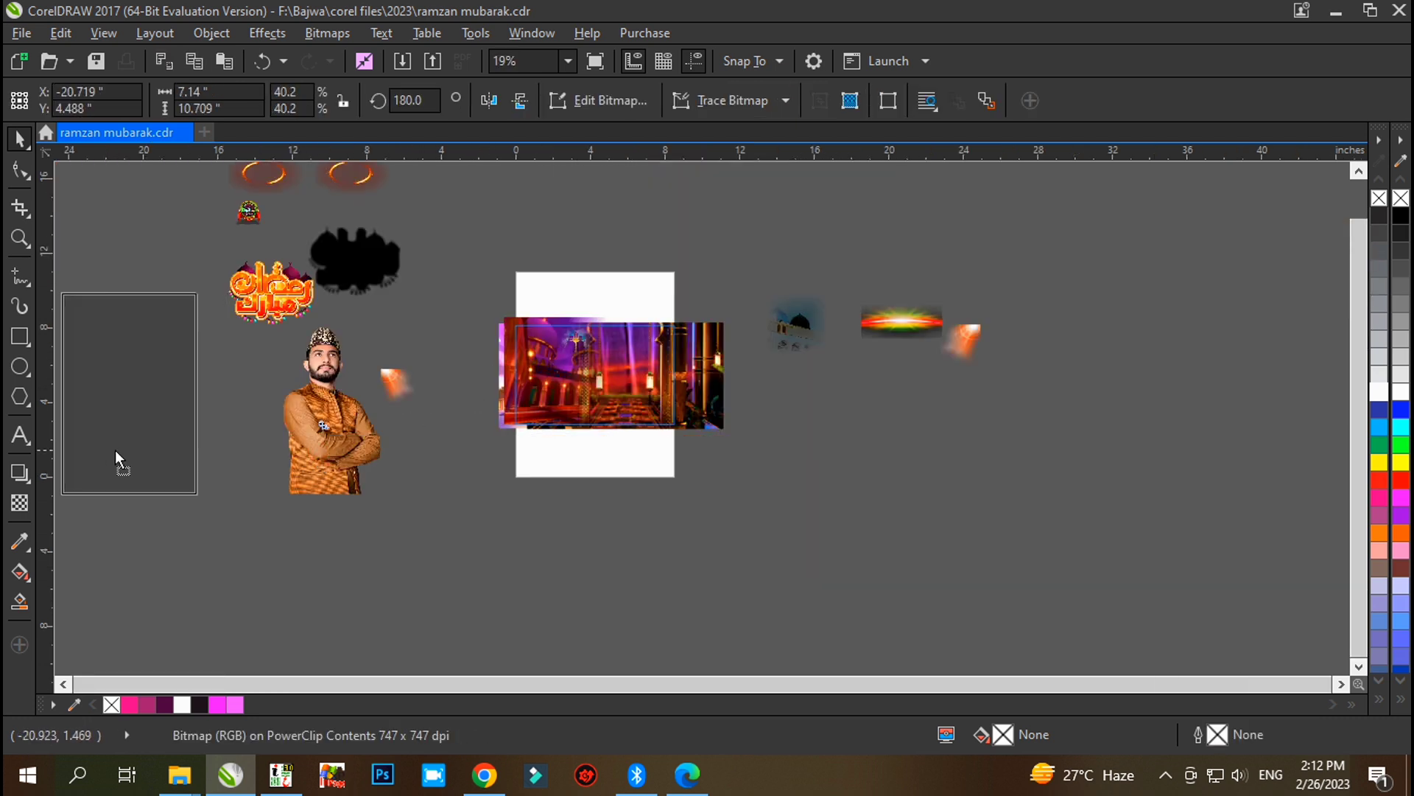
pyautogui.moveTo(121, 449); pyautogui.dragTo(120, 449)
pyautogui.moveTo(395, 383); pyautogui.dragTo(177, 391)
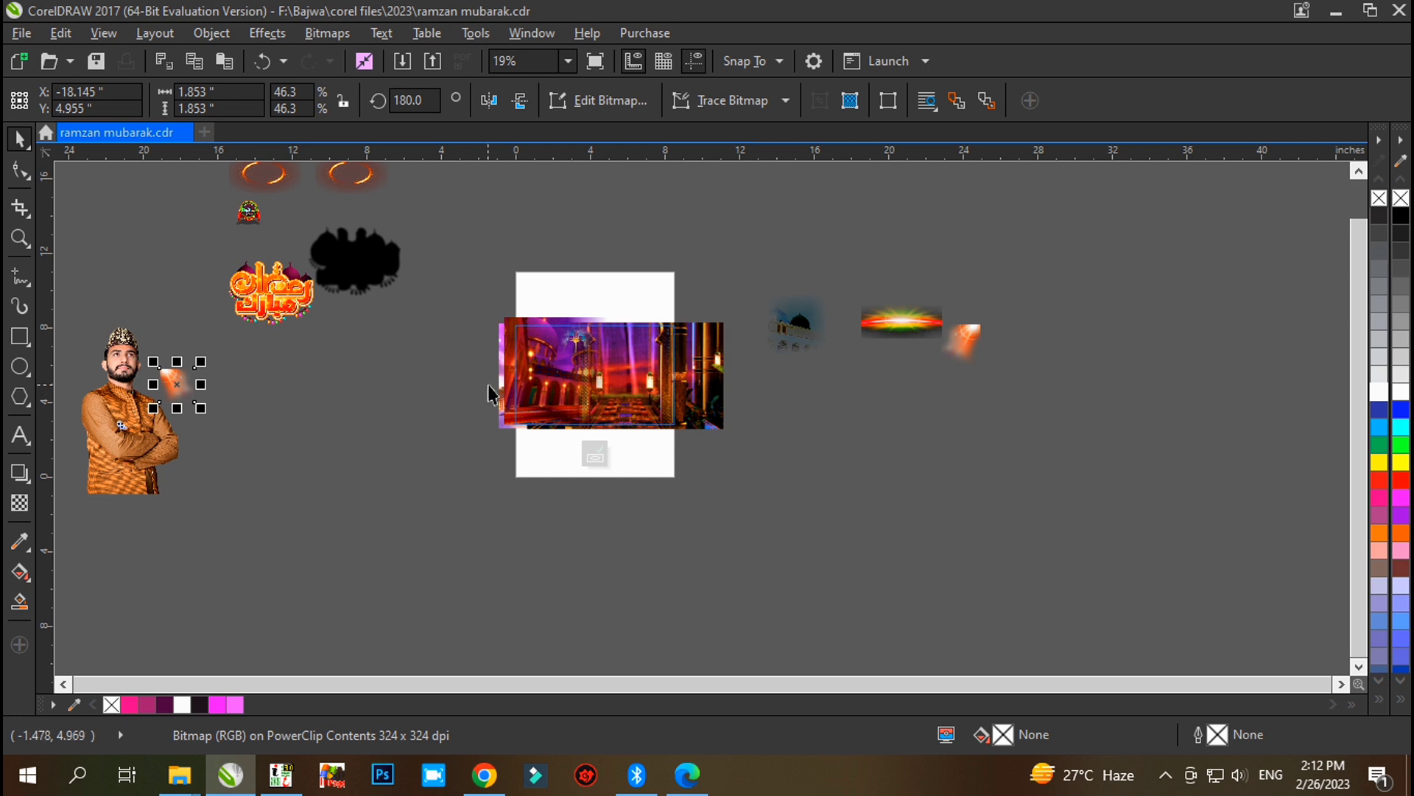
# Move the faded purple mosque image out of the artwork into the empty space to its left.
pyautogui.scroll(2, 472, 395)
pyautogui.click(575, 397)
pyautogui.moveTo(588, 396); pyautogui.dragTo(218, 441)
pyautogui.moveTo(356, 363); pyautogui.dragTo(305, 391)
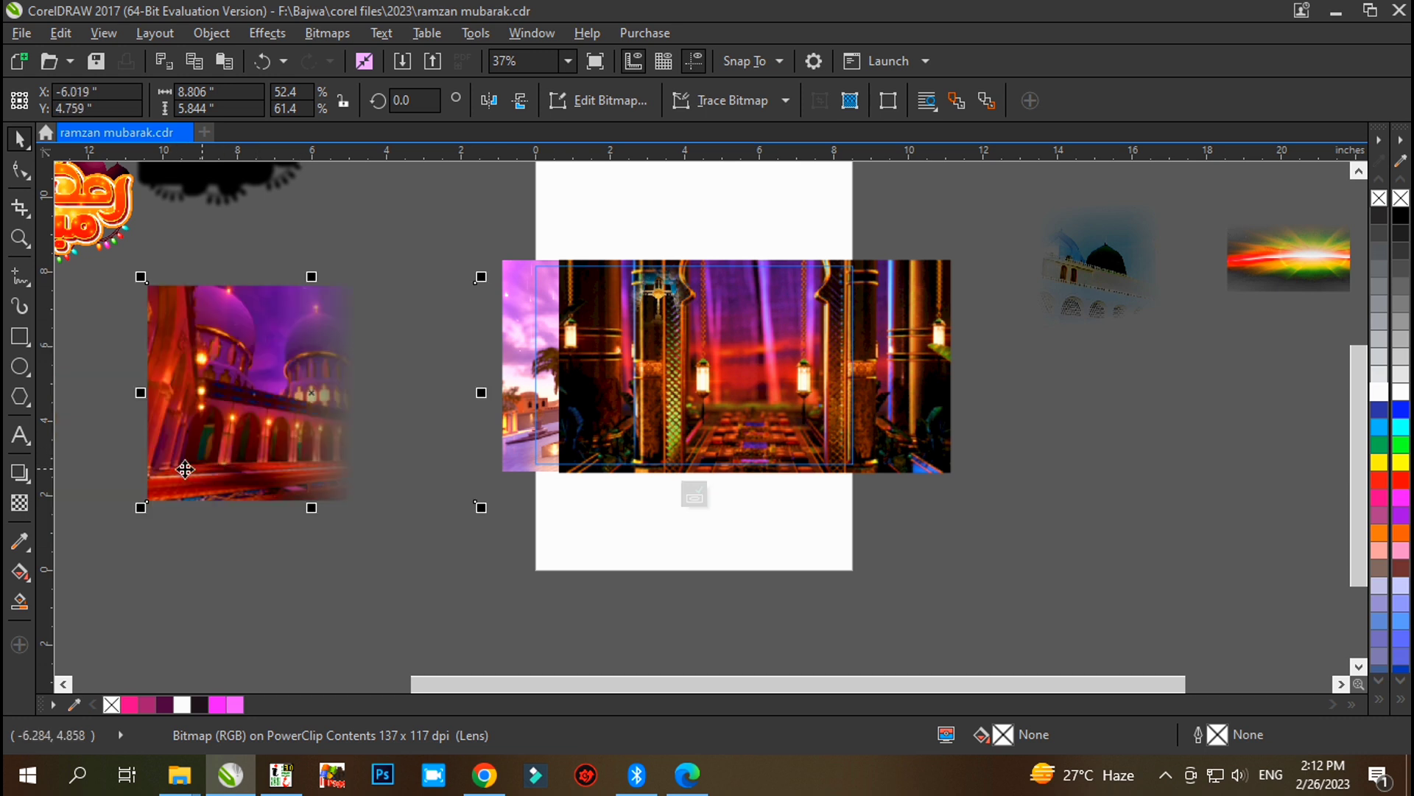
# Shift the purple mosque image's fountain transparency beyond its right edge so the whole image is opaque.
pyautogui.click(19, 503)
pyautogui.moveTo(435, 410); pyautogui.dragTo(590, 404)
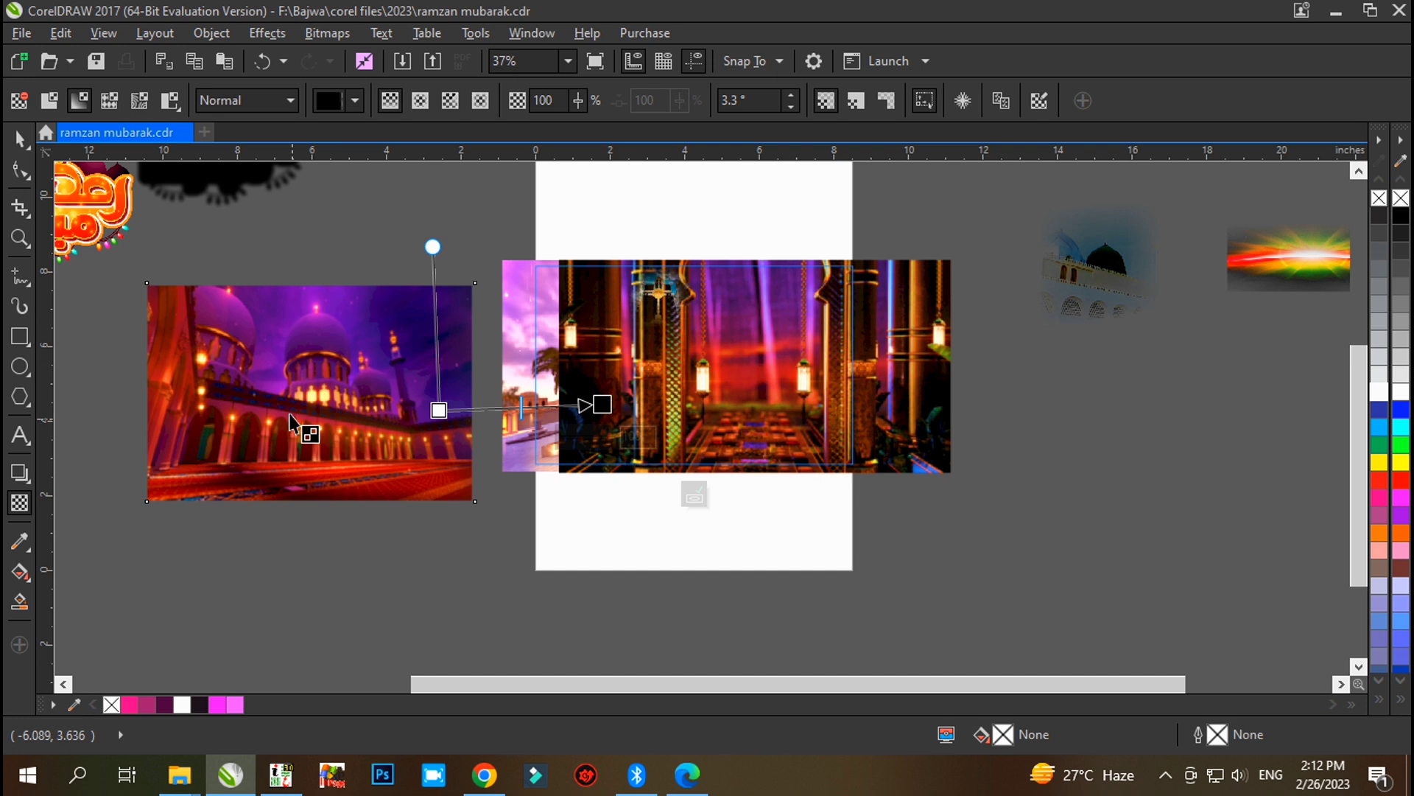
pyautogui.click(19, 139)
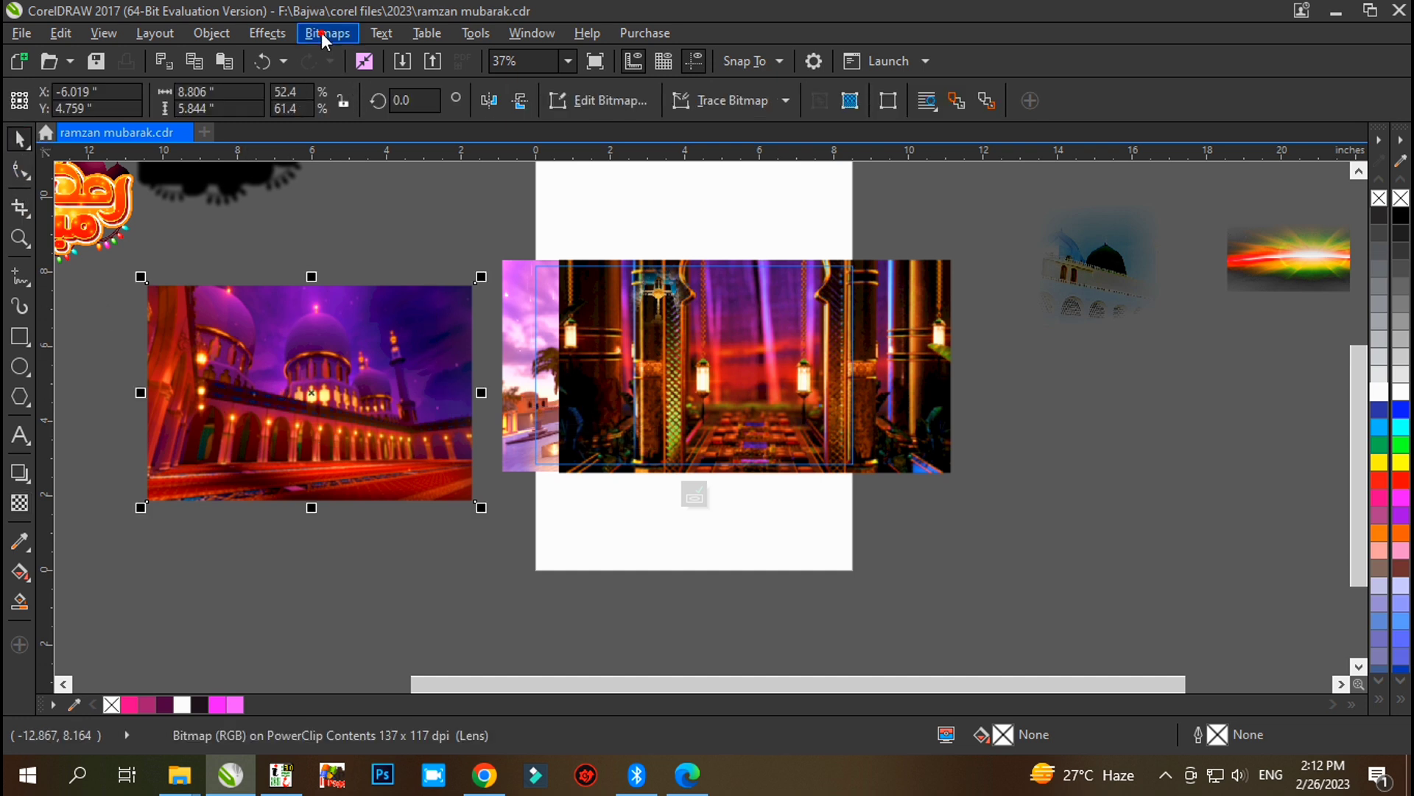
# Apply a Gaussian Blur with a 3.0-pixel radius to the purple mosque image and move it farther down and left.
pyautogui.click(324, 32)
pyautogui.moveTo(353, 485)
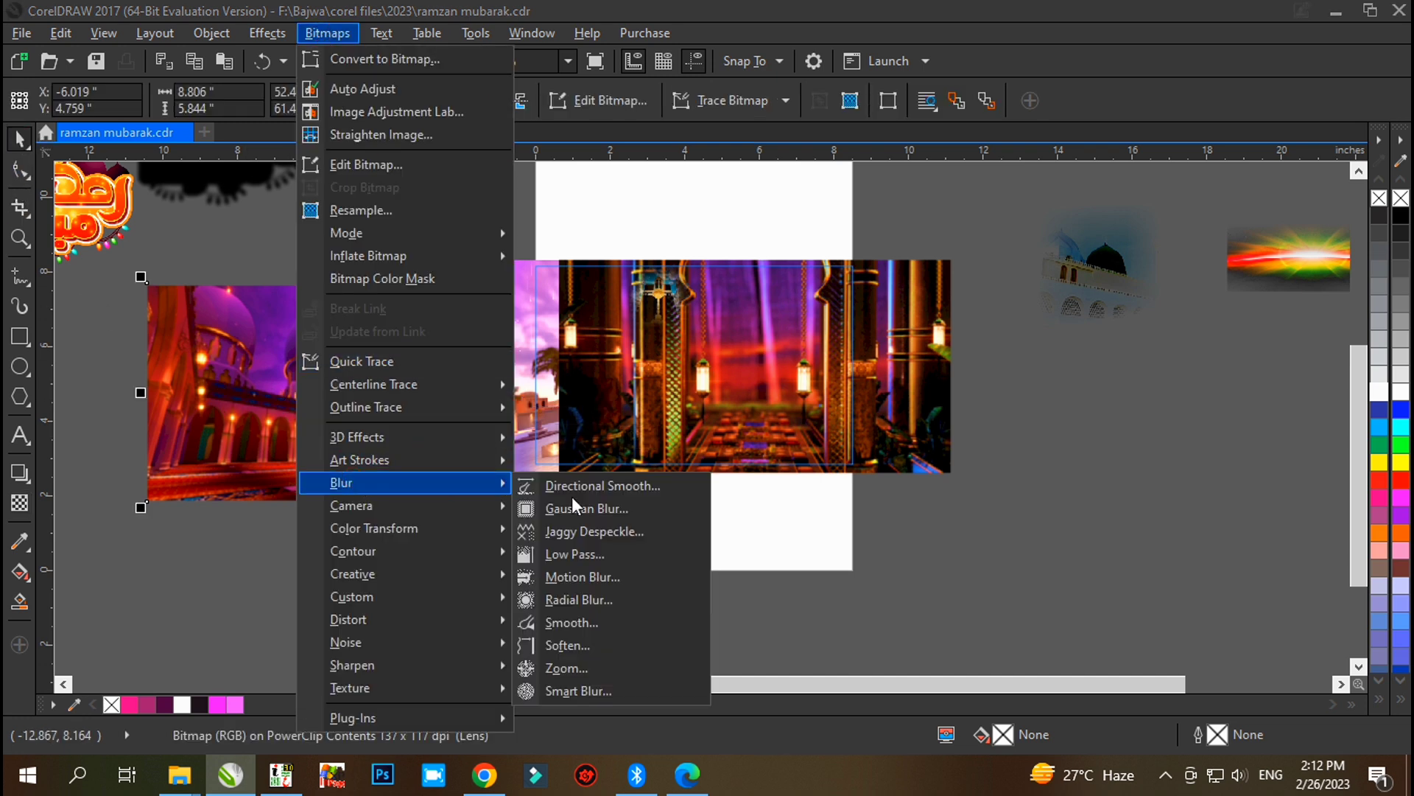
pyautogui.click(552, 508)
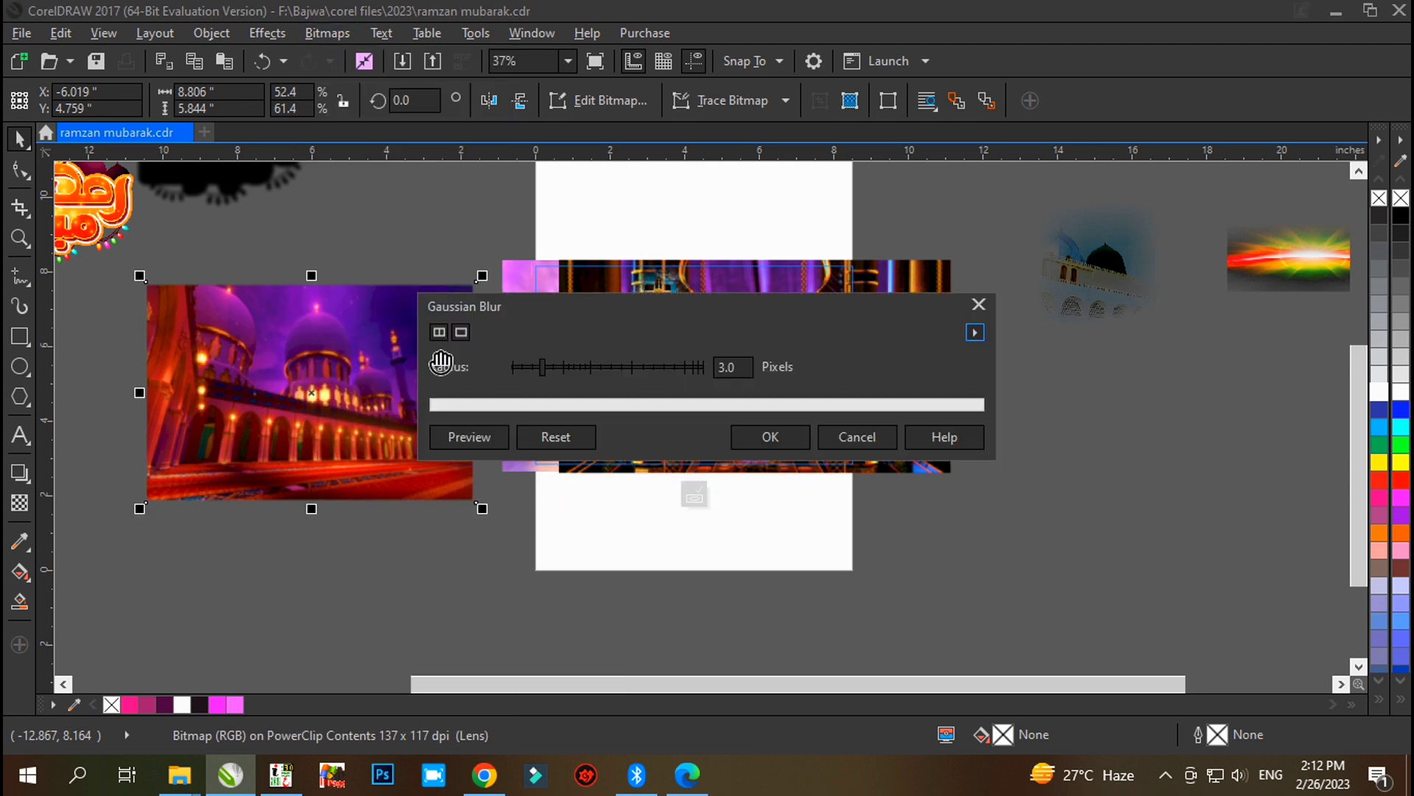
pyautogui.click(771, 438)
pyautogui.moveTo(366, 413); pyautogui.dragTo(185, 492)
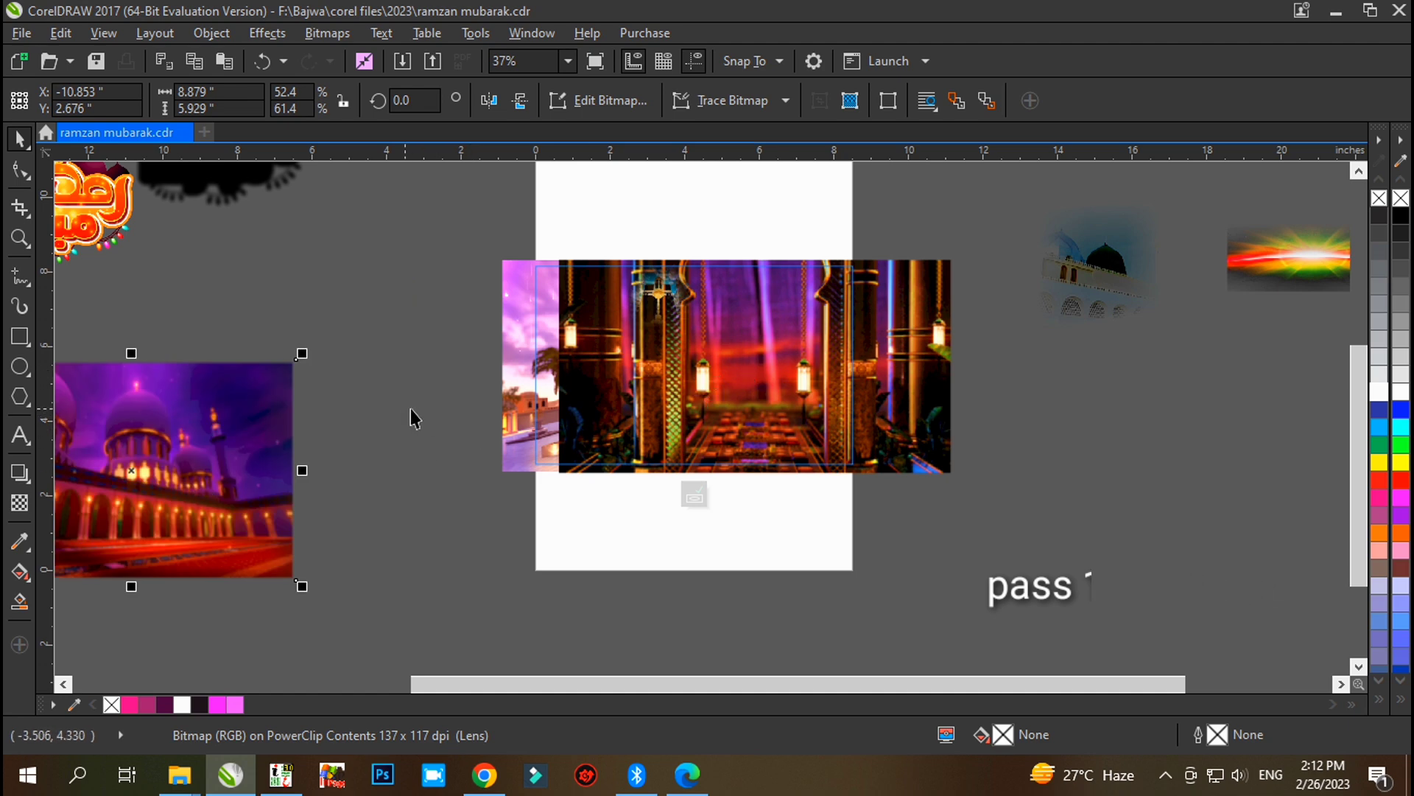
# Move the lantern hallway image out of the artwork to above the extracted light effects.
pyautogui.scroll(-2, 272, 384)
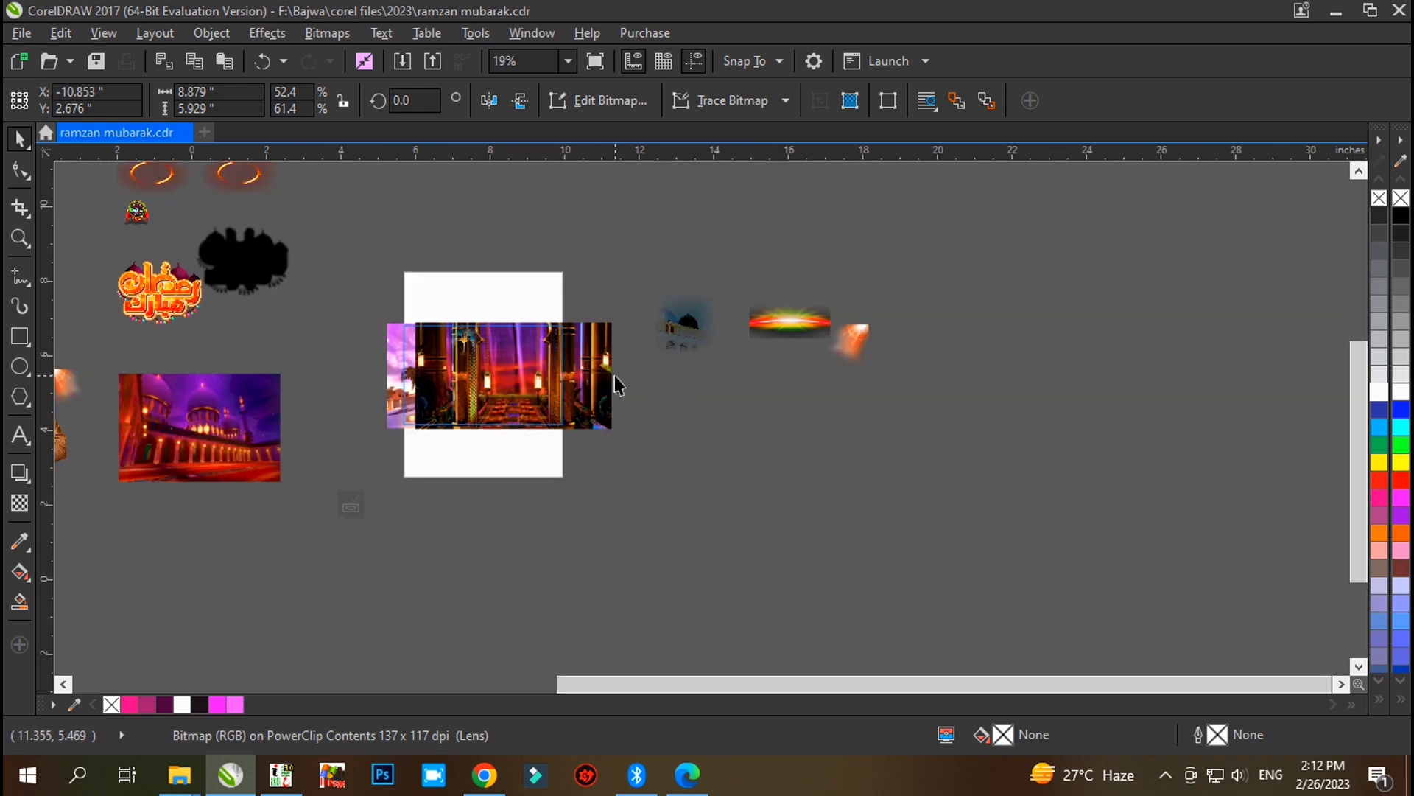
pyautogui.scroll(2, 615, 374)
pyautogui.moveTo(615, 375); pyautogui.dragTo(968, 437)
pyautogui.scroll(-2, 540, 482)
pyautogui.moveTo(810, 398); pyautogui.dragTo(917, 247)
# Open the Gaussian Blur settings for the lantern hallway image and close them without applying.
pyautogui.scroll(4, 917, 248)
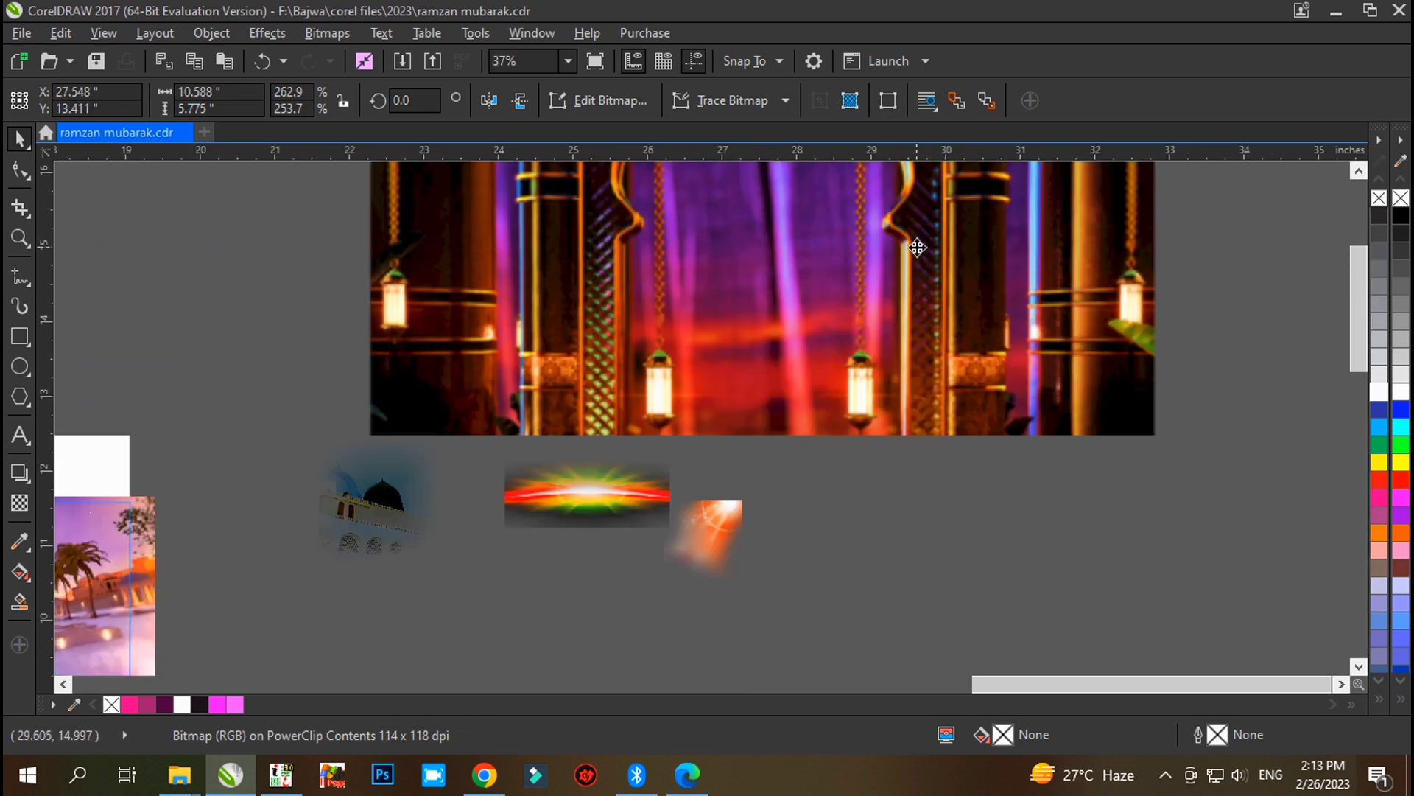
pyautogui.scroll(2, 652, 318)
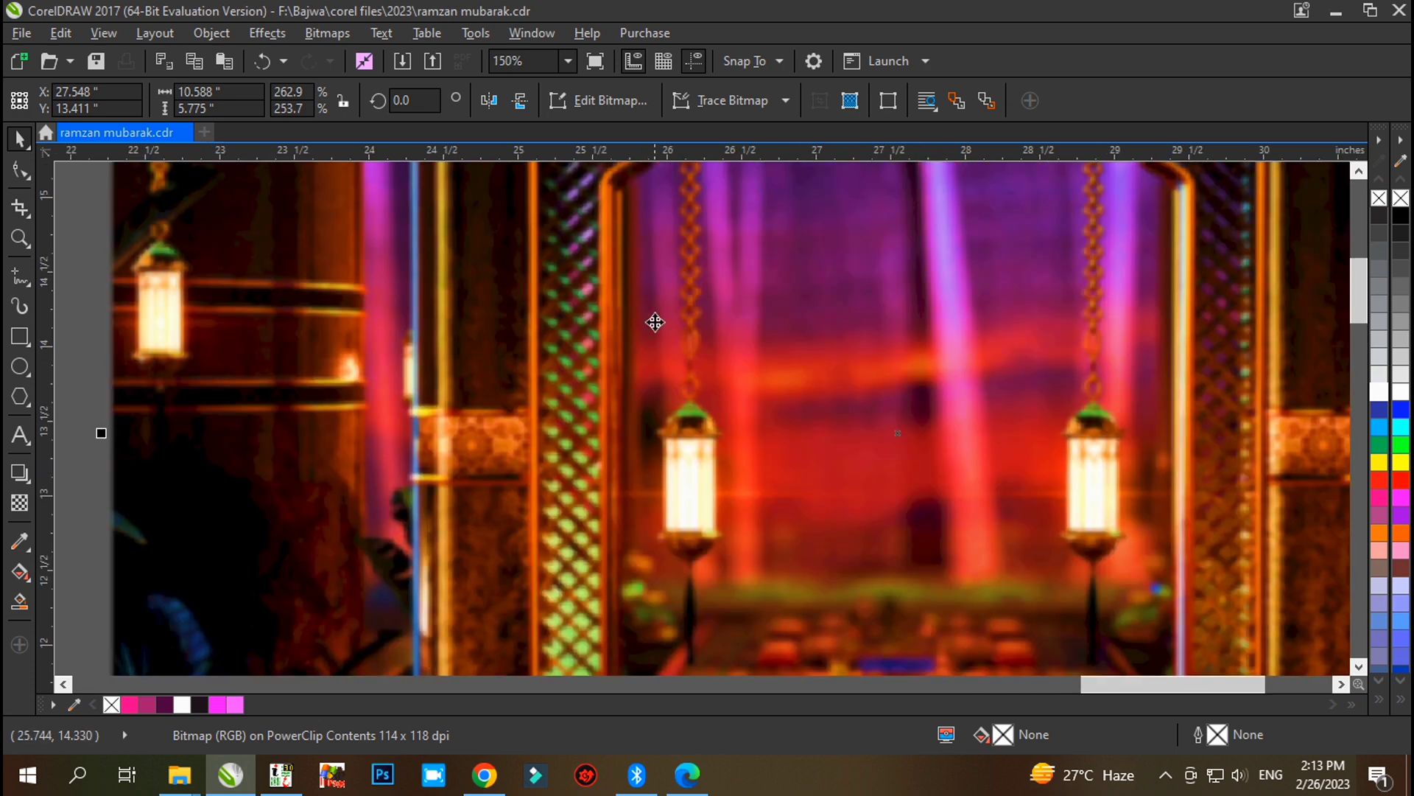
pyautogui.click(327, 33)
pyautogui.click(633, 403)
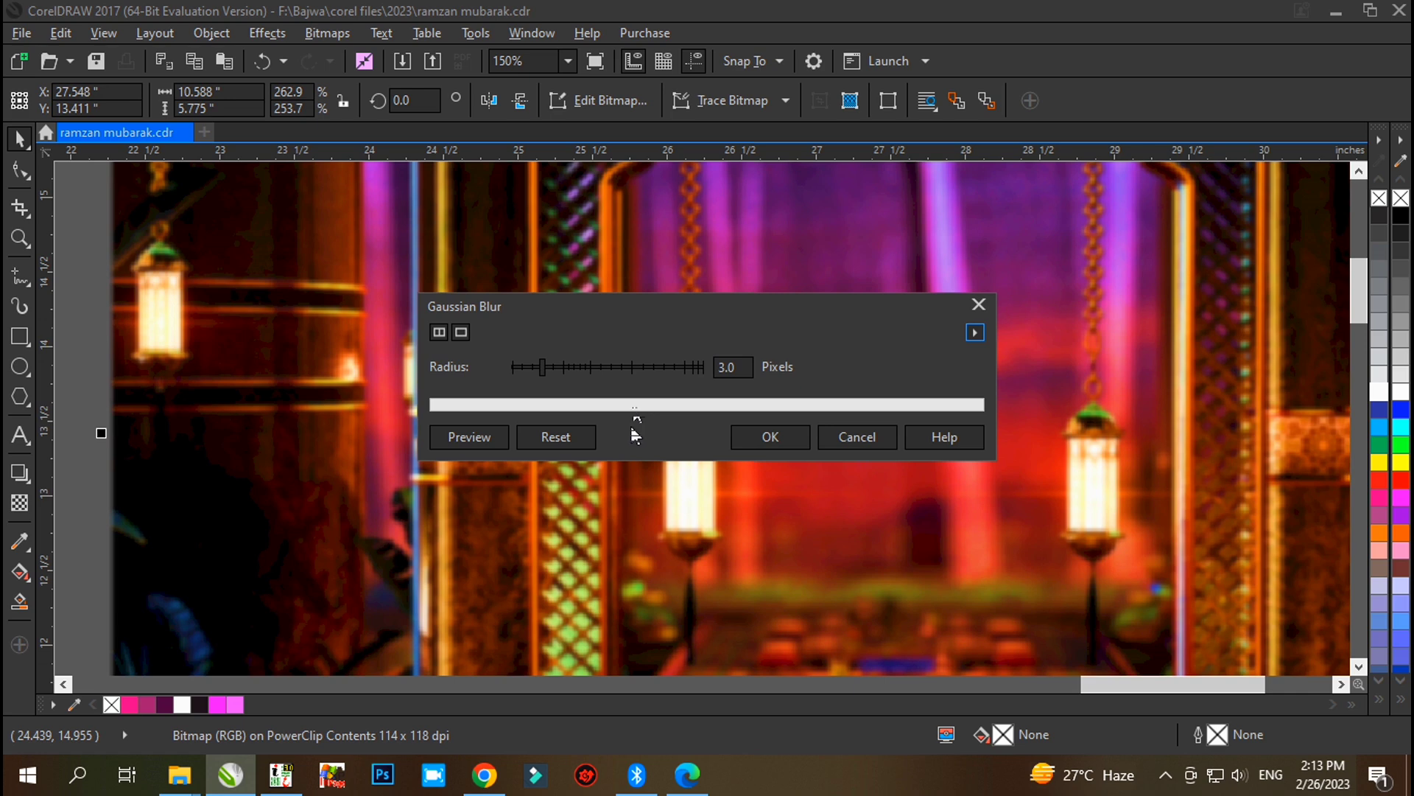
pyautogui.click(980, 302)
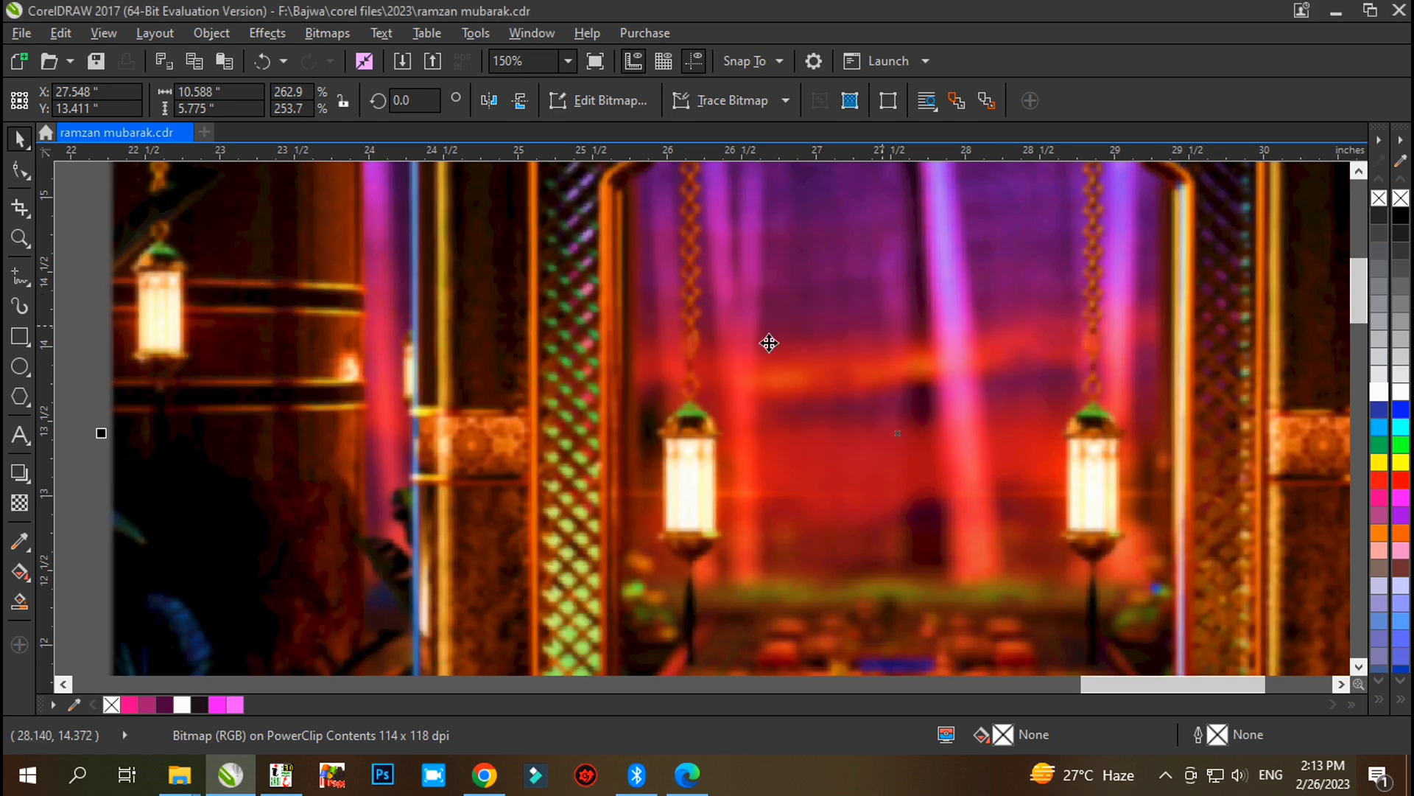
# Move the lantern hallway image farther right, and move the palm-tree mosque background from the artwork to above the page.
pyautogui.scroll(-4, 673, 337)
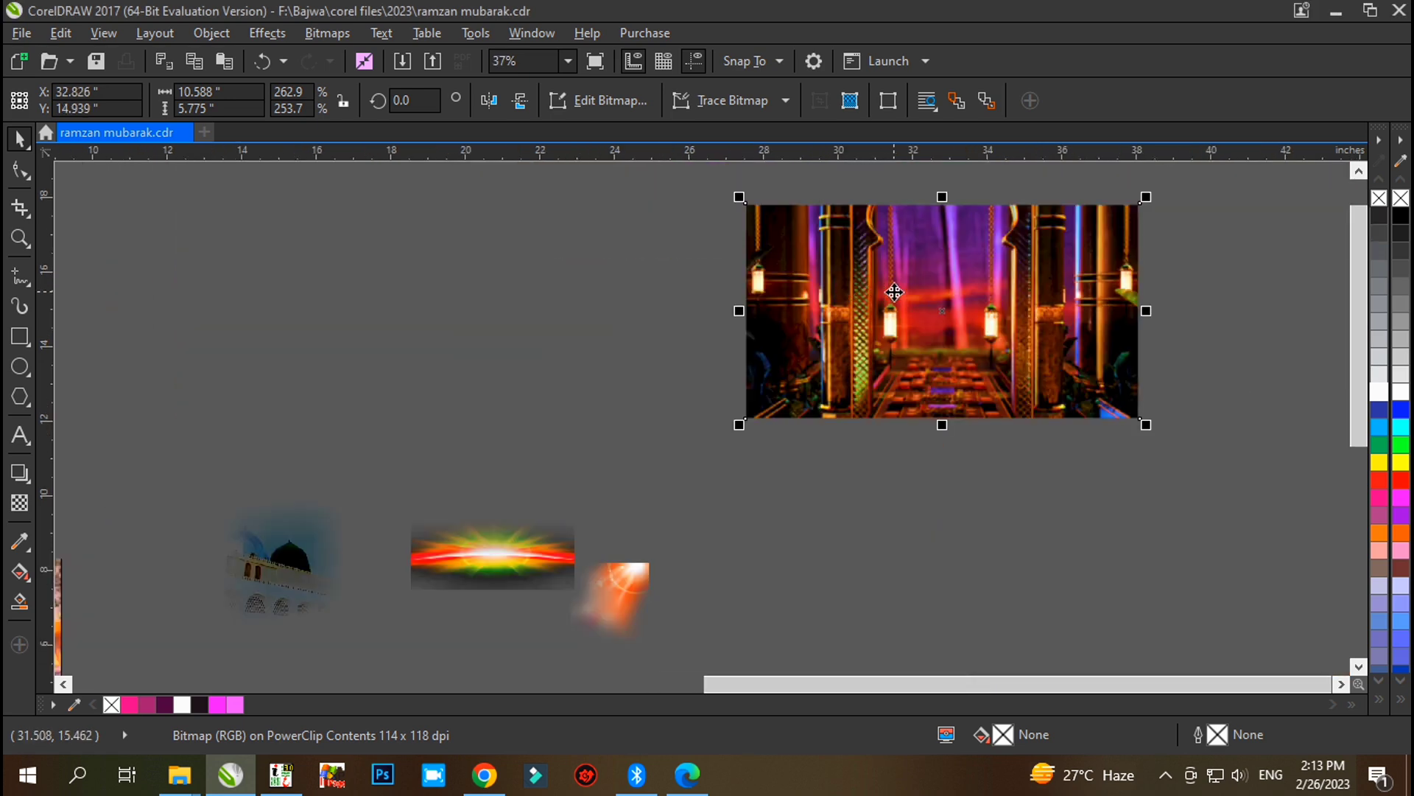
pyautogui.scroll(-2, 893, 290)
pyautogui.moveTo(407, 502); pyautogui.dragTo(434, 318)
pyautogui.scroll(6, 442, 324)
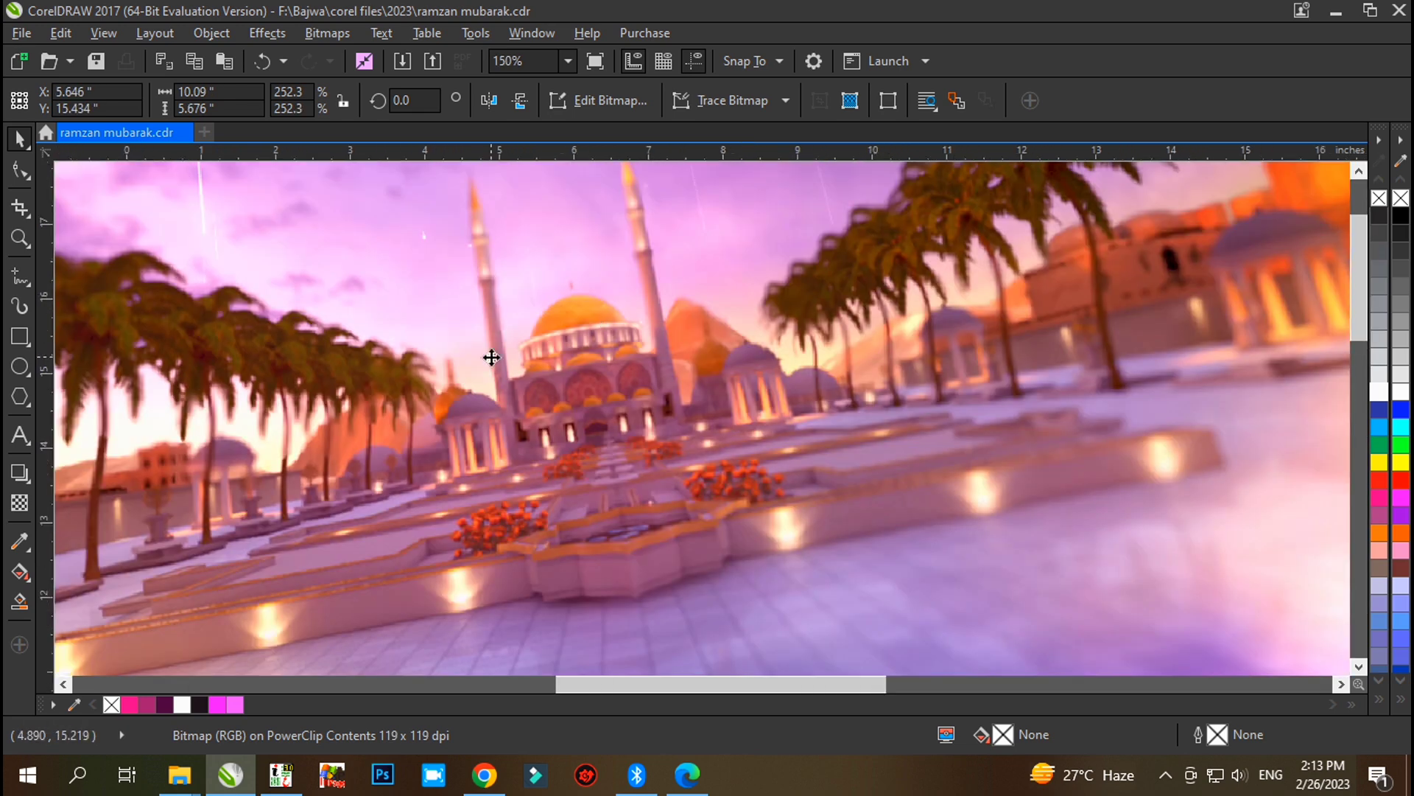
# Adjust the palm-tree mosque background with Brightness/Contrast/Intensity, setting brightness to -25 and contrast to 100.
pyautogui.scroll(-4, 492, 357)
pyautogui.click(251, 30)
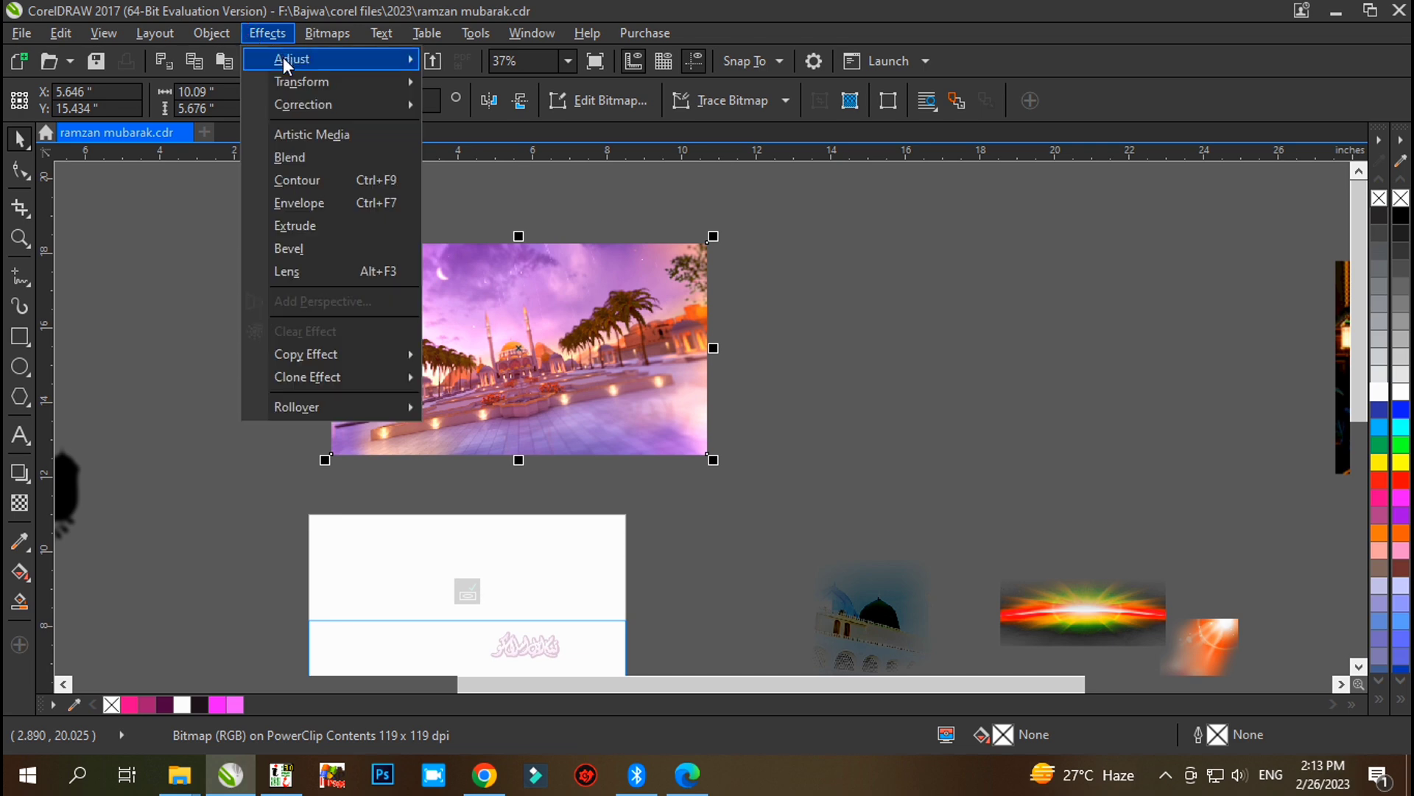
pyautogui.moveTo(283, 56)
pyautogui.click(510, 166)
pyautogui.moveTo(741, 278); pyautogui.dragTo(1045, 228)
pyautogui.click(1035, 278)
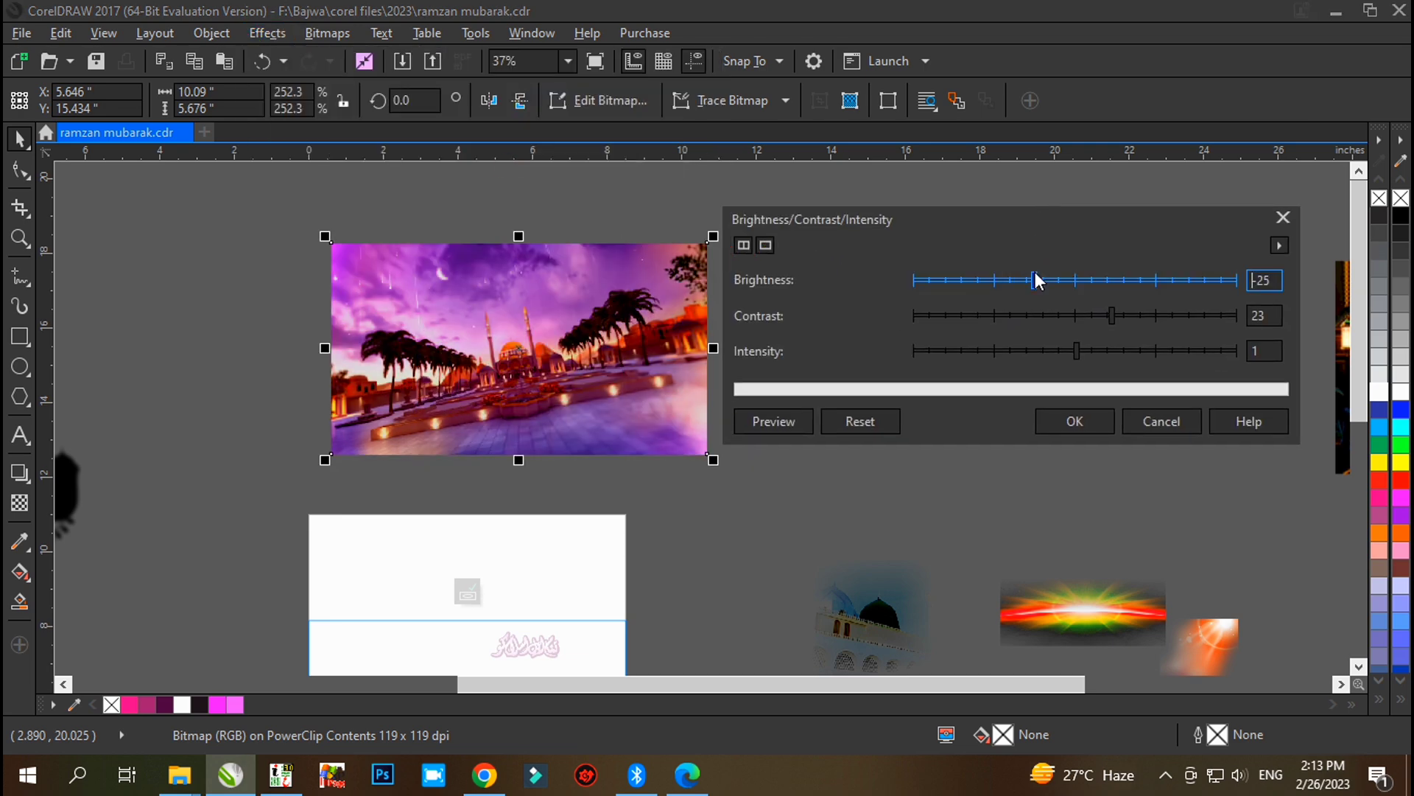
pyautogui.click(1217, 316)
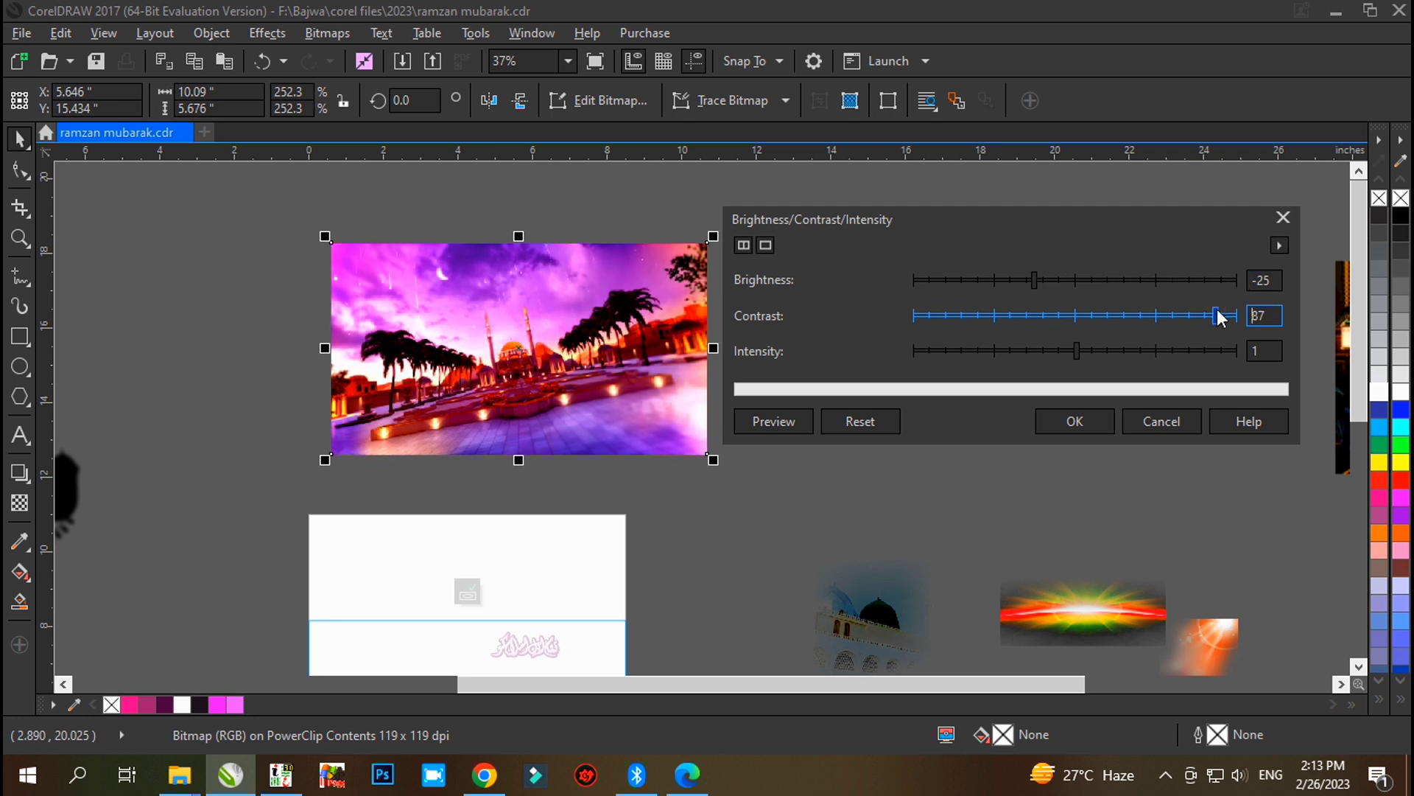
pyautogui.moveTo(1220, 317); pyautogui.dragTo(1242, 308)
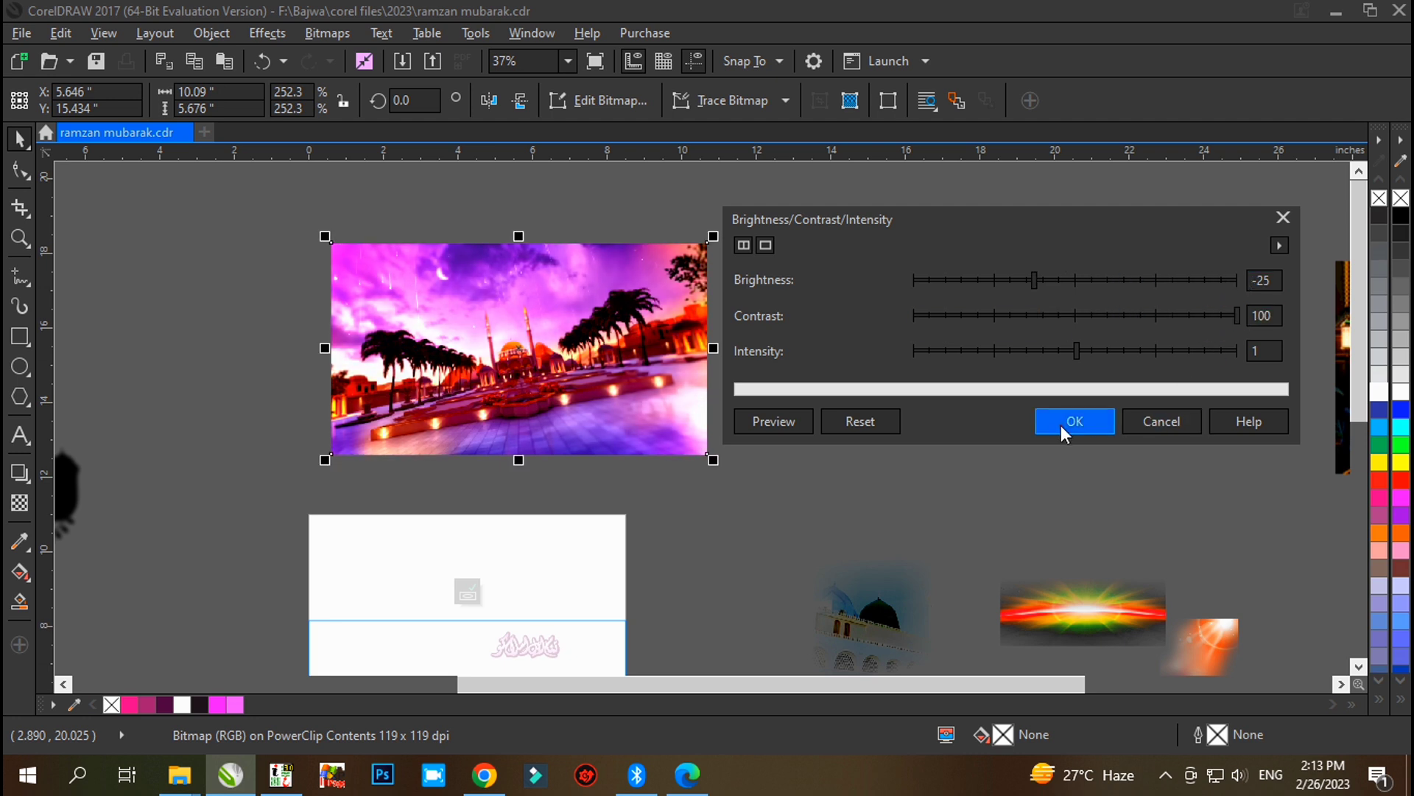
pyautogui.click(1061, 426)
pyautogui.click(1044, 431)
# Undo the brightness/contrast adjustment and the moves of the palm-tree background and lantern hallway image so both return to the artwork.
pyautogui.scroll(-5, 607, 268)
pyautogui.scroll(3, 531, 333)
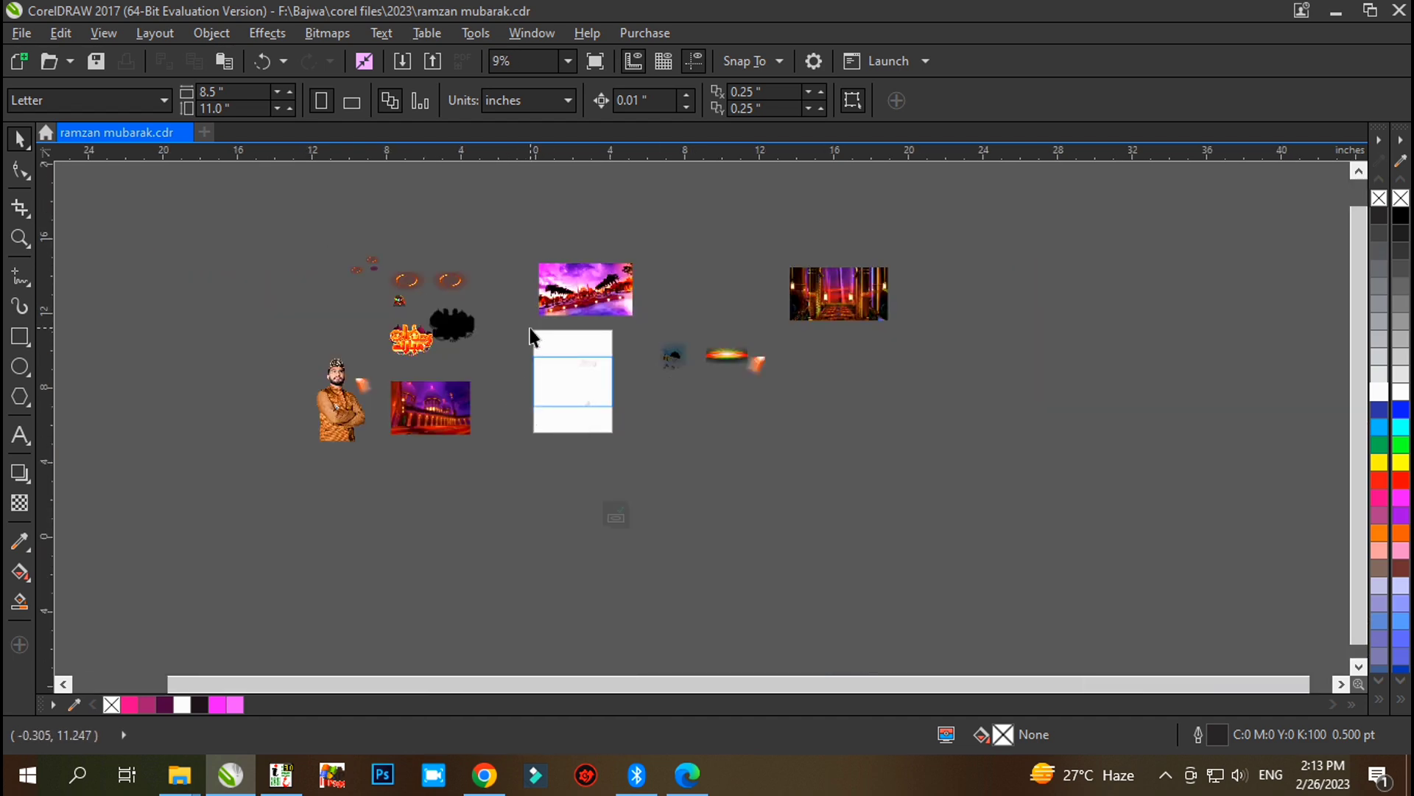
pyautogui.click(582, 280)
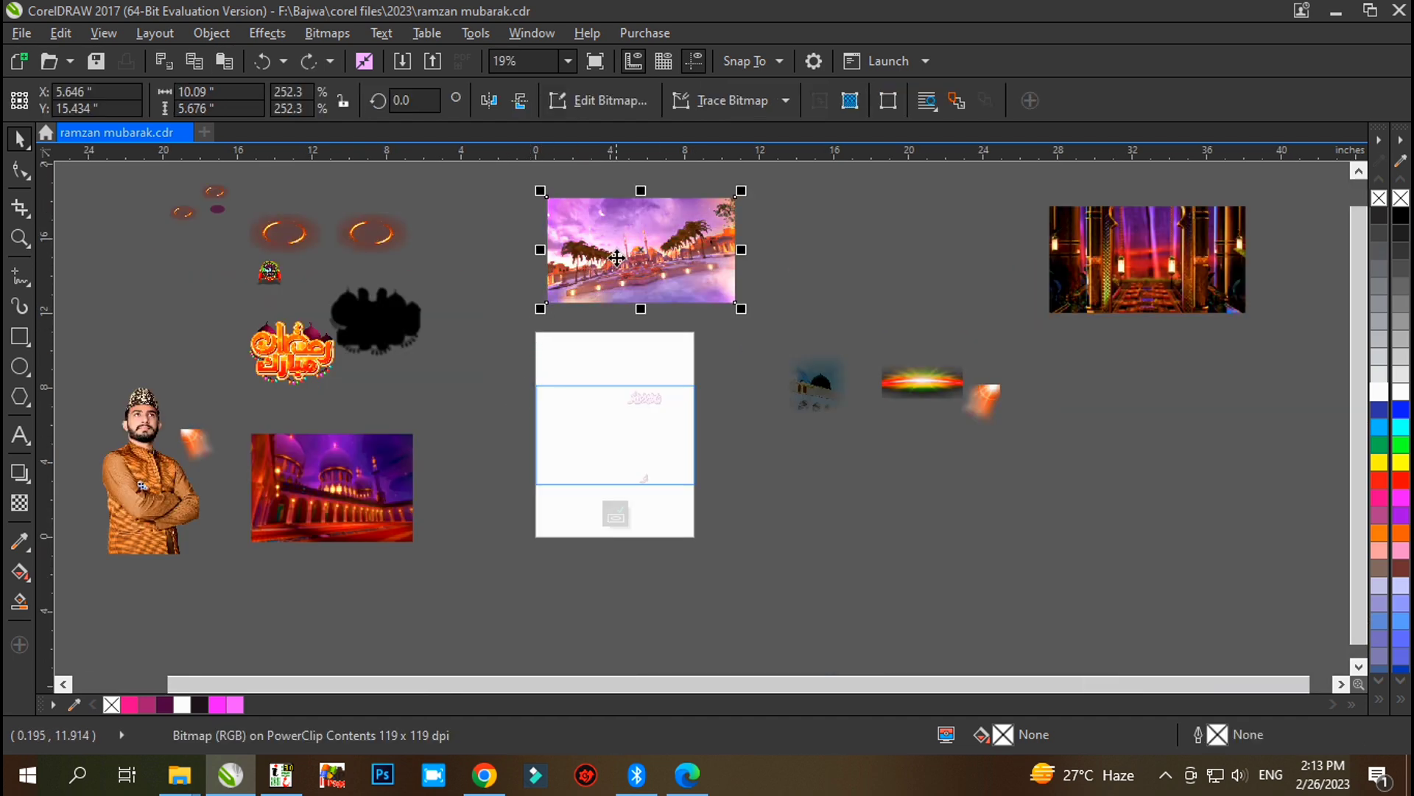
pyautogui.scroll(5, 617, 260)
pyautogui.scroll(-5, 582, 294)
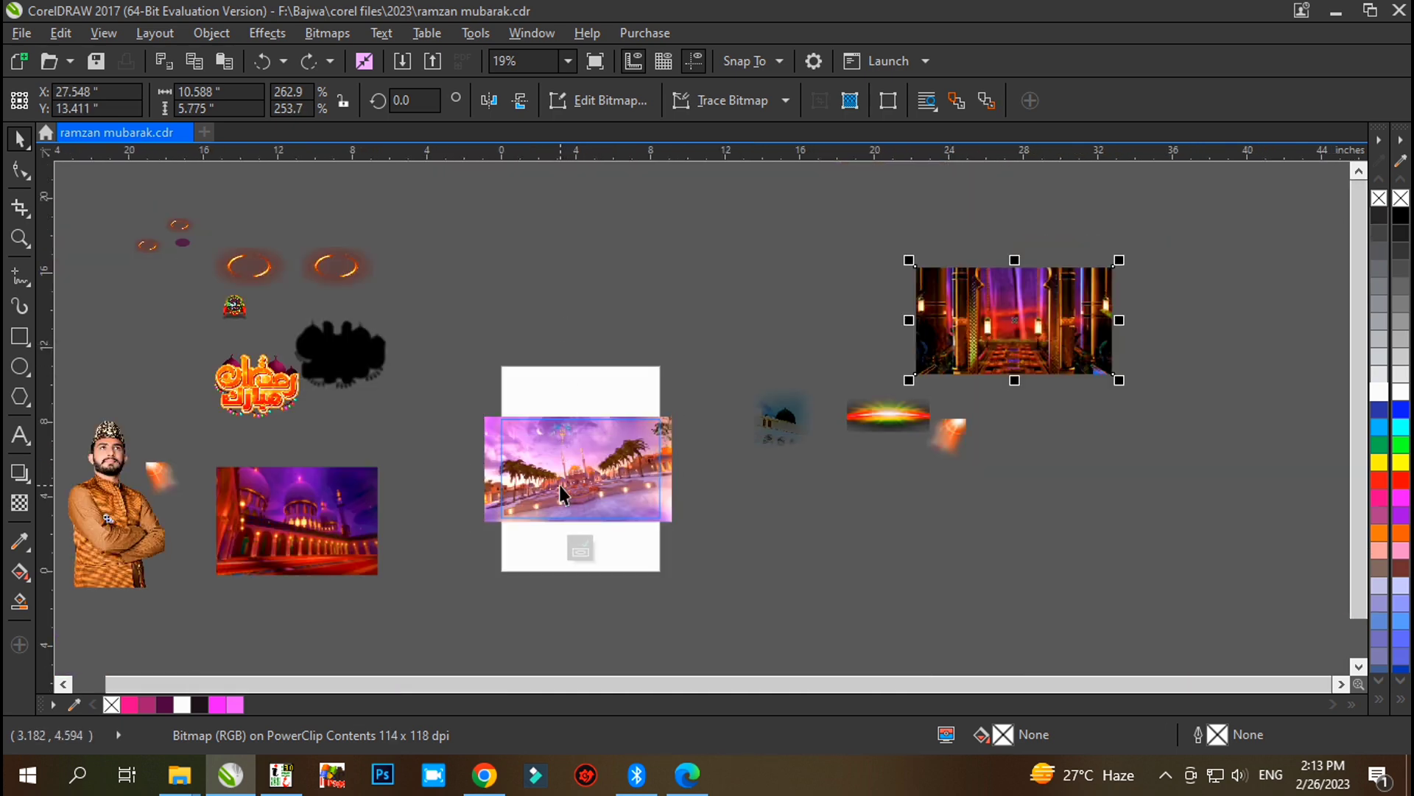
pyautogui.hotkey('ctrl', 'z')
pyautogui.hotkey('ctrl', 'z')
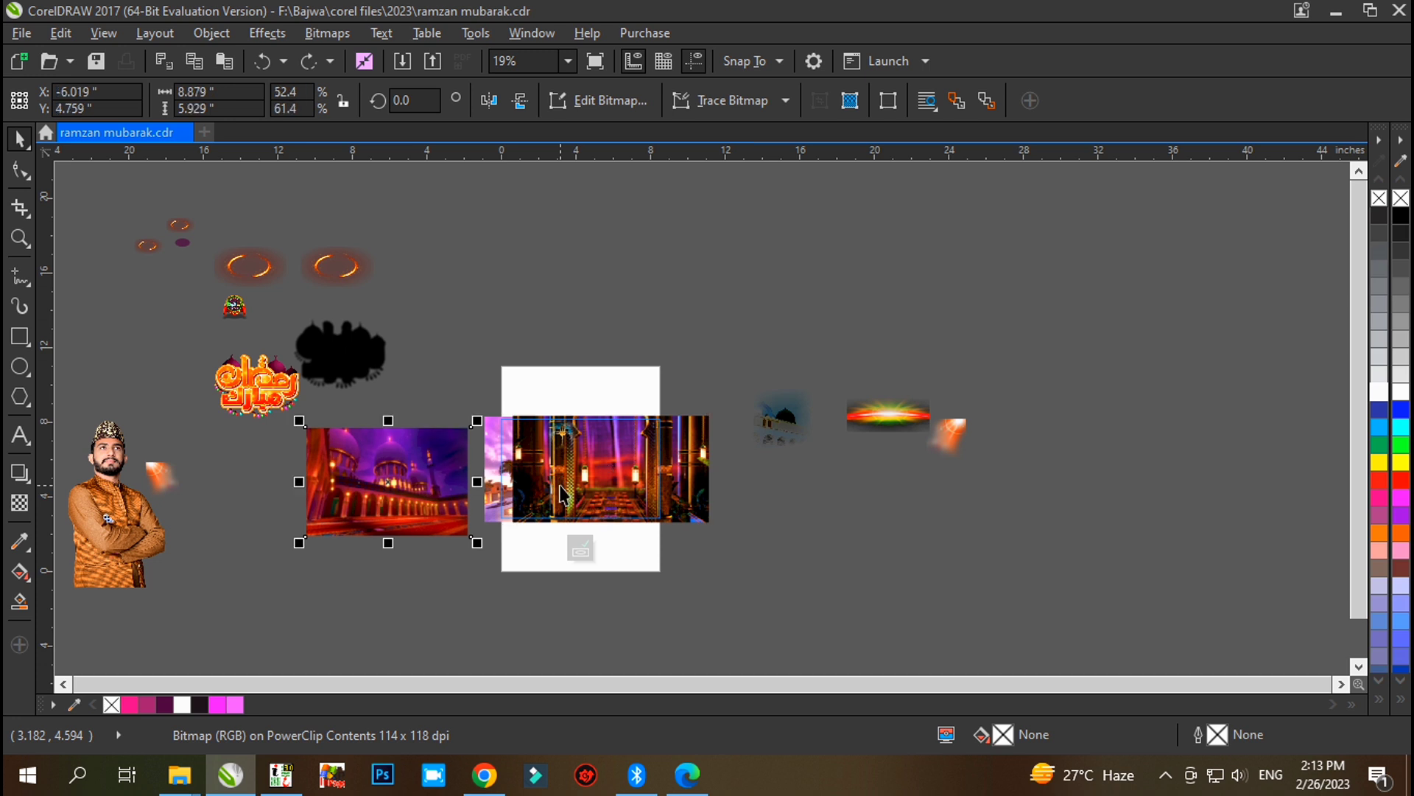
# Undo the transparency change and the move of the purple mosque image to restore its faded edge and place in the artwork.
pyautogui.hotkey('ctrl', 'z')
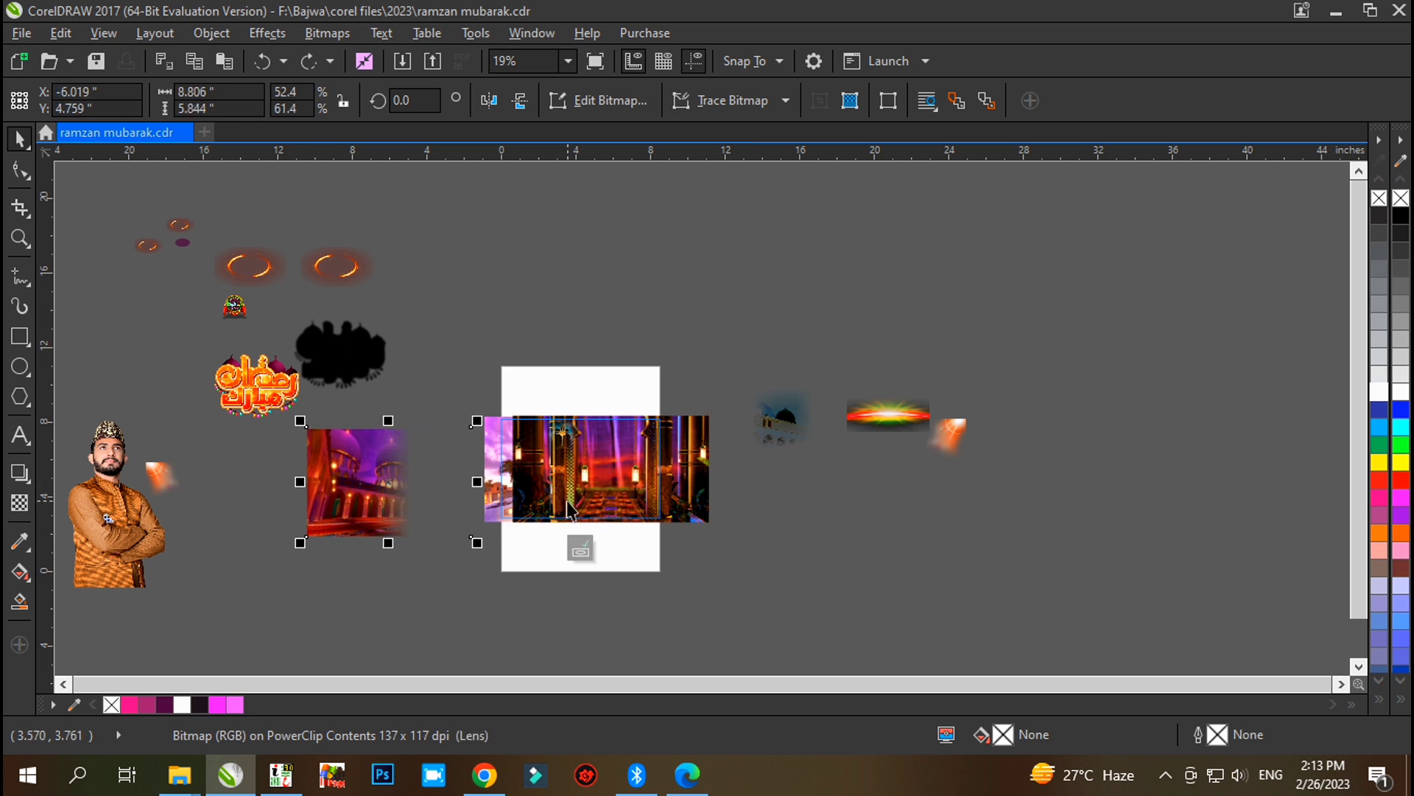
pyautogui.hotkey('ctrl', 'z')
pyautogui.hotkey('ctrl', 'z')
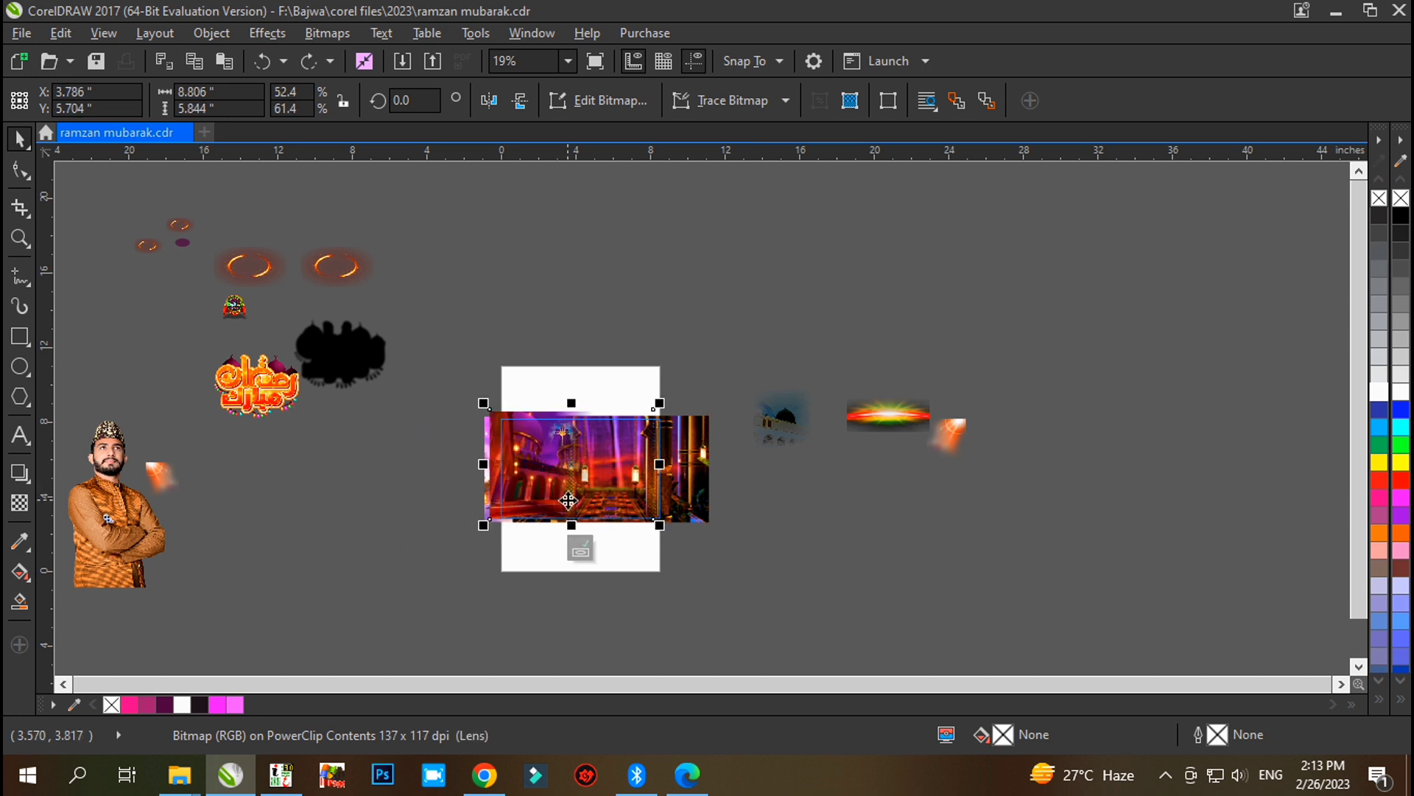
pyautogui.hotkey('ctrl', 'z')
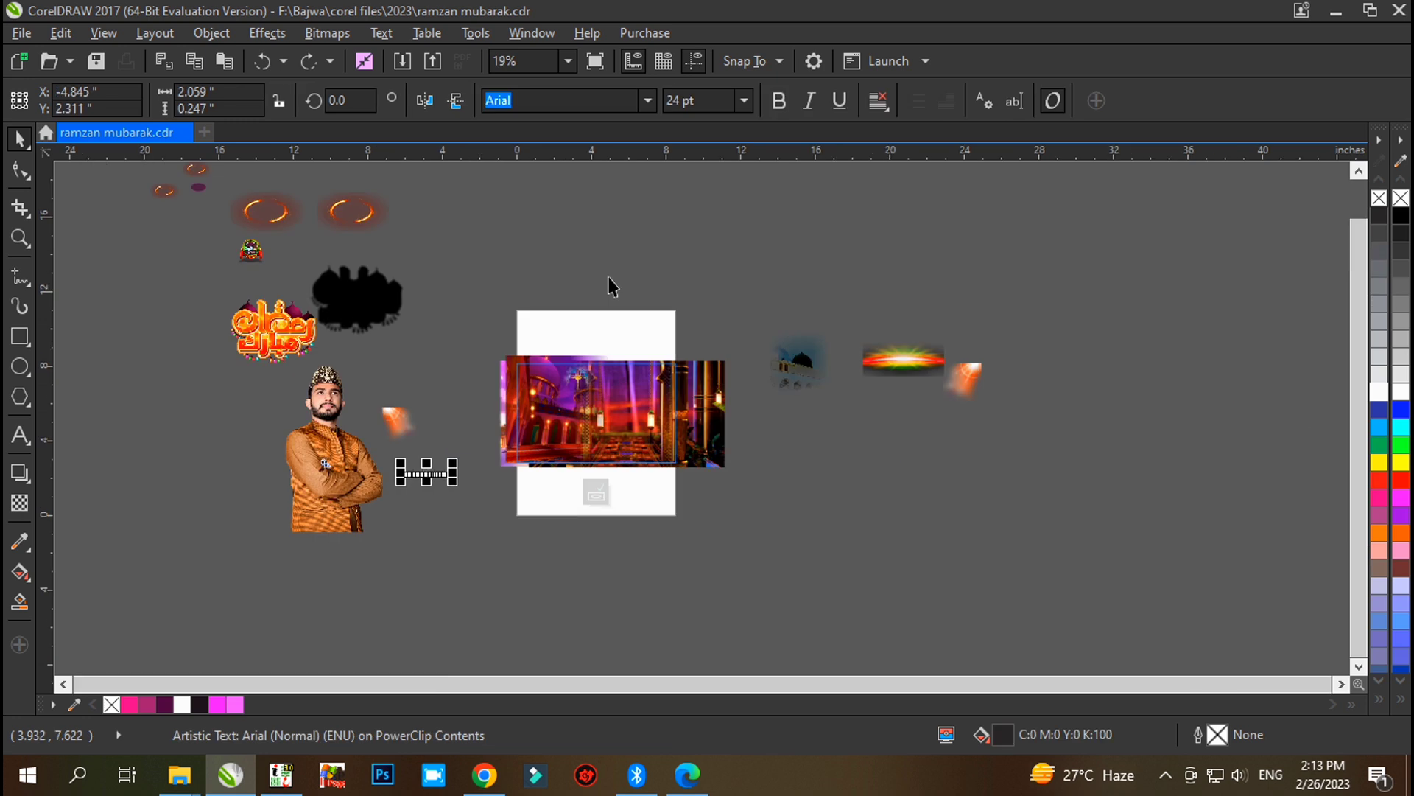
# Undo the moves of the orange light flares, the dark-domed mosque and the red-green light streak.
pyautogui.hotkey('ctrl', 'z')
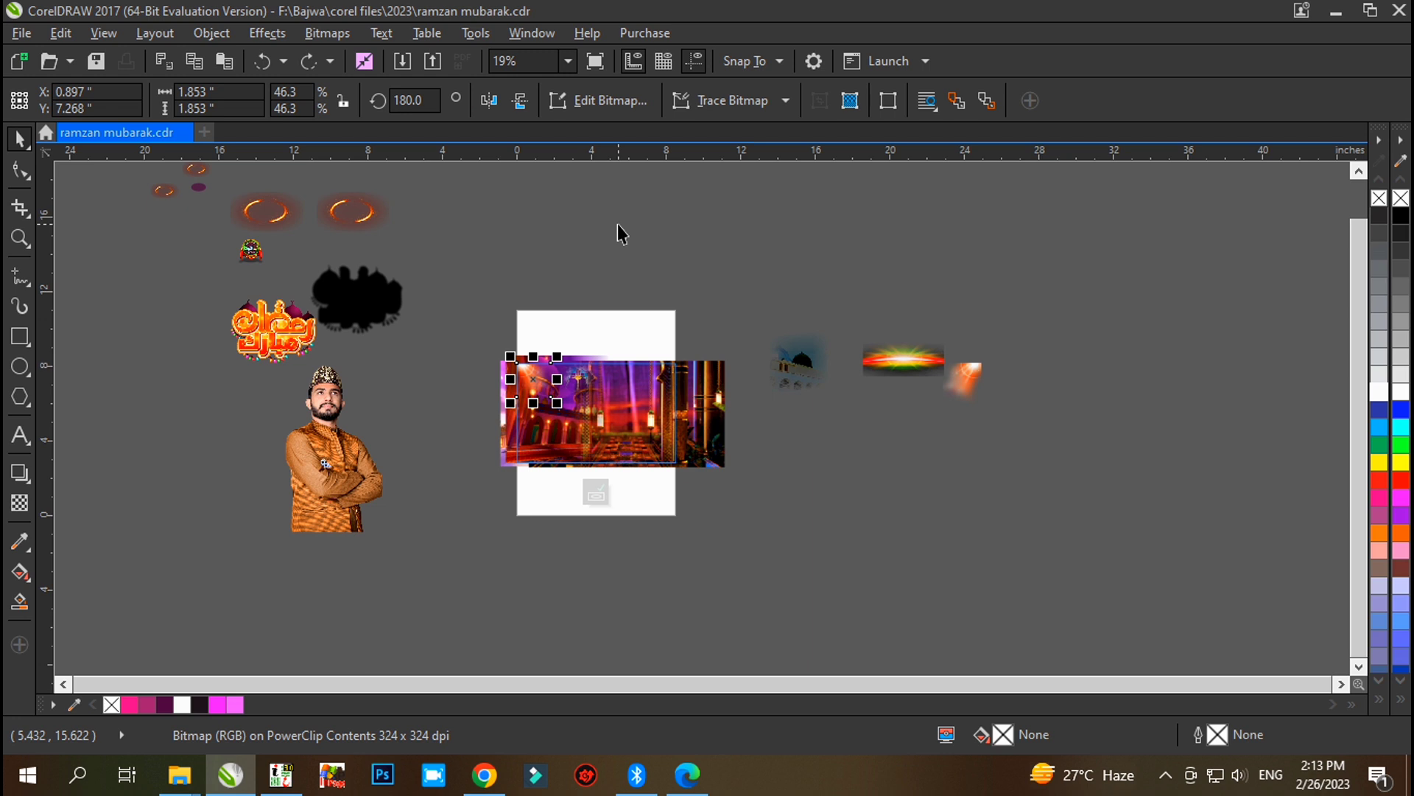
pyautogui.hotkey('ctrl', 'z')
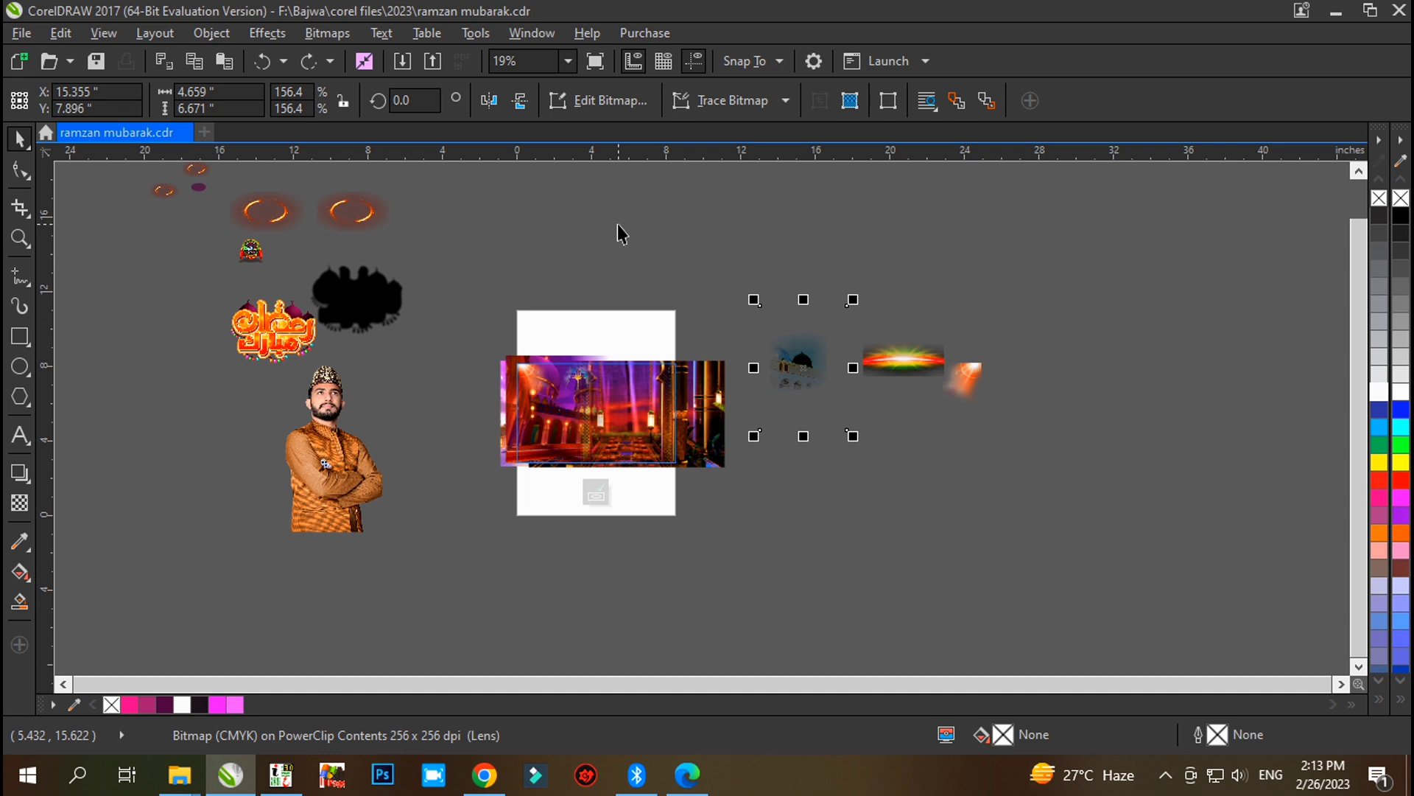
pyautogui.hotkey('ctrl', 'z')
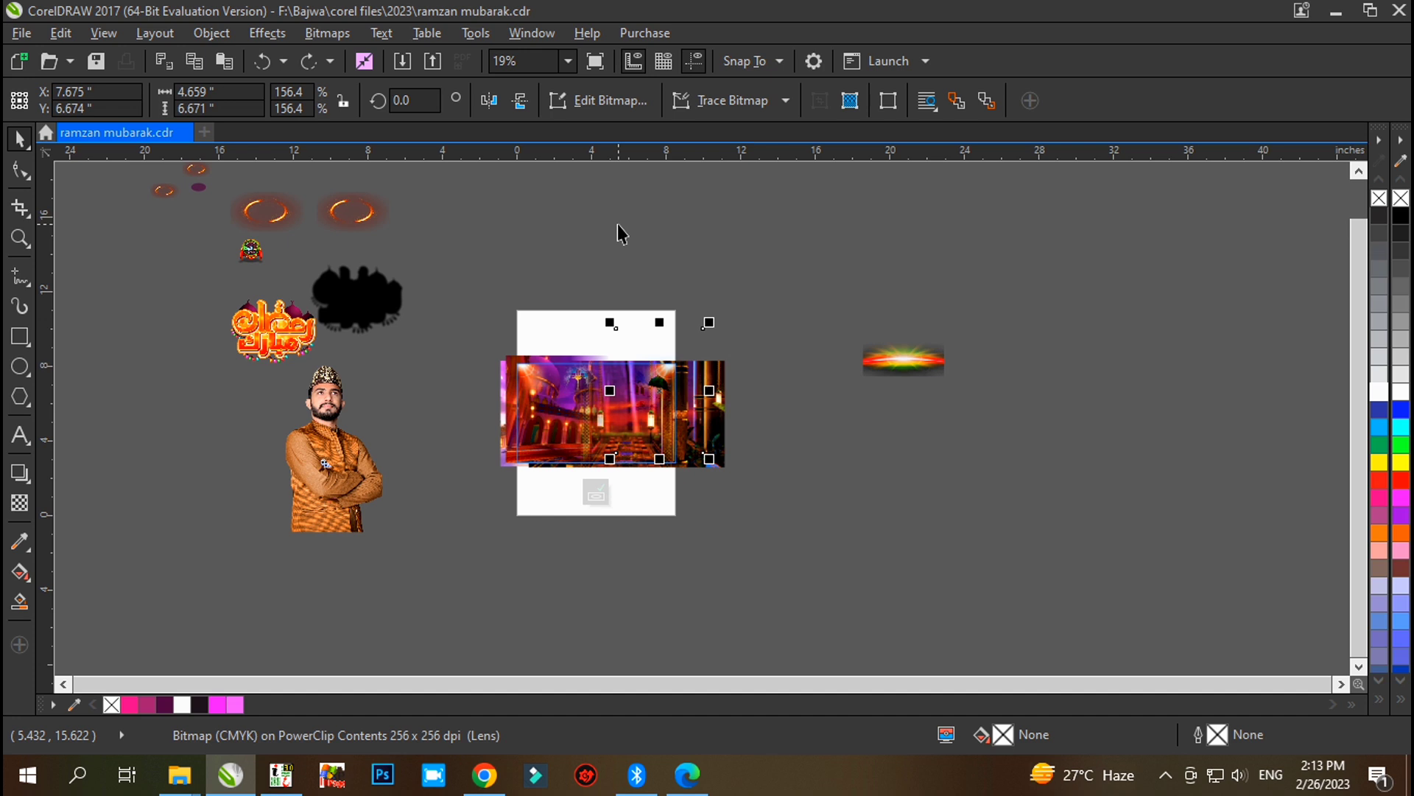
pyautogui.hotkey('ctrl', 'z')
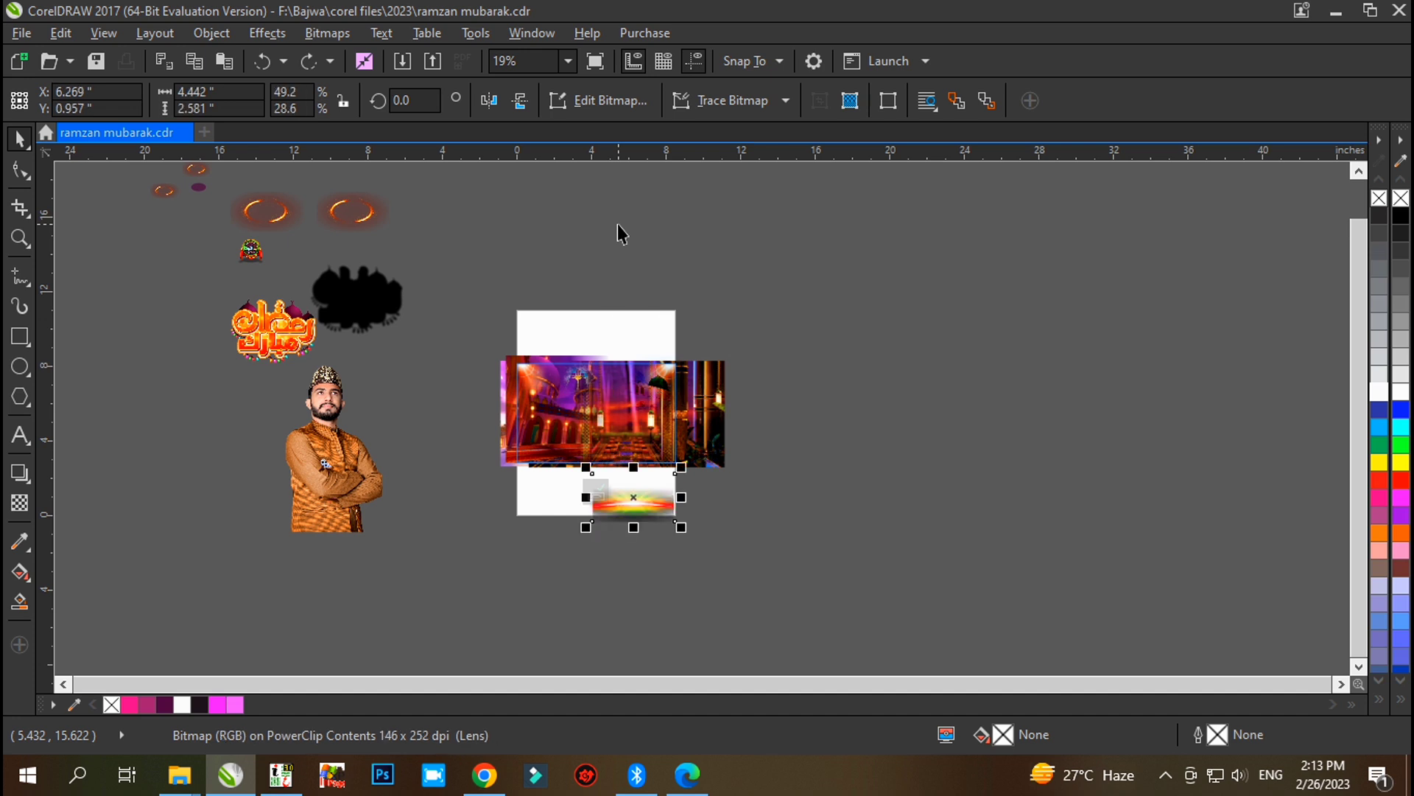
# Undo the moves of the light streak and the extracted title elements, and return the small round logo to the artwork.
pyautogui.hotkey('ctrl', 'z')
pyautogui.hotkey('ctrl', 'z')
pyautogui.hotkey('ctrl', 'z')
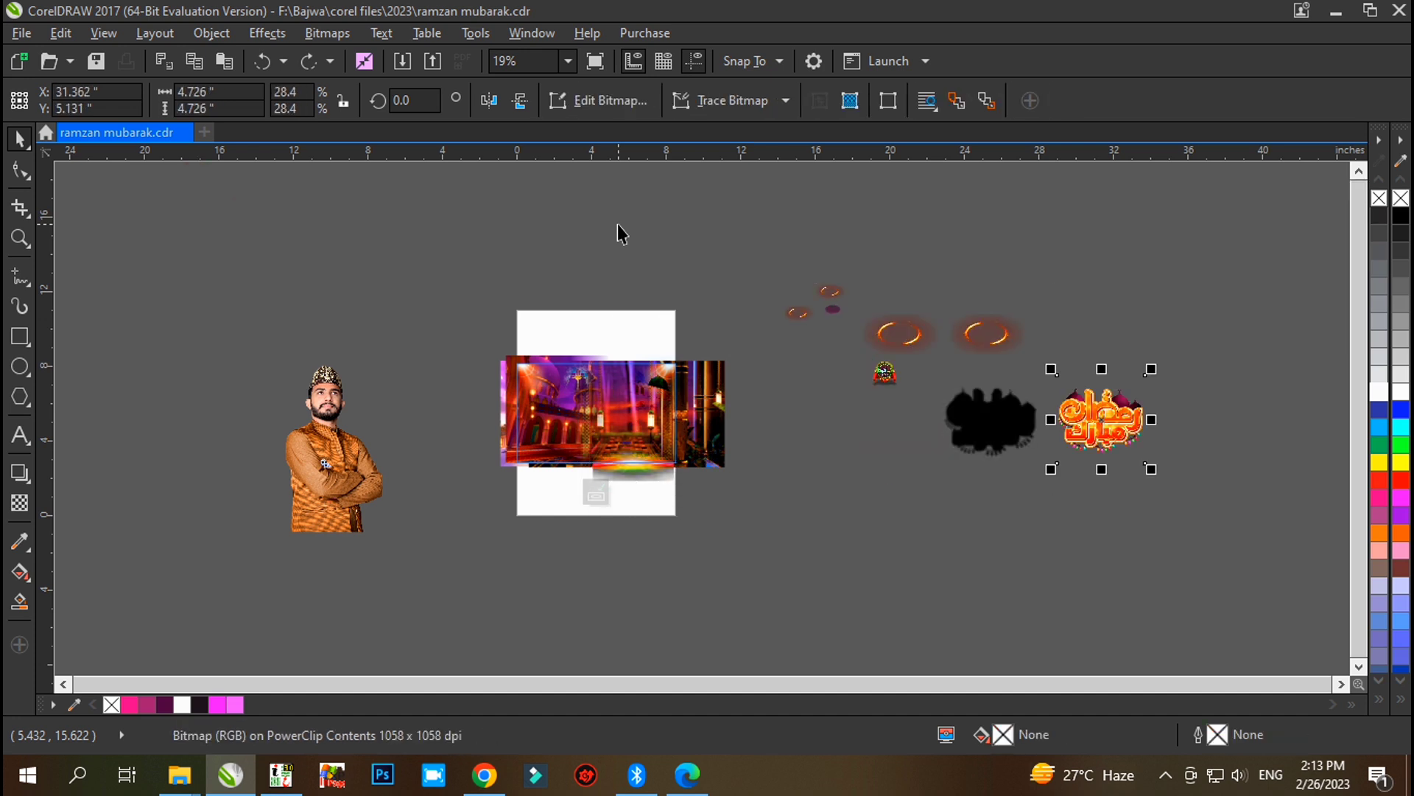
pyautogui.hotkey('ctrl', 'z')
pyautogui.hotkey('ctrl', 'z')
pyautogui.hotkey('ctrl', 'z')
pyautogui.hotkey('ctrl', 'z')
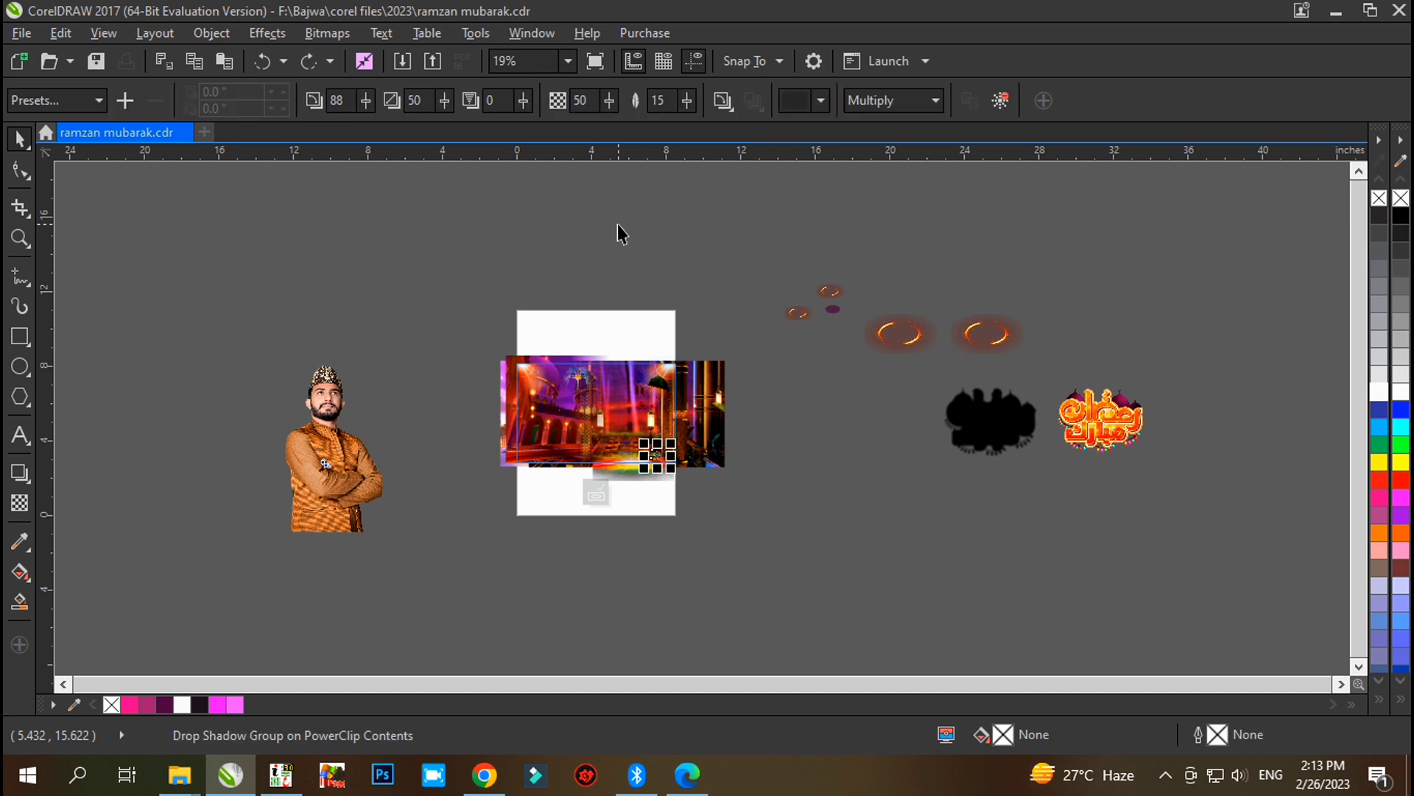
# Undo the moves of the small purple ellipse and the glowing rings to put them back in the artwork.
pyautogui.hotkey('ctrl', 'z')
pyautogui.hotkey('ctrl', 'z')
pyautogui.hotkey('ctrl', 'z')
pyautogui.hotkey('ctrl', 'z')
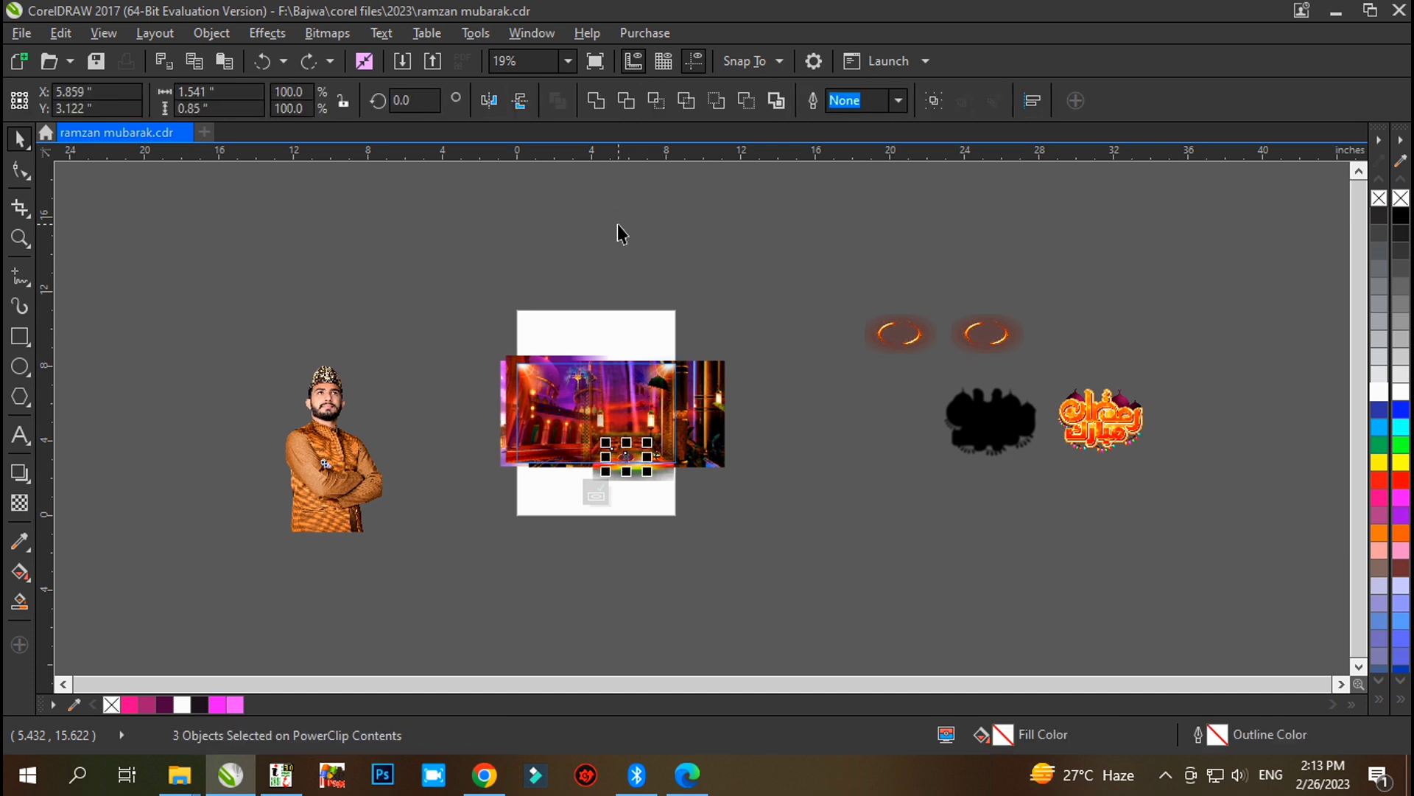
pyautogui.hotkey('ctrl', 'z')
pyautogui.hotkey('ctrl', 'z')
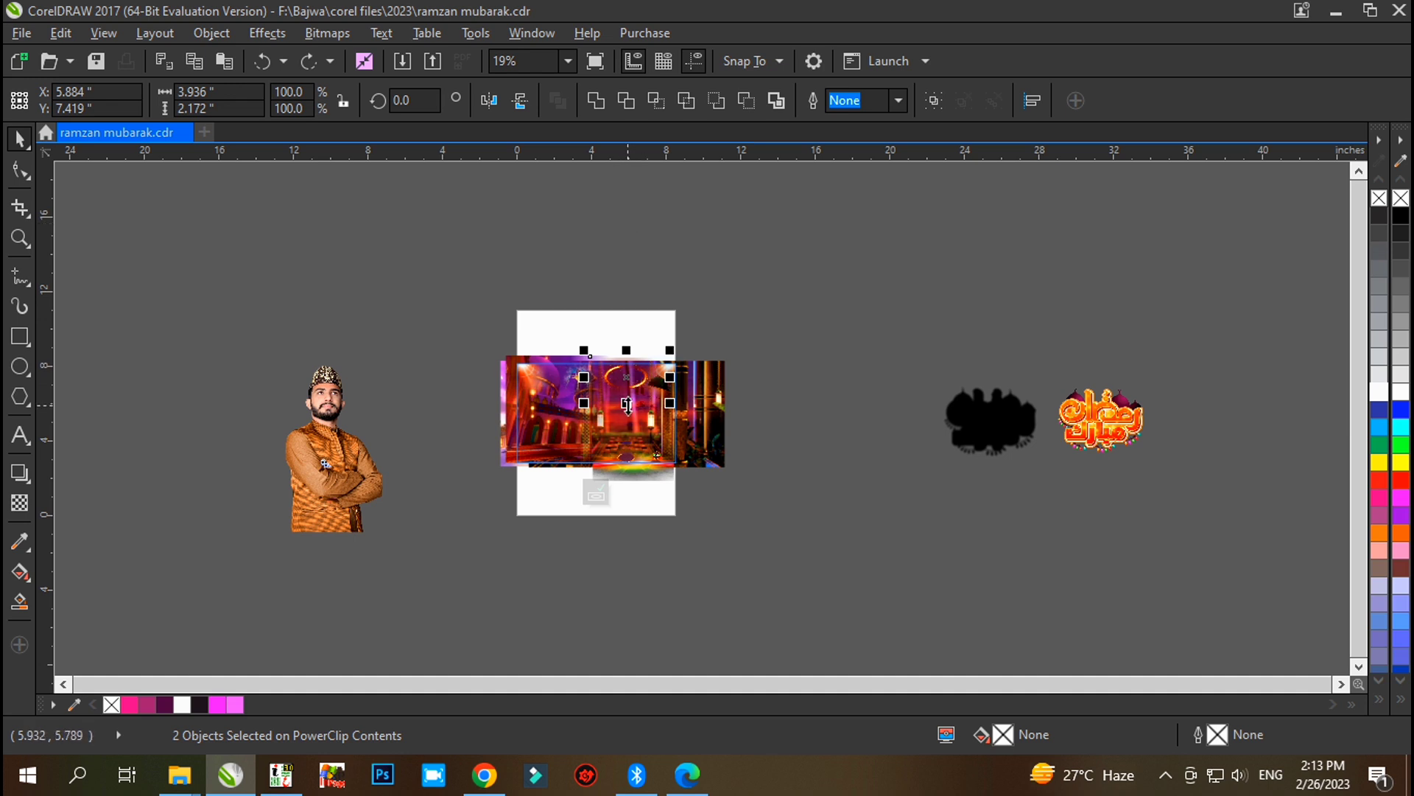
# Undo the remaining moves of the black shadow, orange title and man's portrait, back to before the PowerClip was opened for editing.
pyautogui.scroll(2, 627, 401)
pyautogui.hotkey('ctrl', 'z')
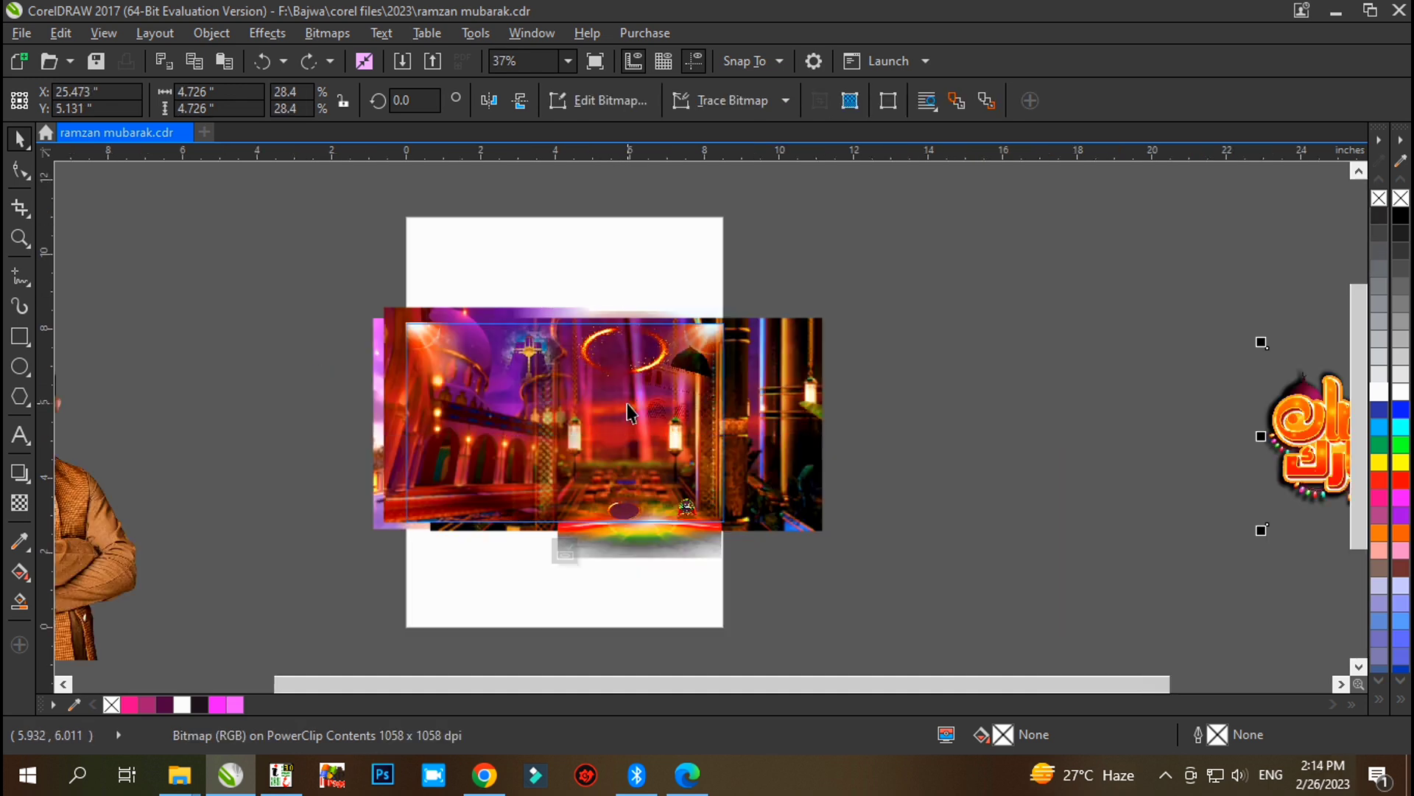
pyautogui.hotkey('ctrl', 'z')
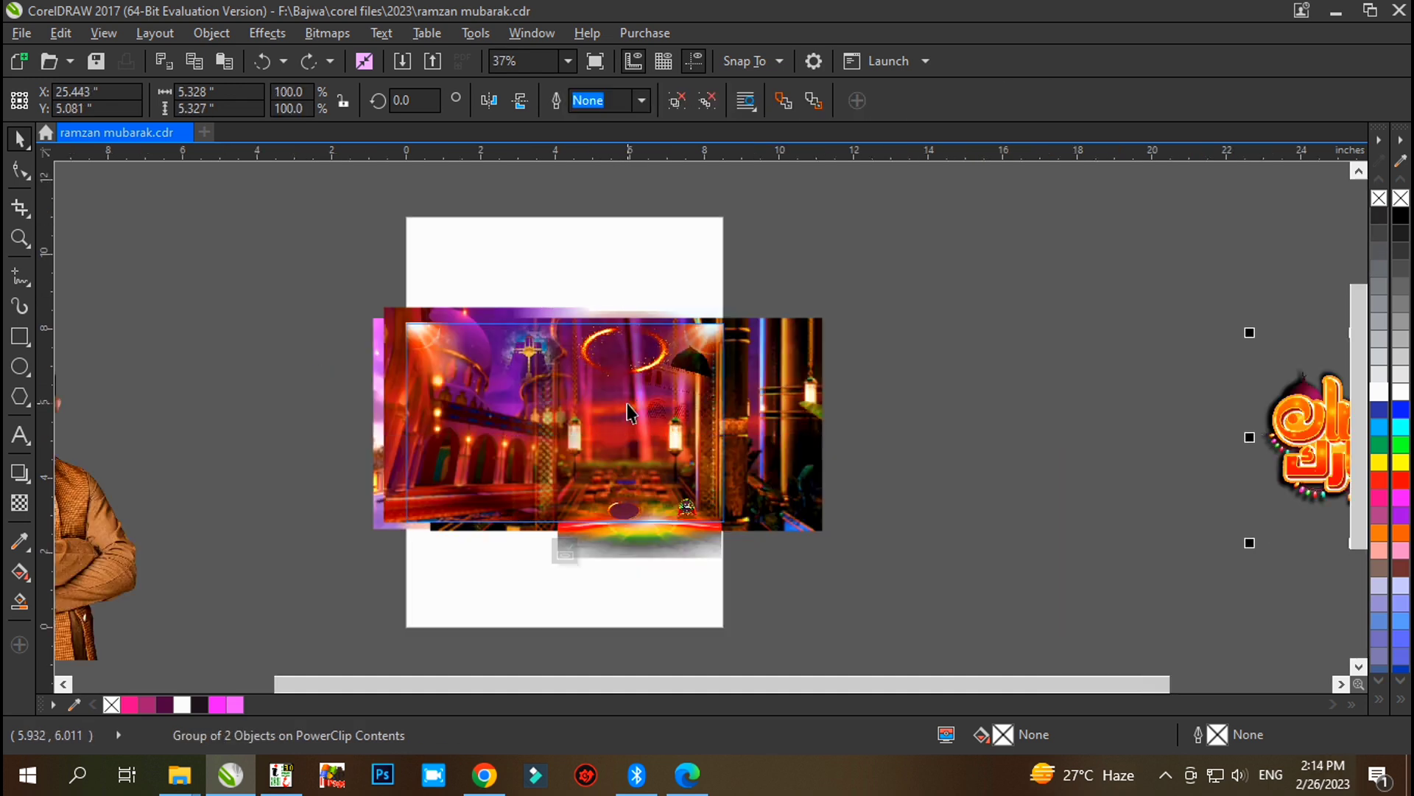
pyautogui.hotkey('ctrl', 'z')
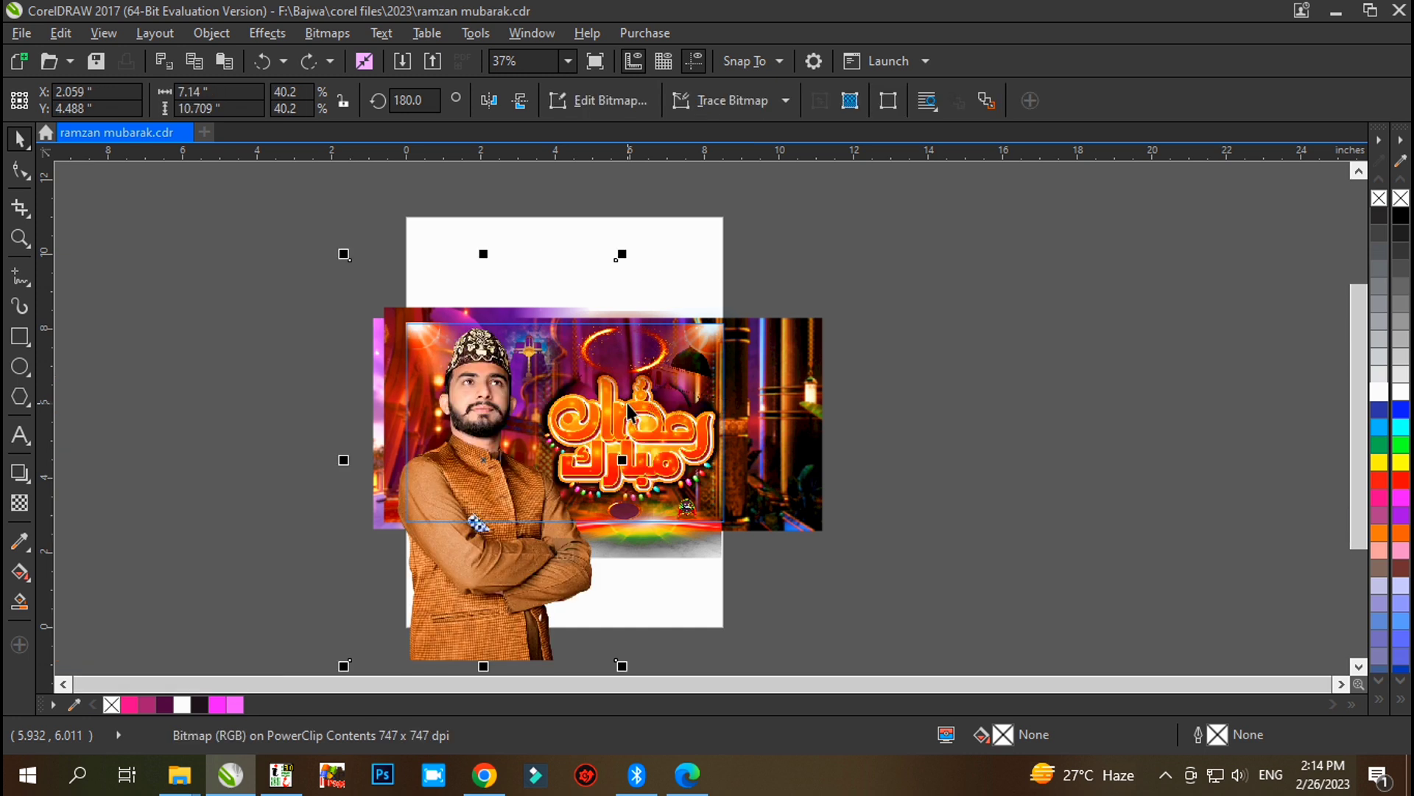
pyautogui.hotkey('ctrl', 'z')
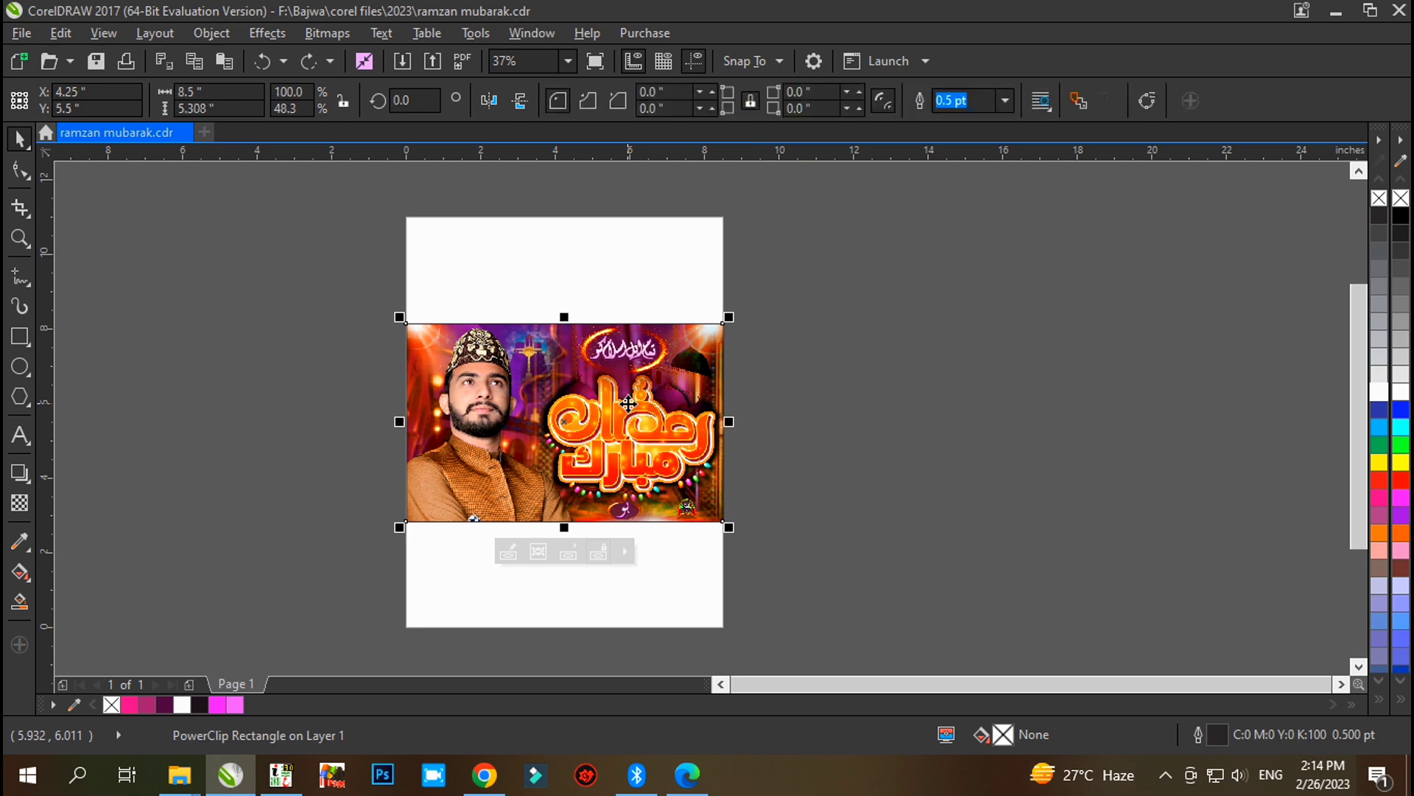
pyautogui.hotkey('ctrl', 'z')
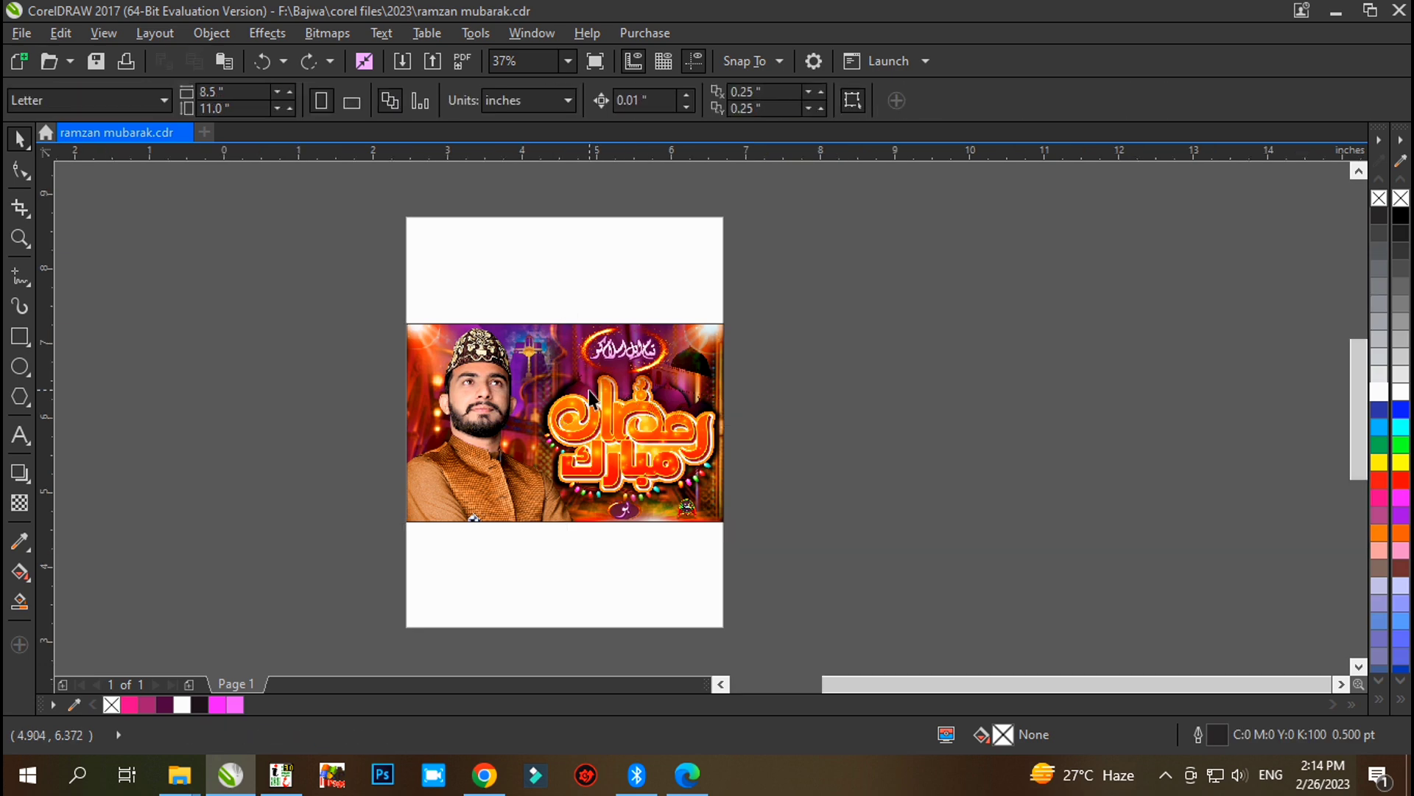
pyautogui.scroll(2, 589, 391)
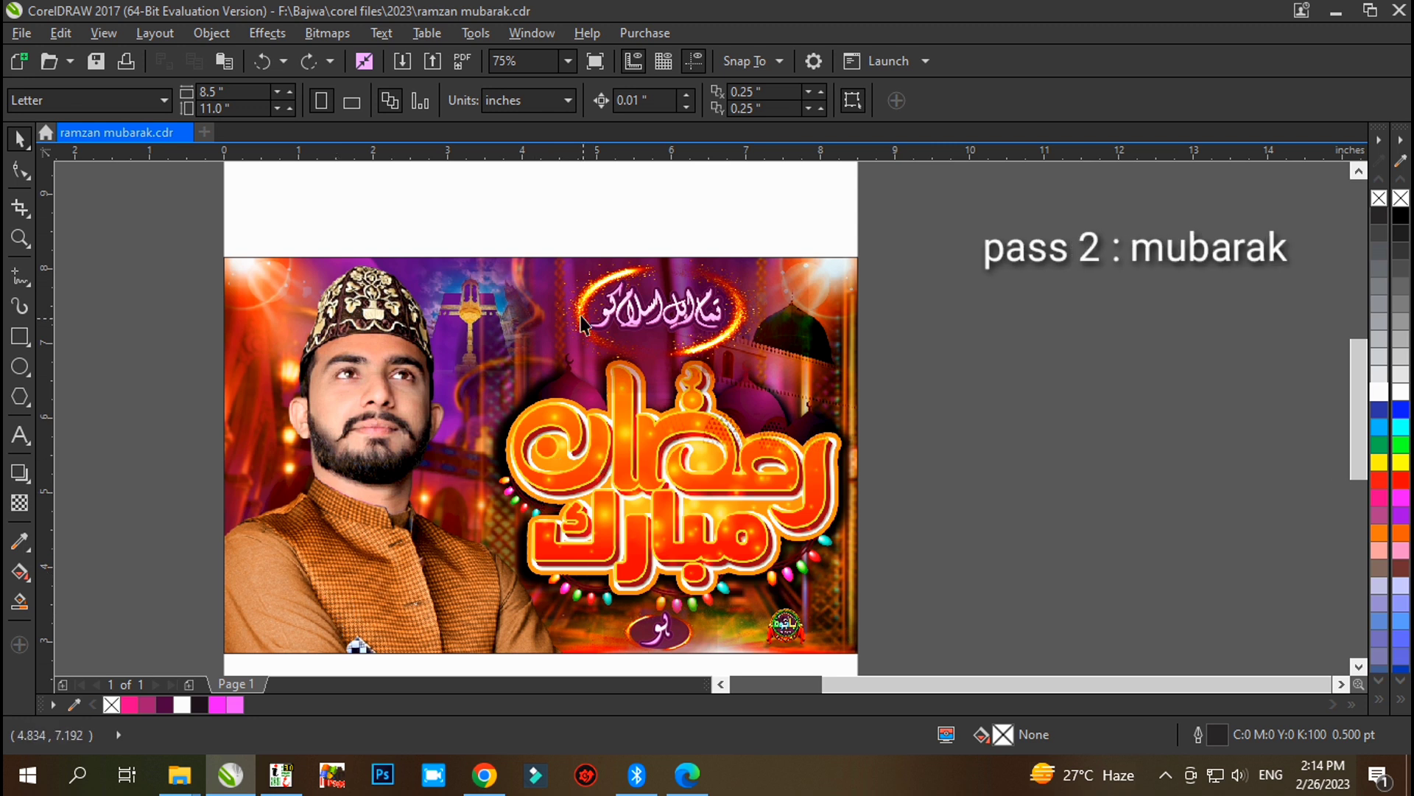
pyautogui.scroll(4, 786, 382)
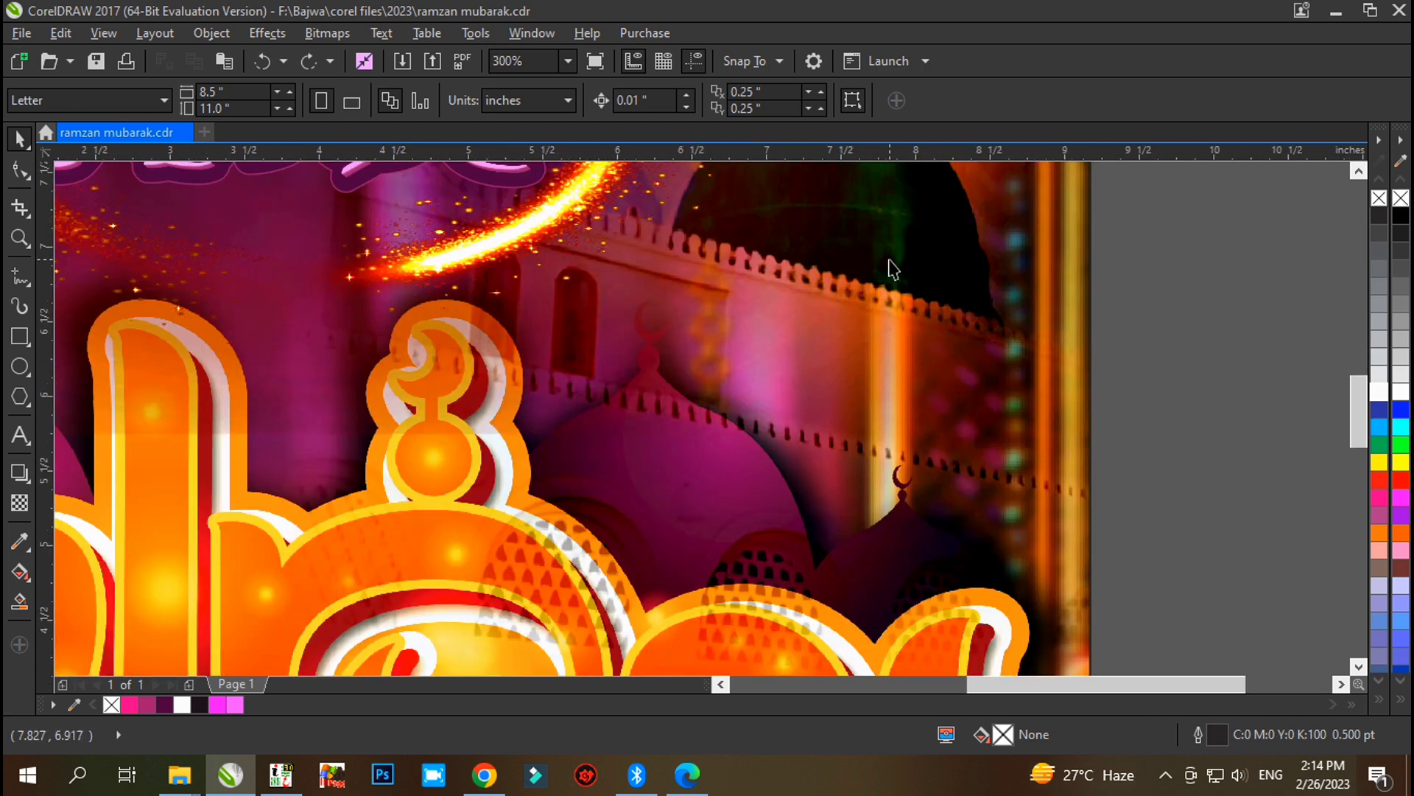
pyautogui.scroll(-4, 893, 268)
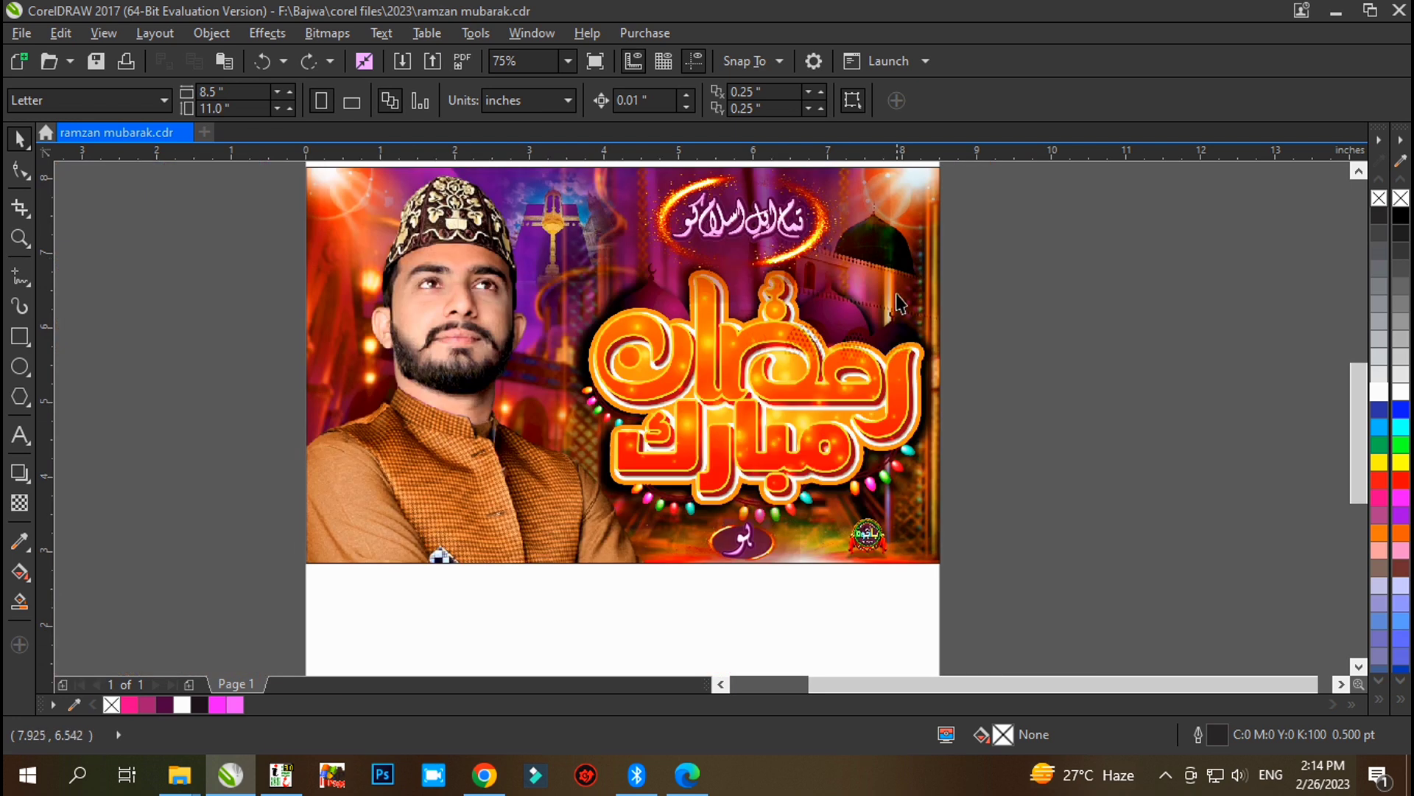